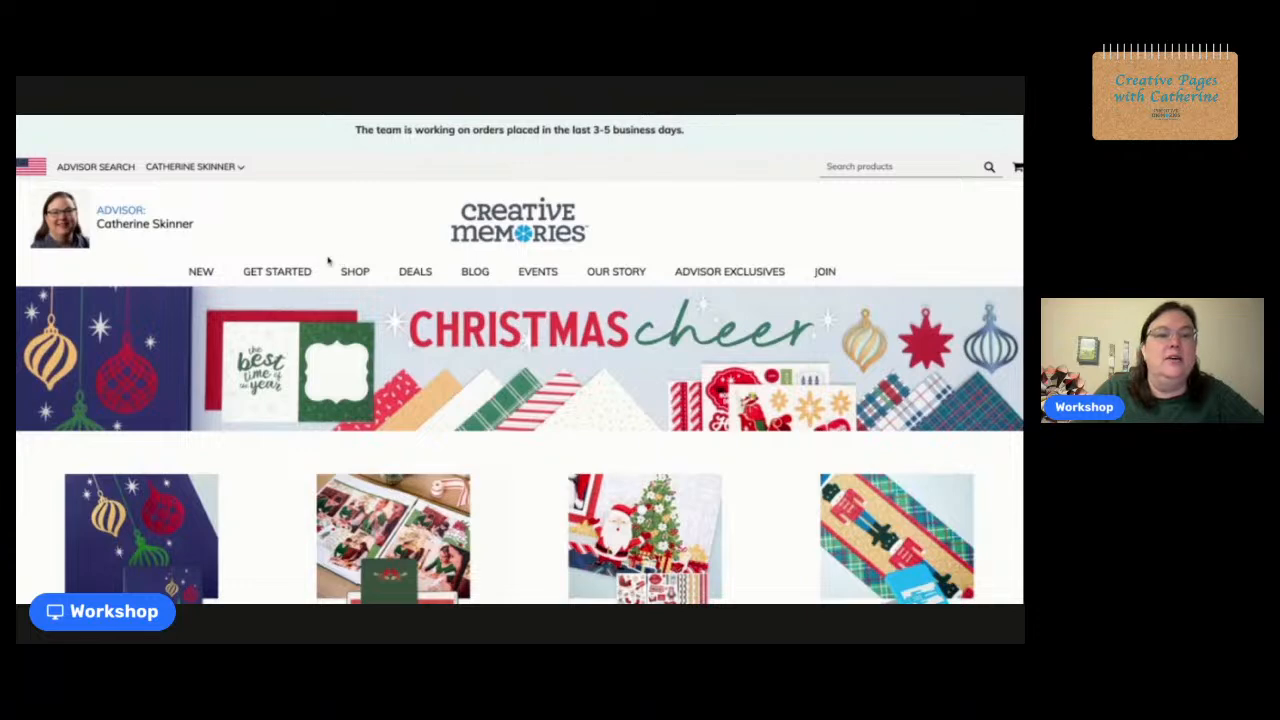
Open the 8x8 Custom Paper Albums product page from the Digital category of the getting-started products.
{"action": "mouse_move", "coordinate": [272, 266]}
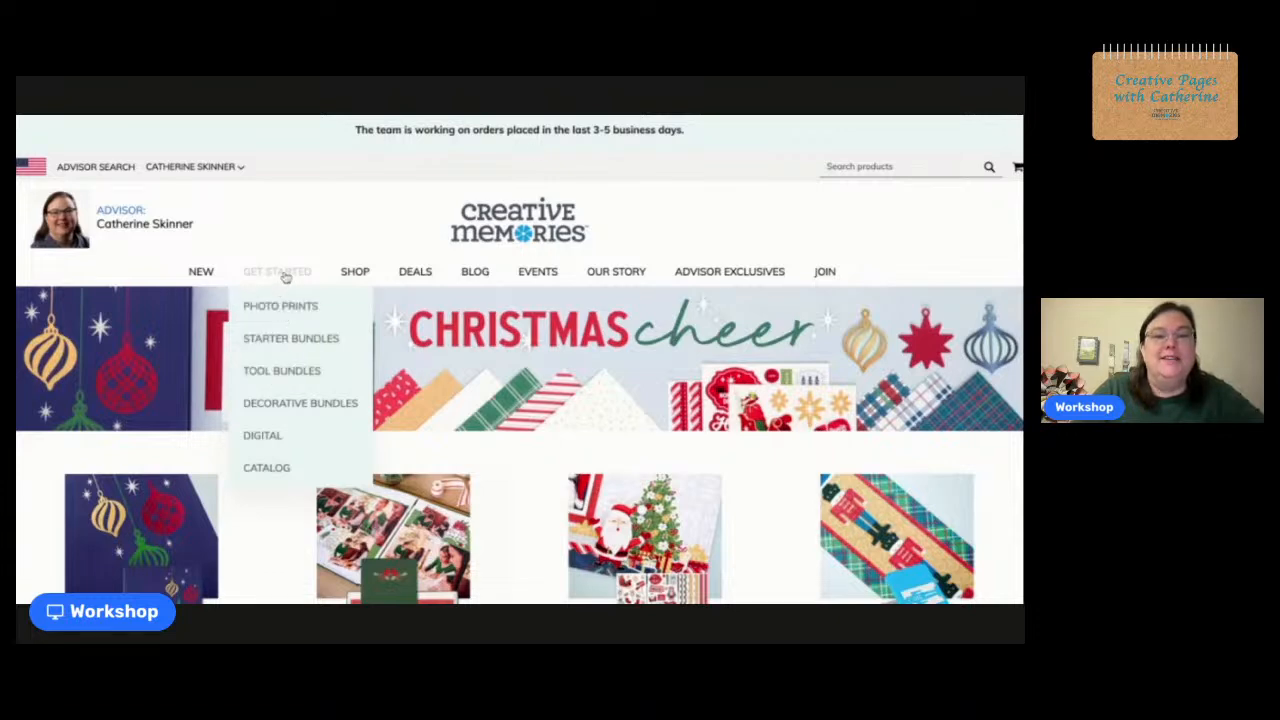
{"action": "left_click", "coordinate": [258, 440]}
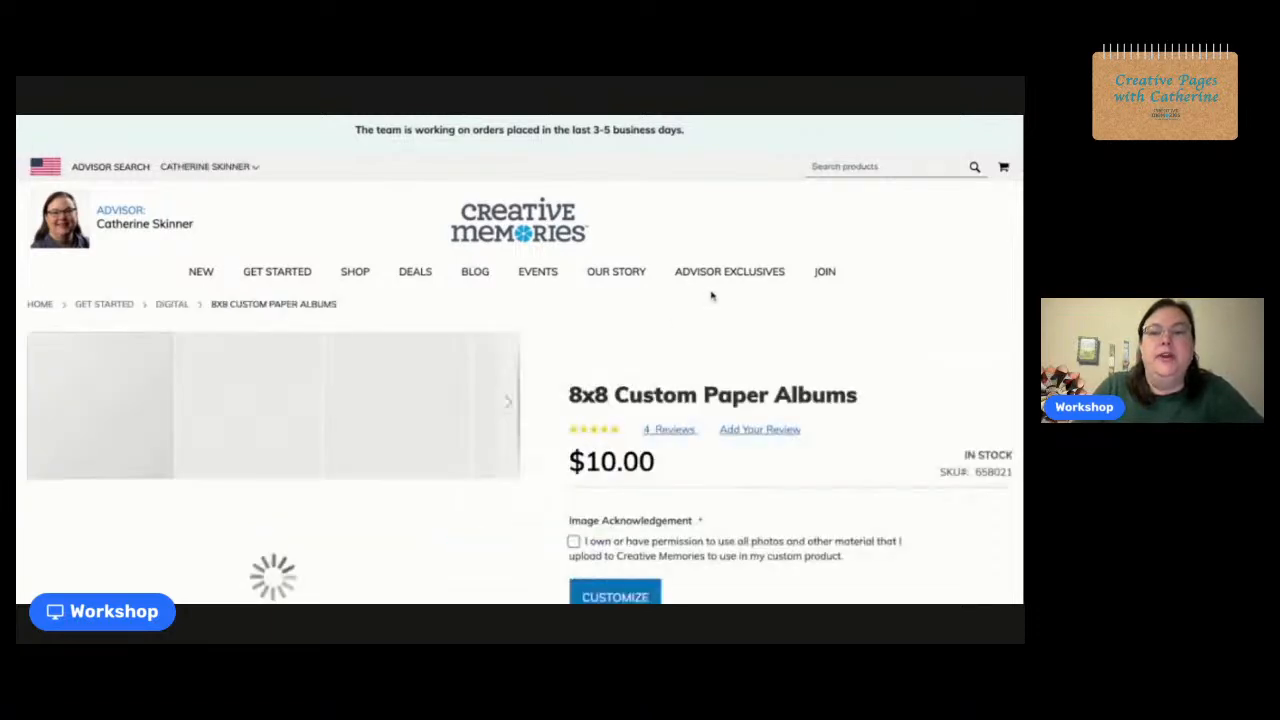
{"action": "scroll", "coordinate": [754, 341], "scroll_direction": "down", "scroll_amount": 3}
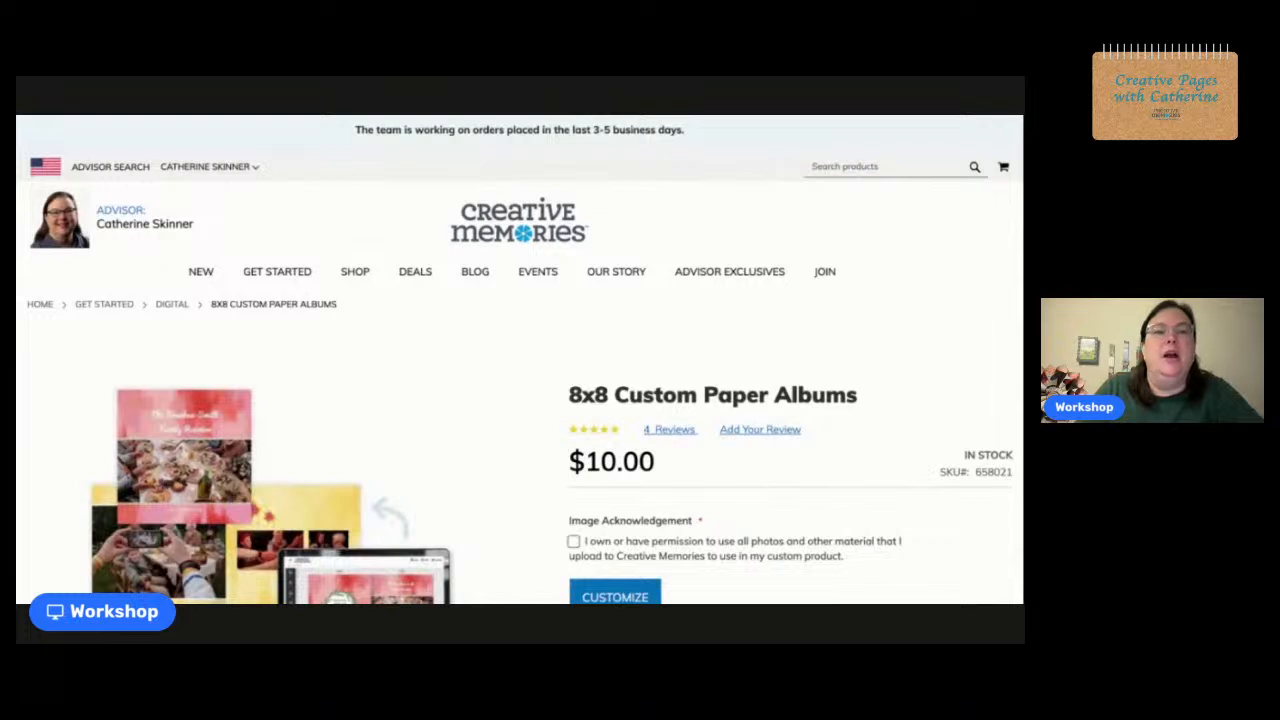
Open the Custom 8 x 8 Demo Album for editing from the account's custom products and postpone the application tips.
{"action": "left_click", "coordinate": [203, 170]}
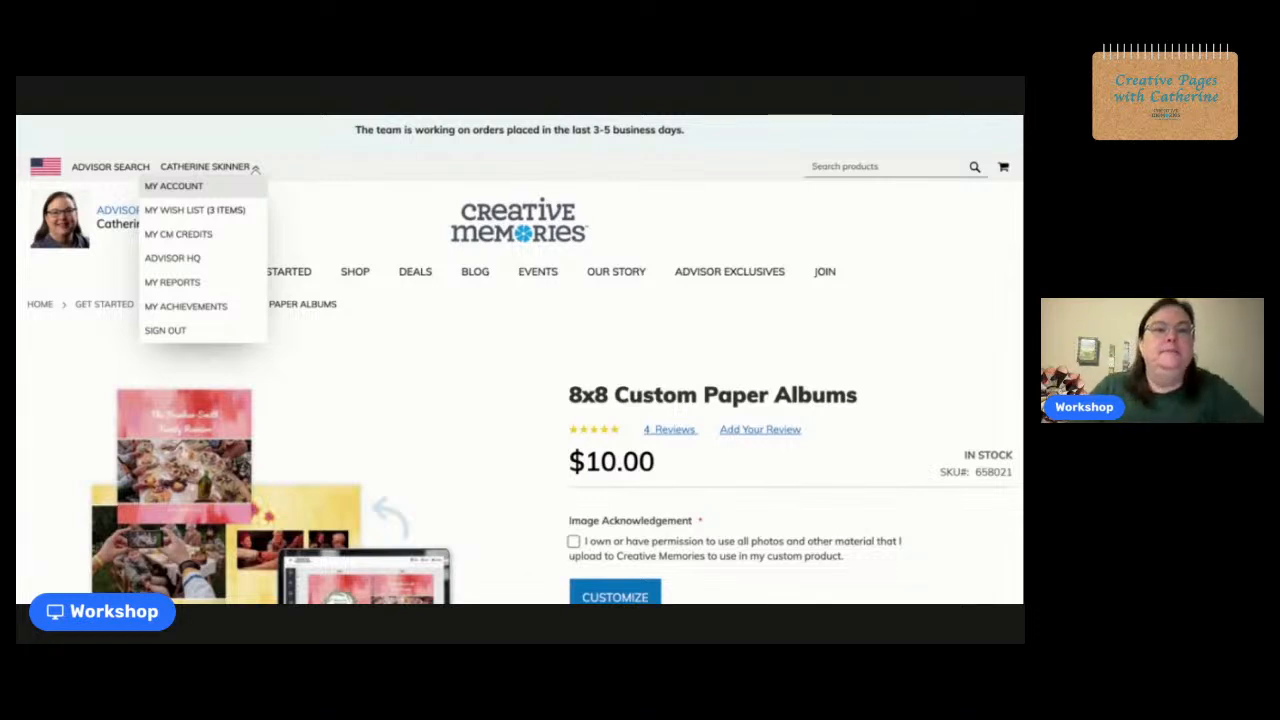
{"action": "left_click", "coordinate": [174, 186]}
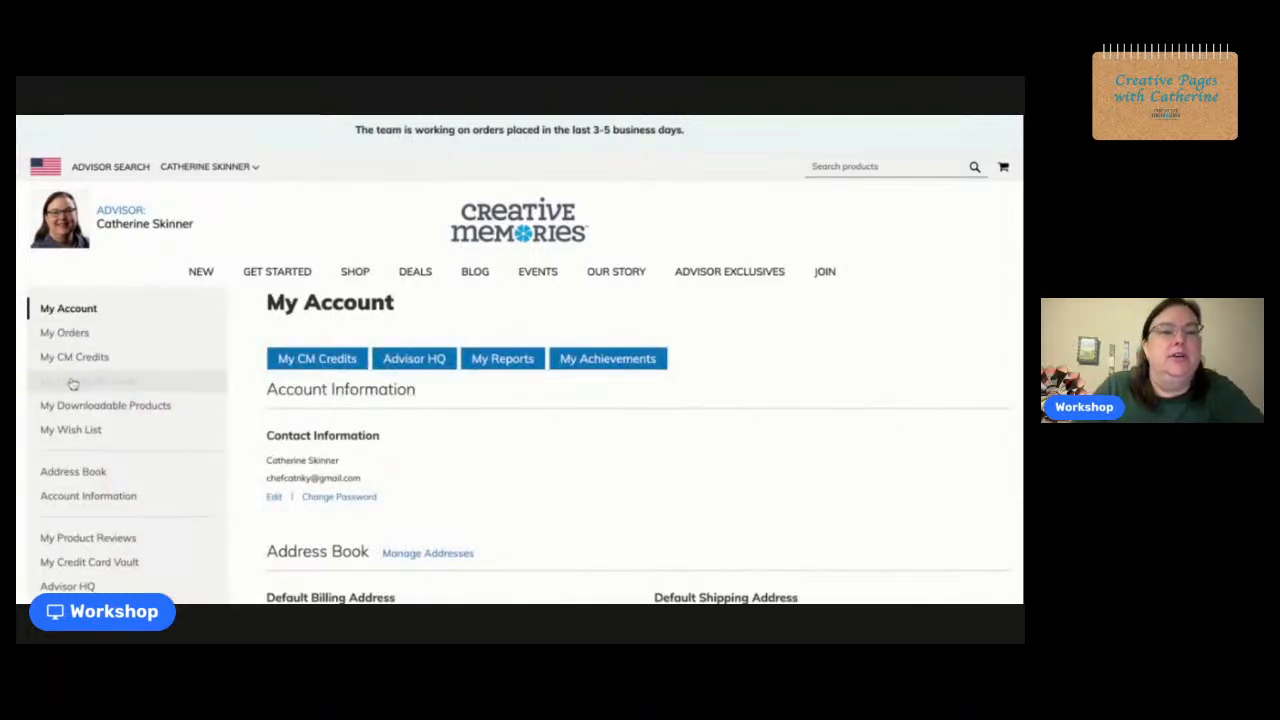
{"action": "left_click", "coordinate": [114, 380]}
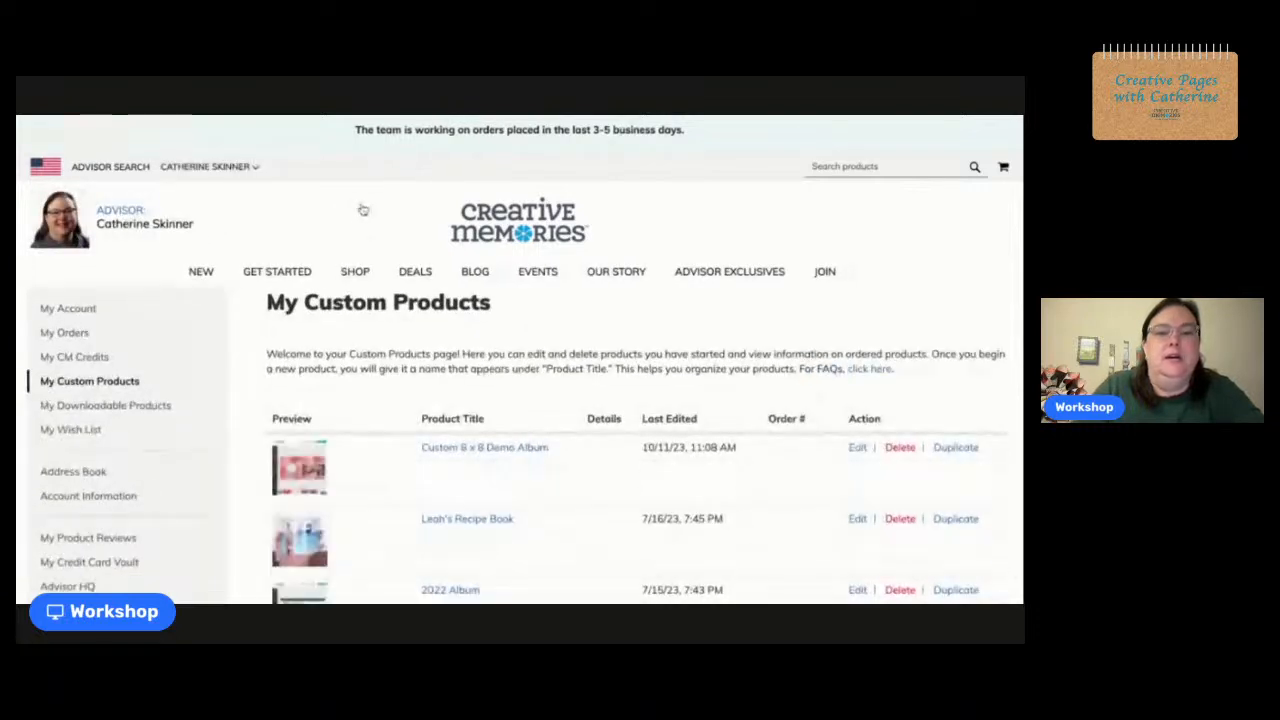
{"action": "left_click", "coordinate": [858, 449]}
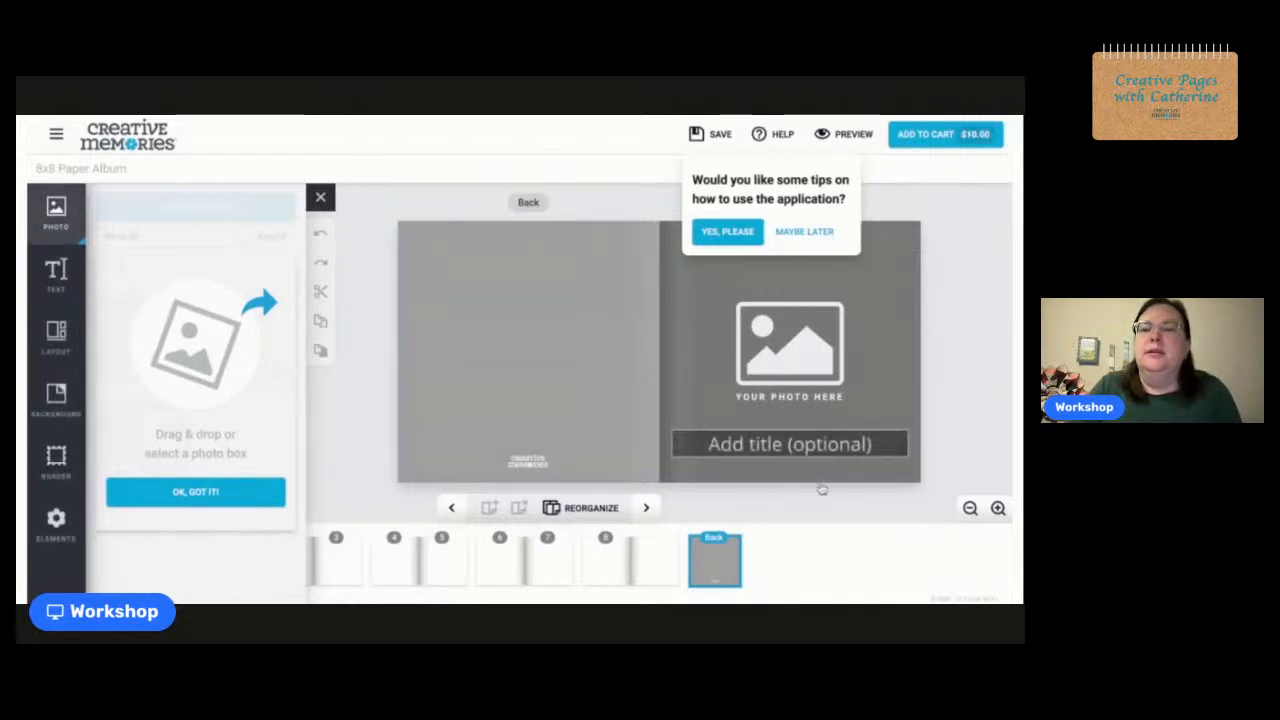
{"action": "left_click", "coordinate": [808, 232]}
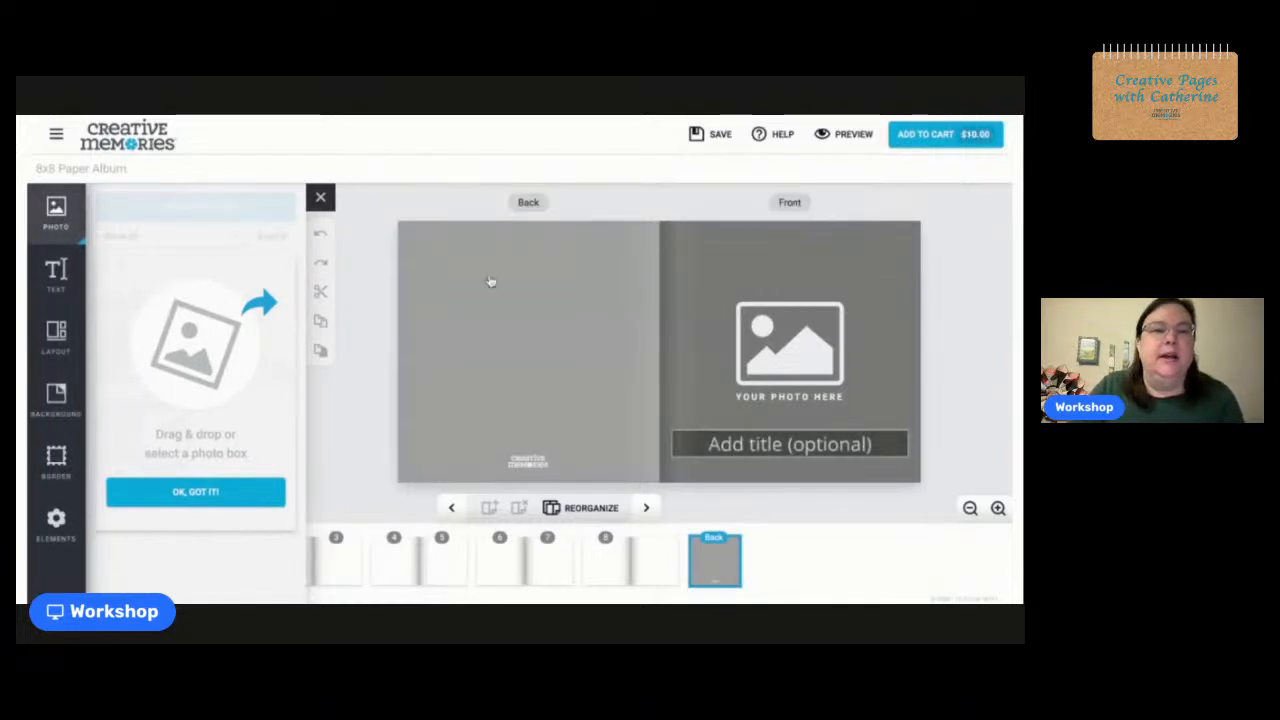
Dismiss the photo placement hint and open the Imported photos folder for the album.
{"action": "left_click", "coordinate": [321, 199]}
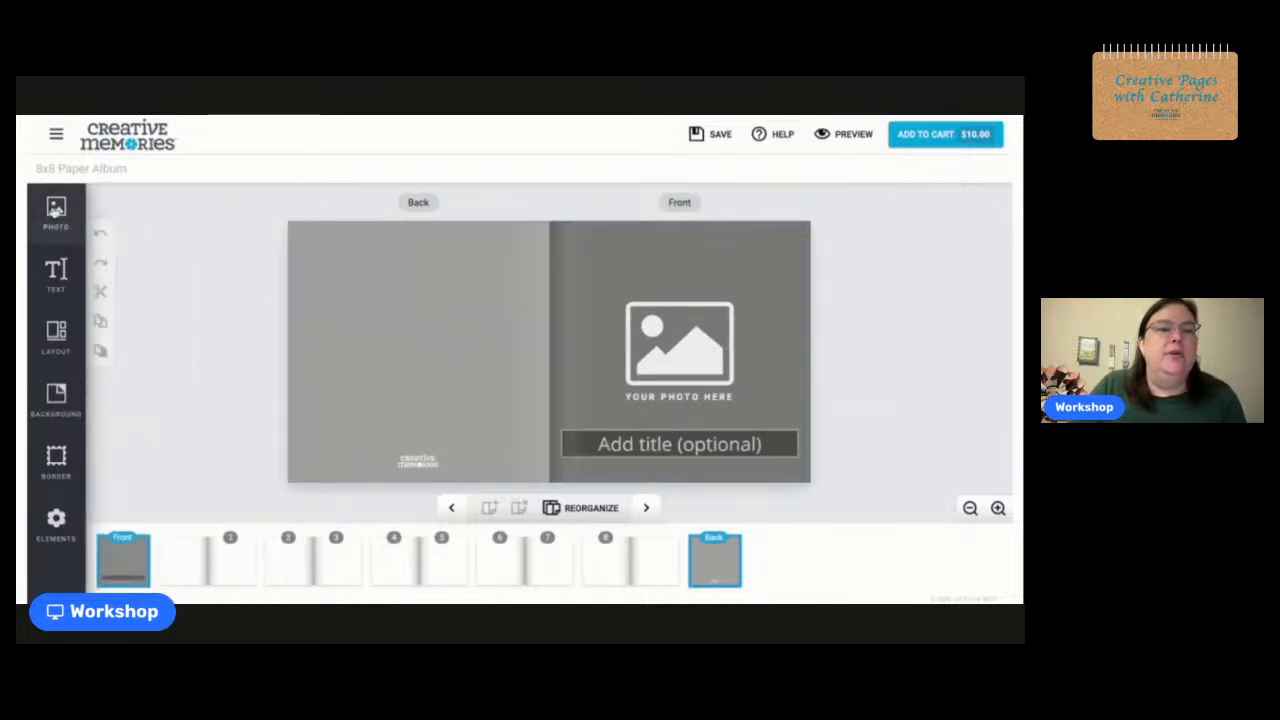
{"action": "left_click", "coordinate": [55, 208]}
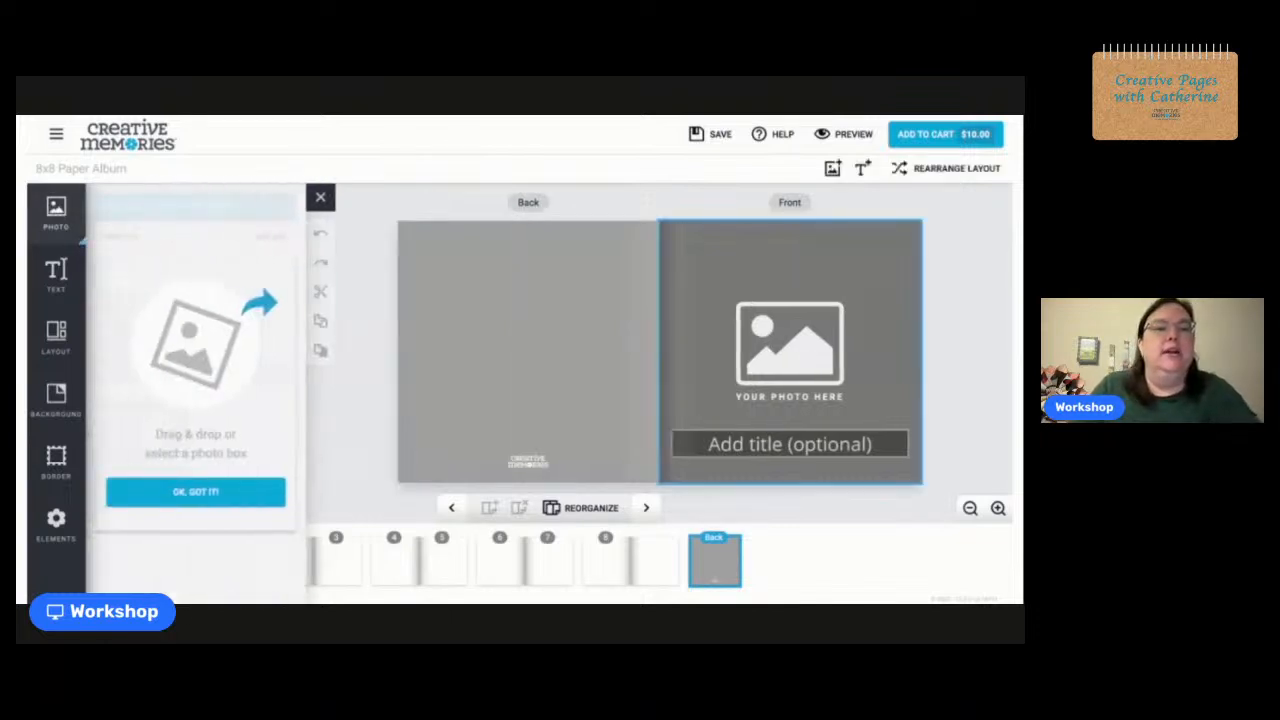
{"action": "left_click", "coordinate": [179, 493]}
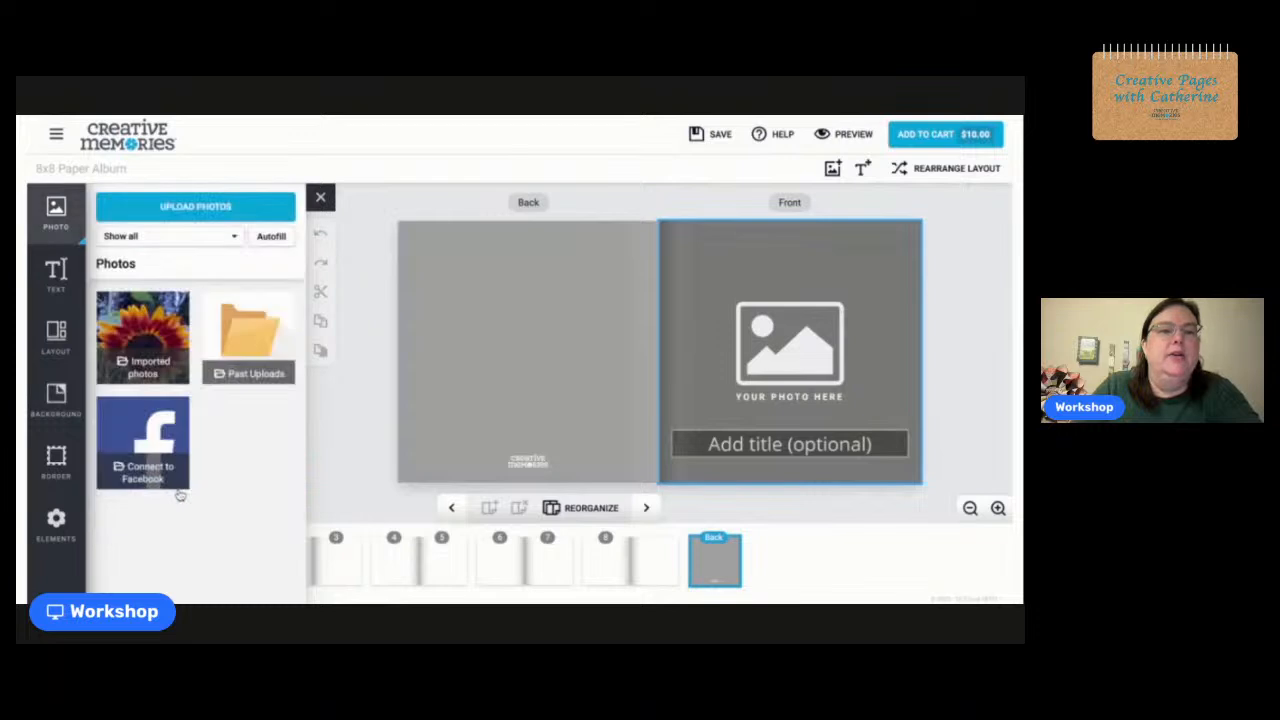
{"action": "left_click", "coordinate": [140, 368]}
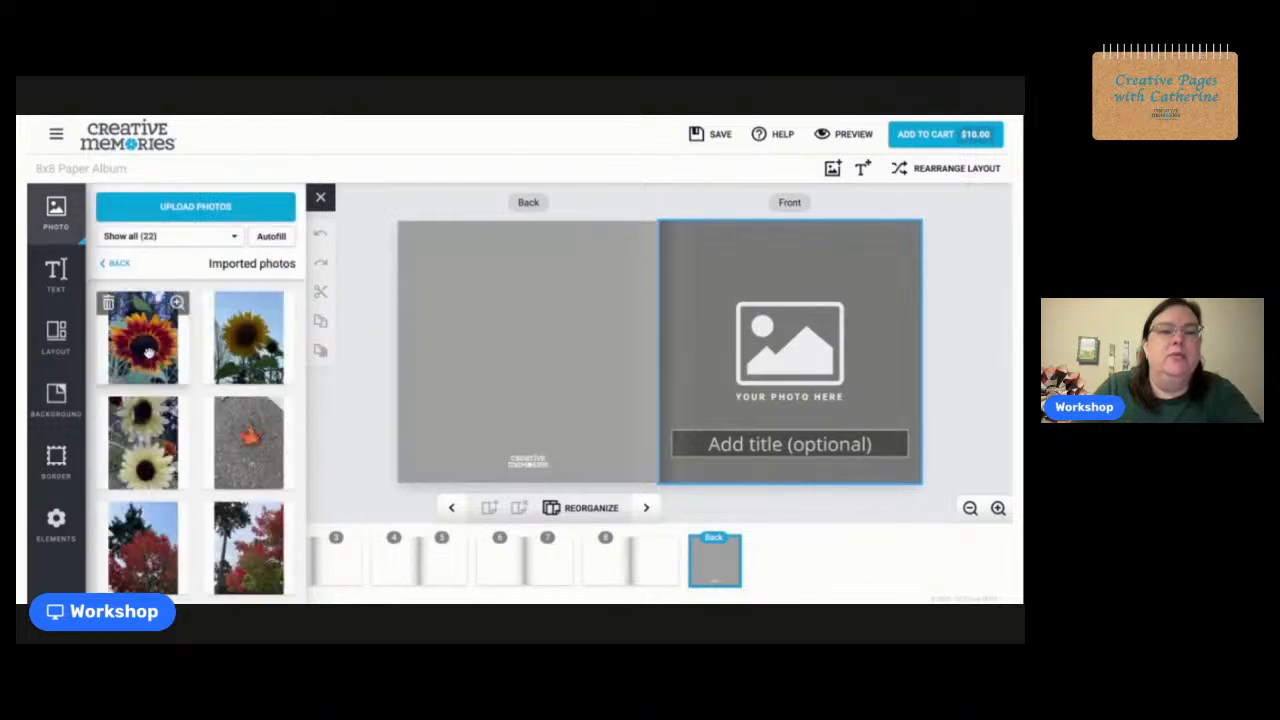
Look through the imported photos and fill the front cover with the wide photo of fallen red maple leaves.
{"action": "scroll", "coordinate": [200, 422], "scroll_direction": "down", "scroll_amount": 1}
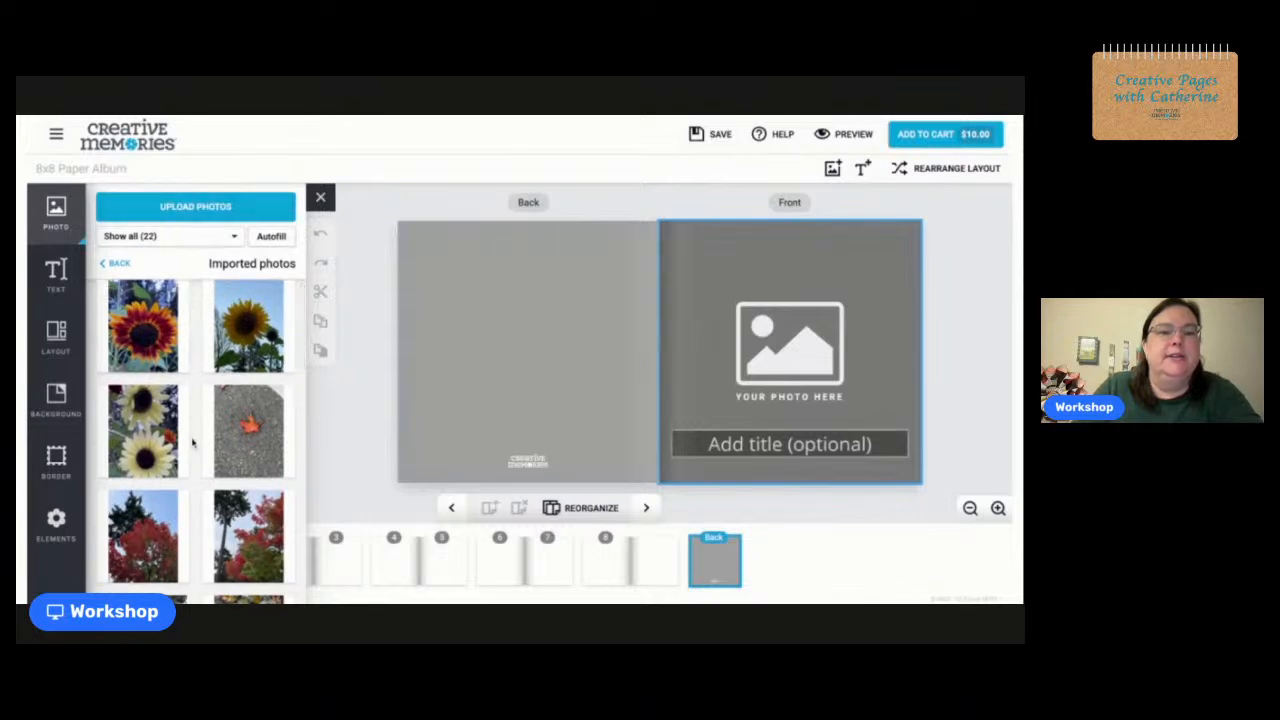
{"action": "scroll", "coordinate": [200, 514], "scroll_direction": "down", "scroll_amount": 5}
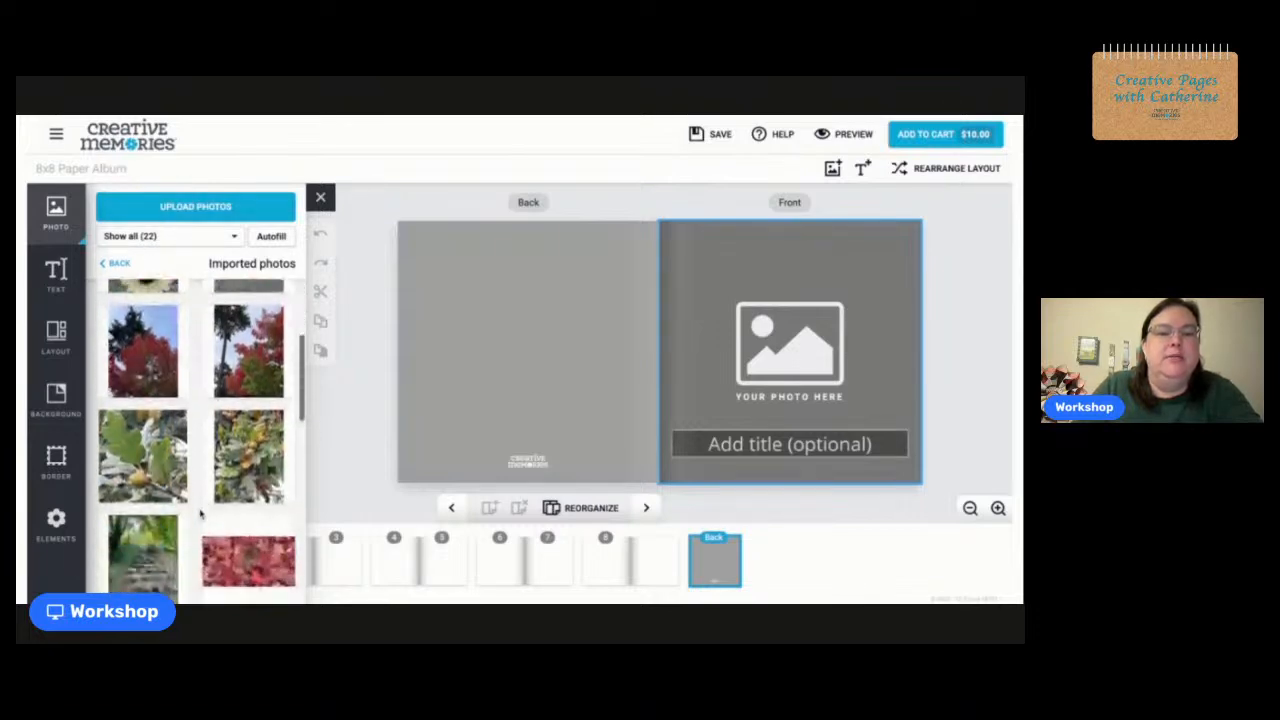
{"action": "scroll", "coordinate": [200, 440], "scroll_direction": "down", "scroll_amount": 6}
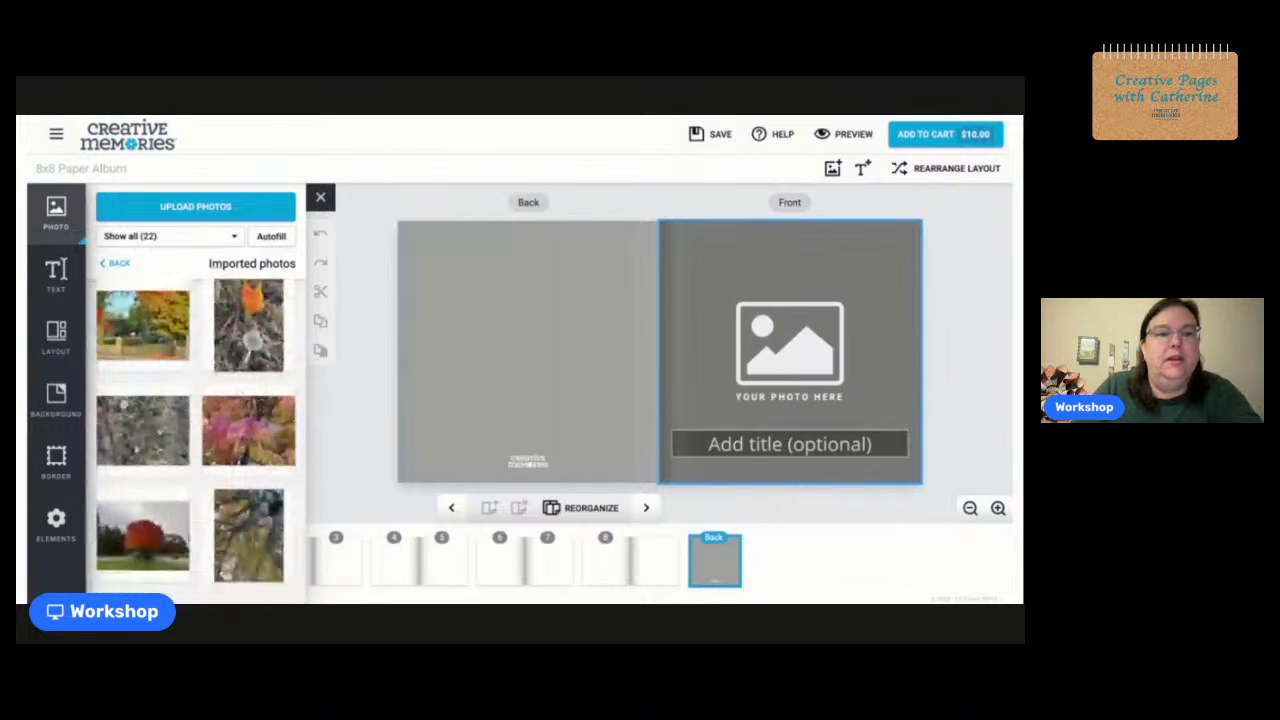
{"action": "scroll", "coordinate": [196, 440], "scroll_direction": "up", "scroll_amount": 8}
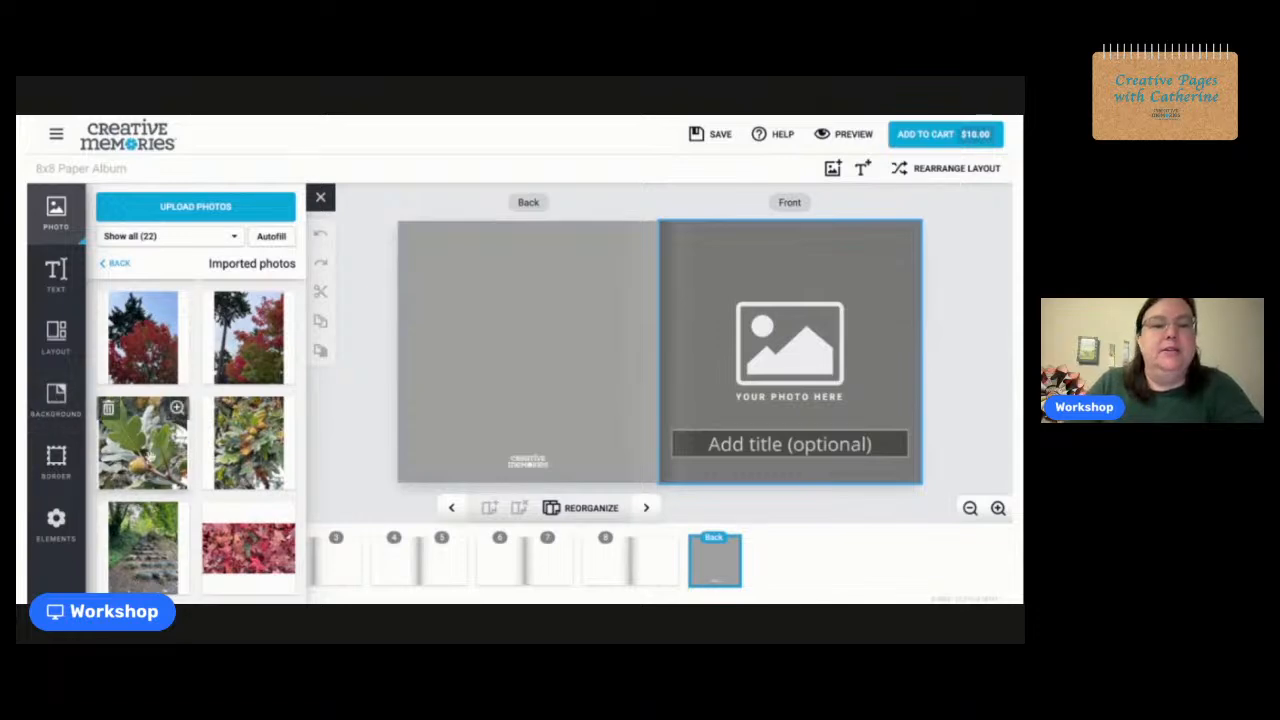
{"action": "scroll", "coordinate": [196, 490], "scroll_direction": "down", "scroll_amount": 1}
{"action": "scroll", "coordinate": [196, 490], "scroll_direction": "down", "scroll_amount": 3}
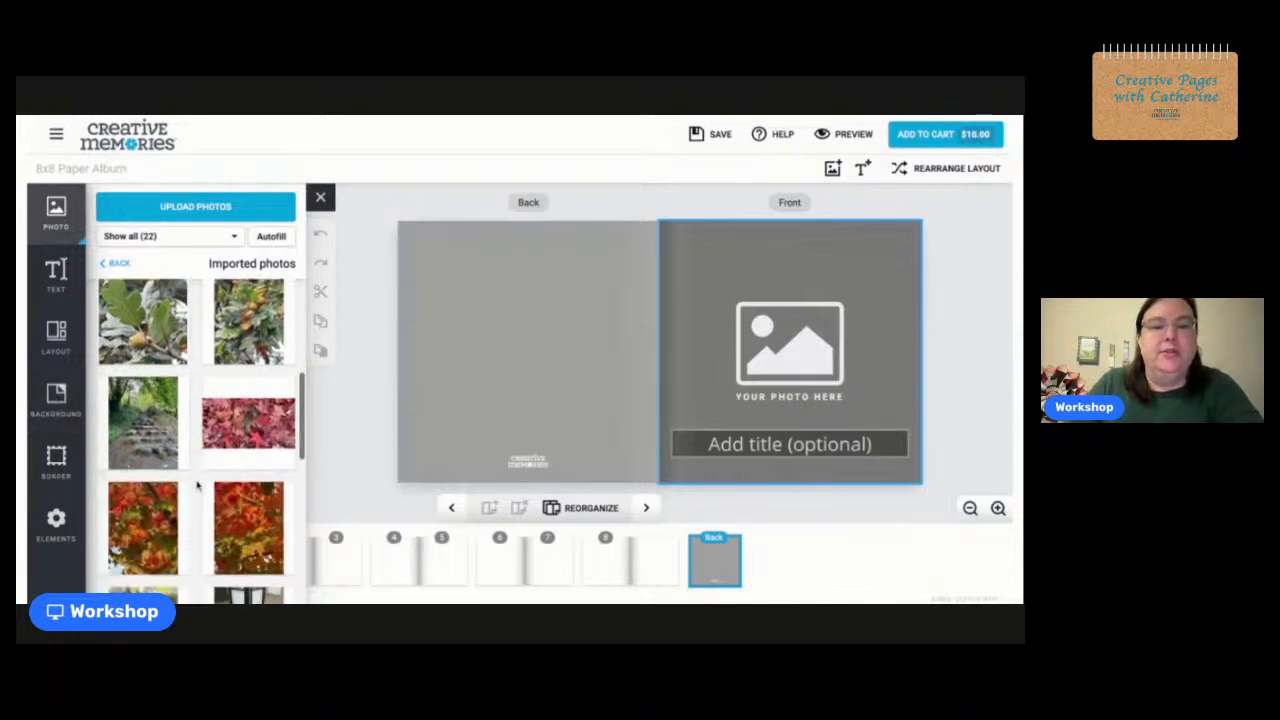
{"action": "left_click", "coordinate": [247, 430]}
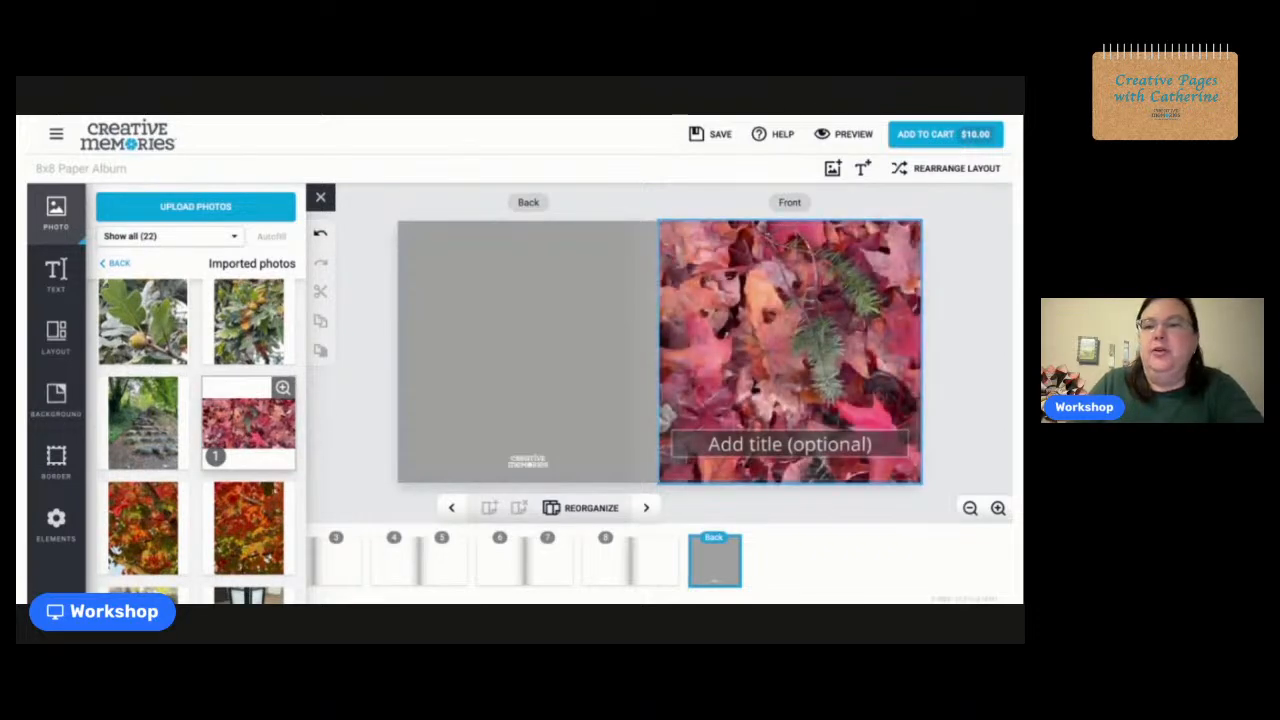
Transform the leaf photo on the front cover by moving its frame slightly down and to the left.
{"action": "left_click_drag", "start_coordinate": [775, 333], "coordinate": [775, 330]}
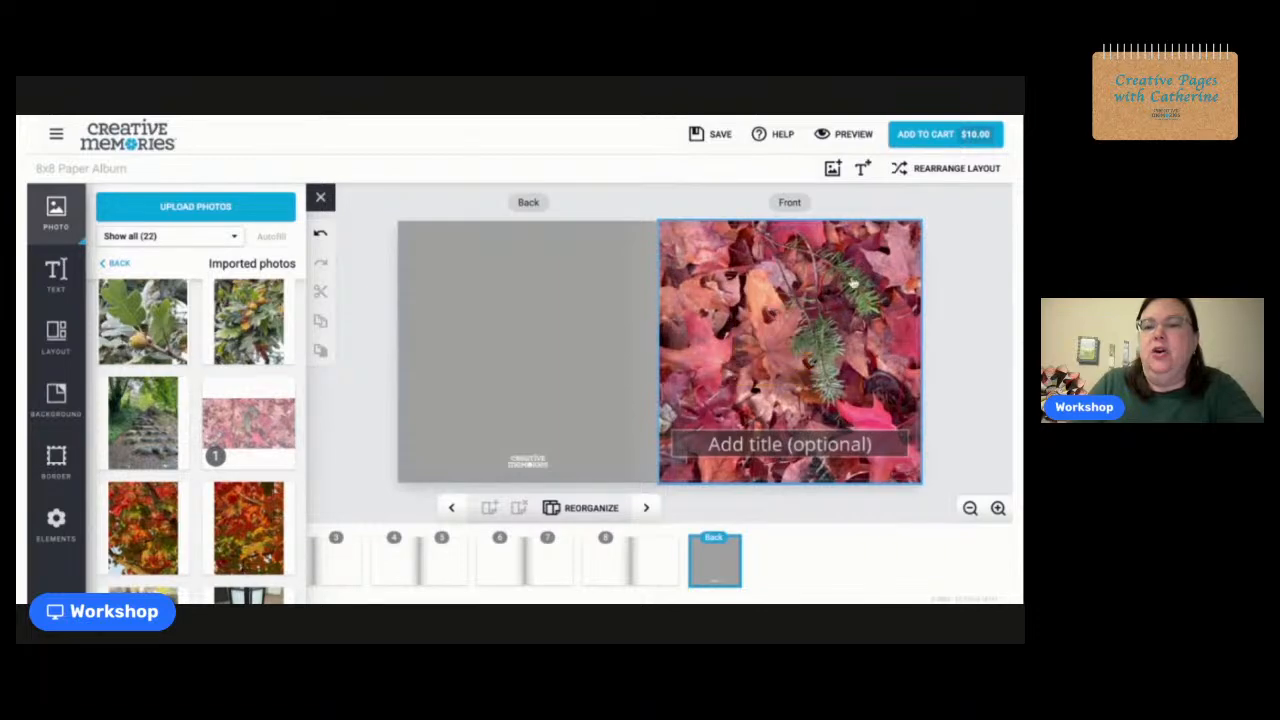
{"action": "left_click", "coordinate": [790, 352]}
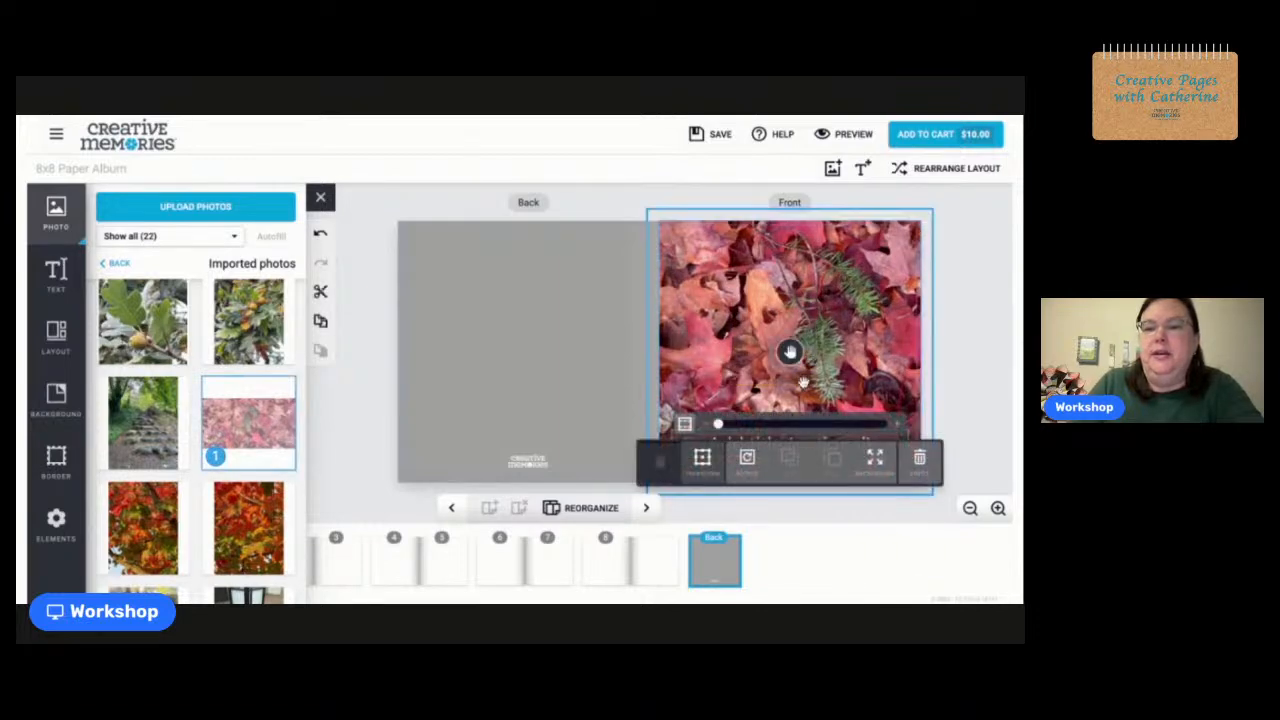
{"action": "left_click", "coordinate": [700, 460]}
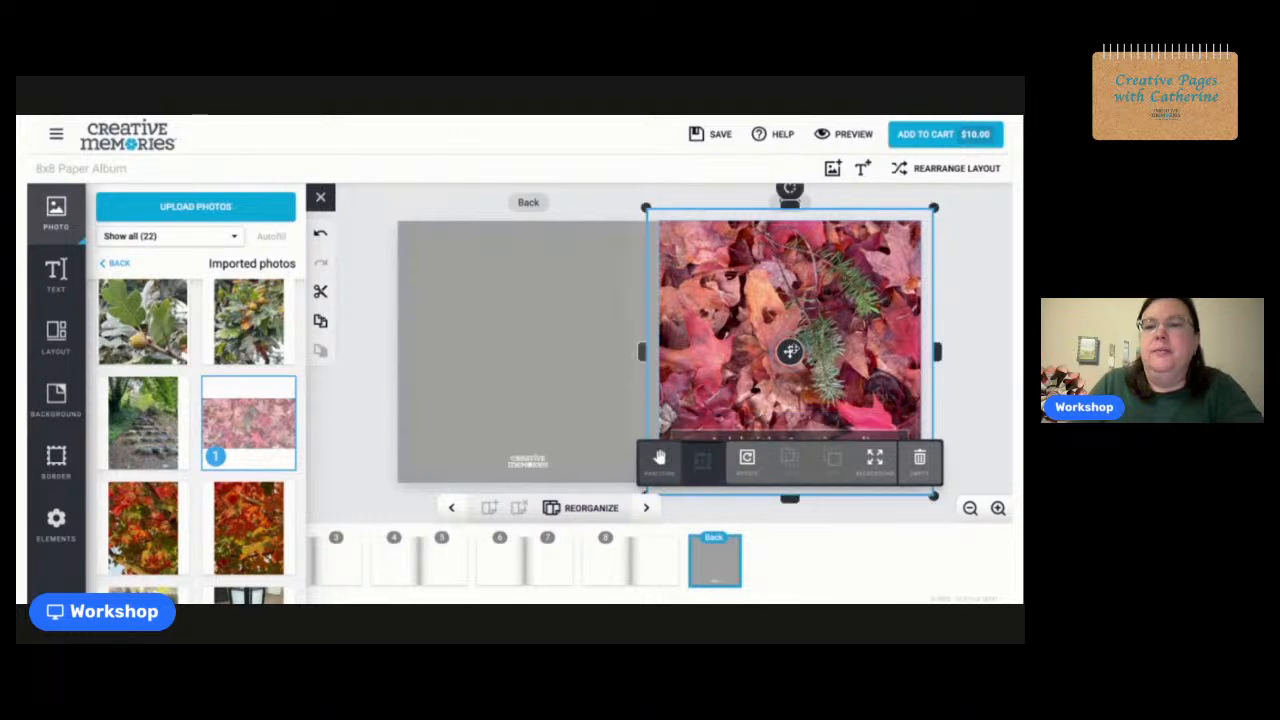
{"action": "mouse_move", "coordinate": [790, 352]}
{"action": "left_mouse_down"}
{"action": "mouse_move", "coordinate": [790, 374]}
{"action": "mouse_move", "coordinate": [767, 371]}
{"action": "mouse_move", "coordinate": [784, 366]}
{"action": "left_mouse_up"}
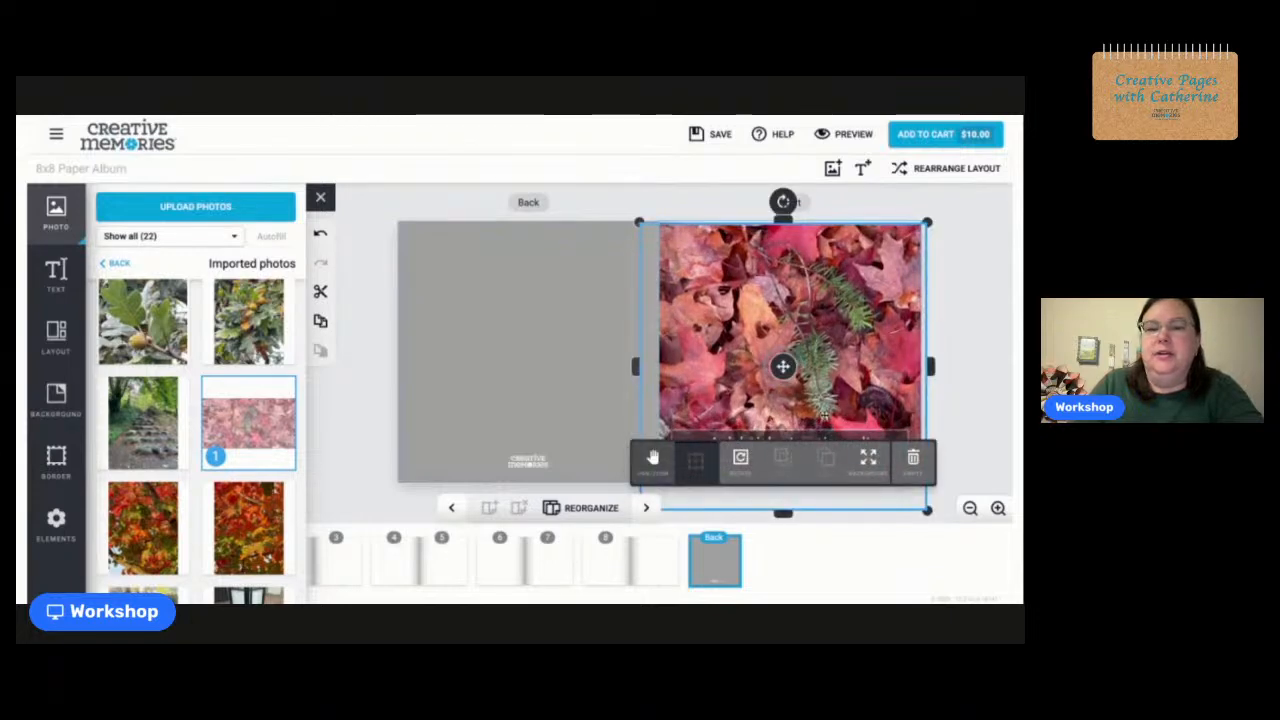
{"action": "left_click", "coordinate": [979, 302]}
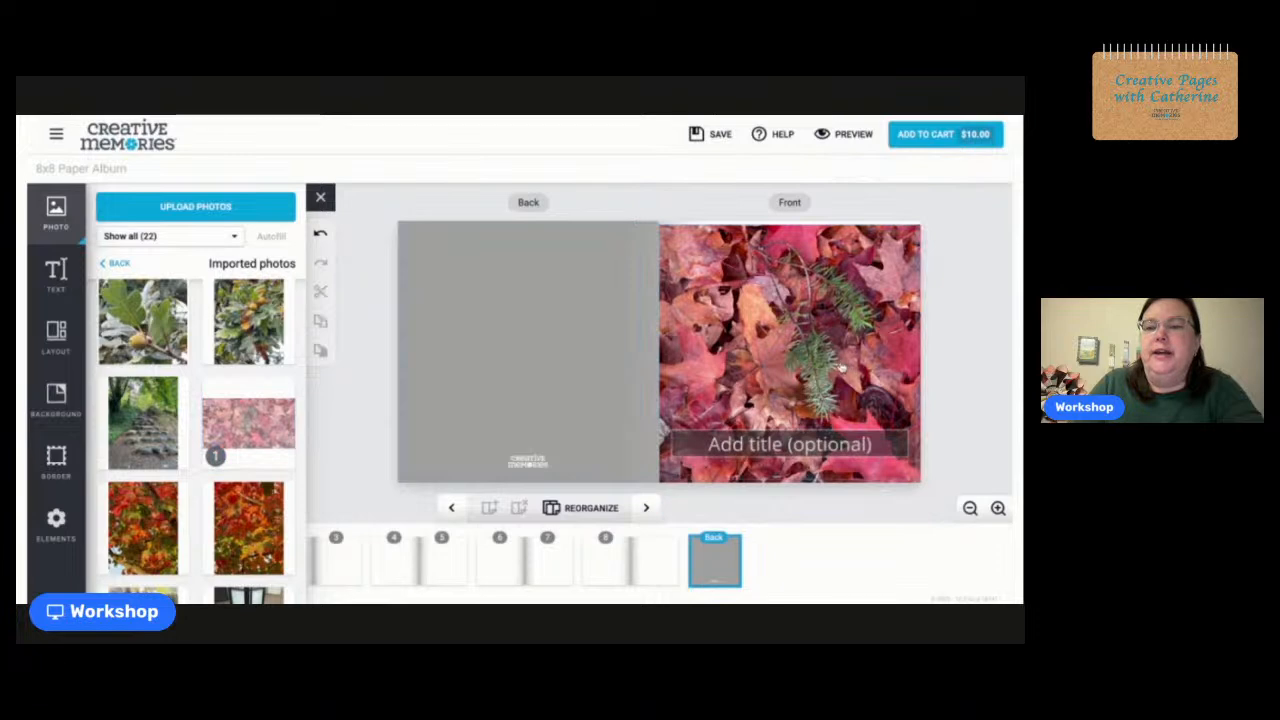
Enter "It's Fall Y'all!" as the front cover title.
{"action": "left_click", "coordinate": [776, 447]}
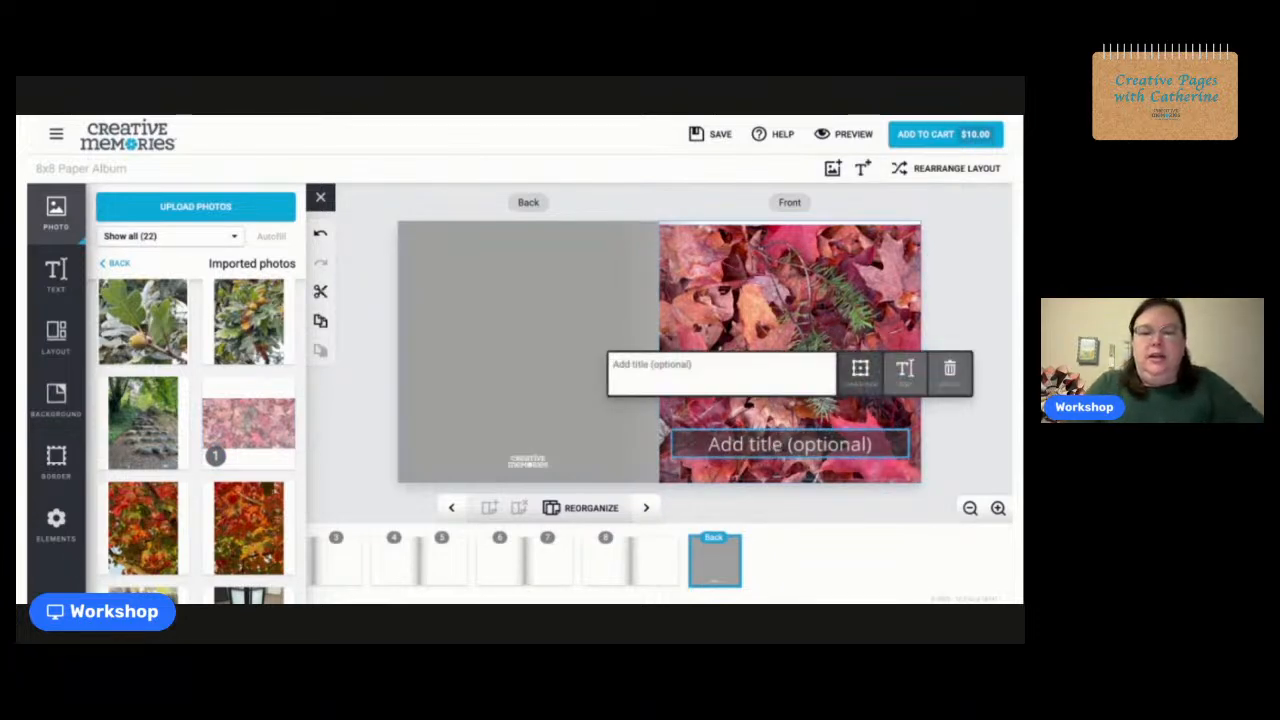
{"action": "type", "text": "It's"}
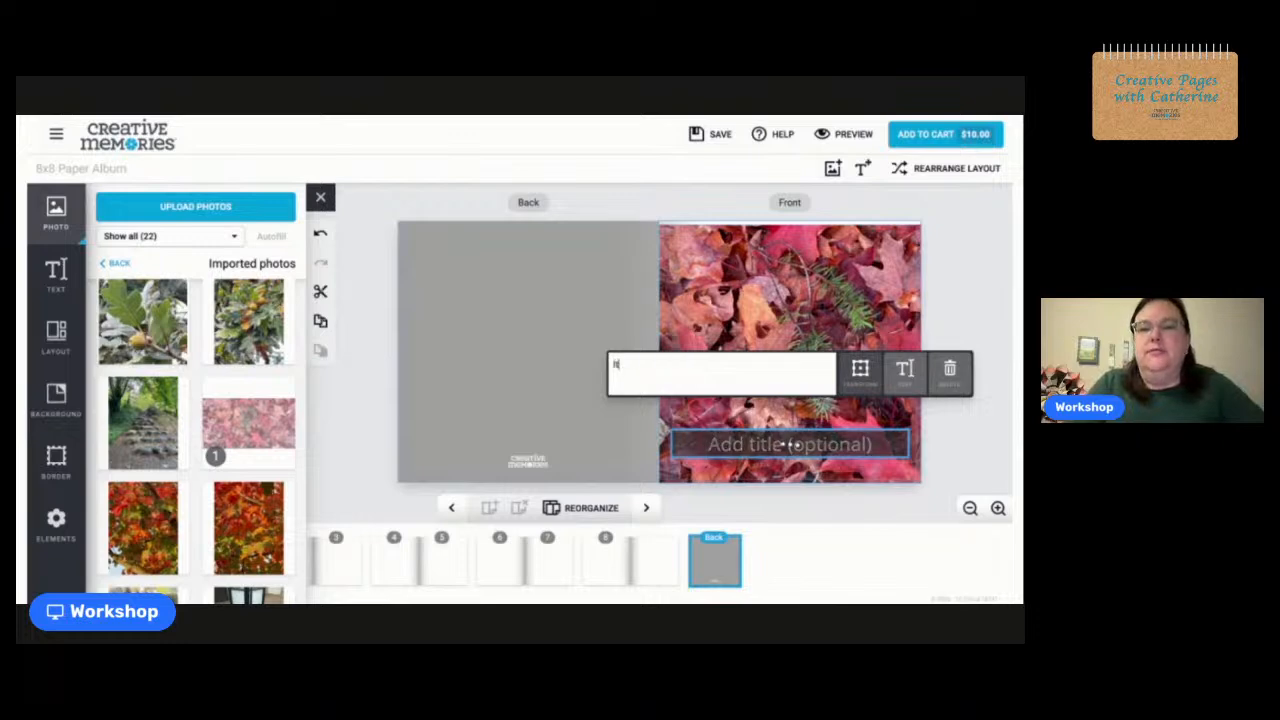
{"action": "type", "text": " Fall Y"}
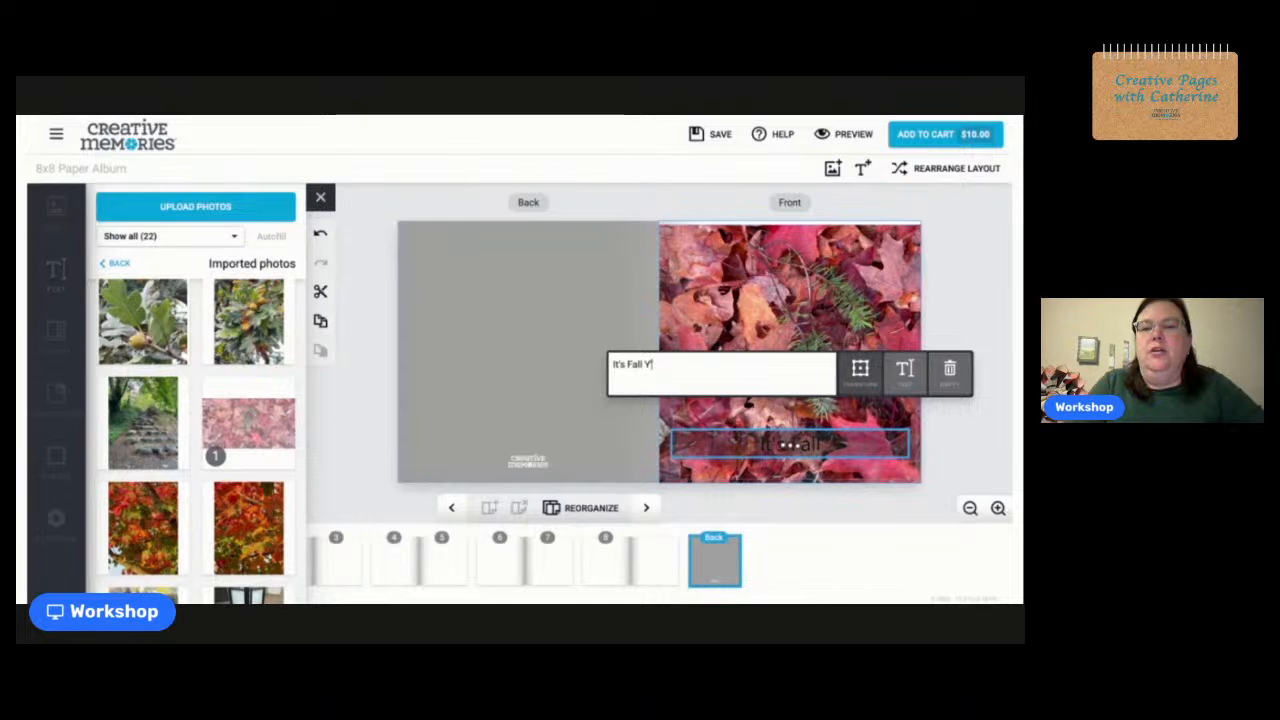
{"action": "type", "text": "'all!"}
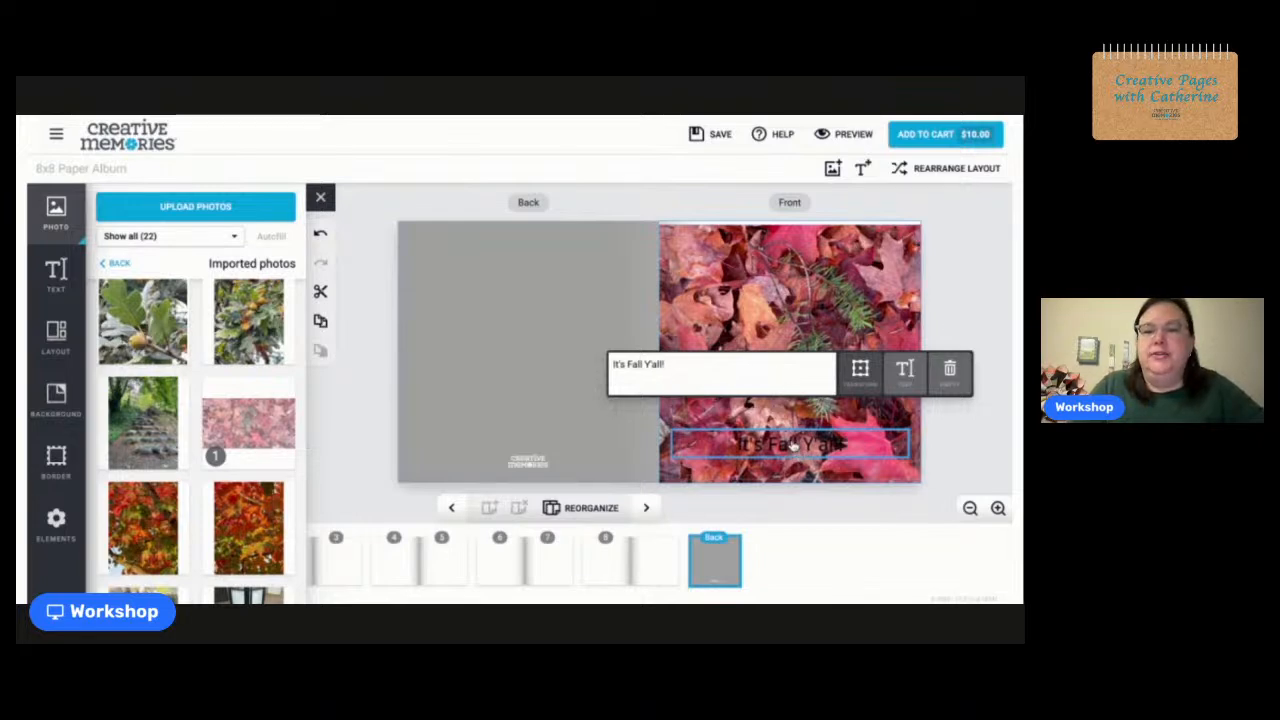
{"action": "left_click", "coordinate": [966, 428]}
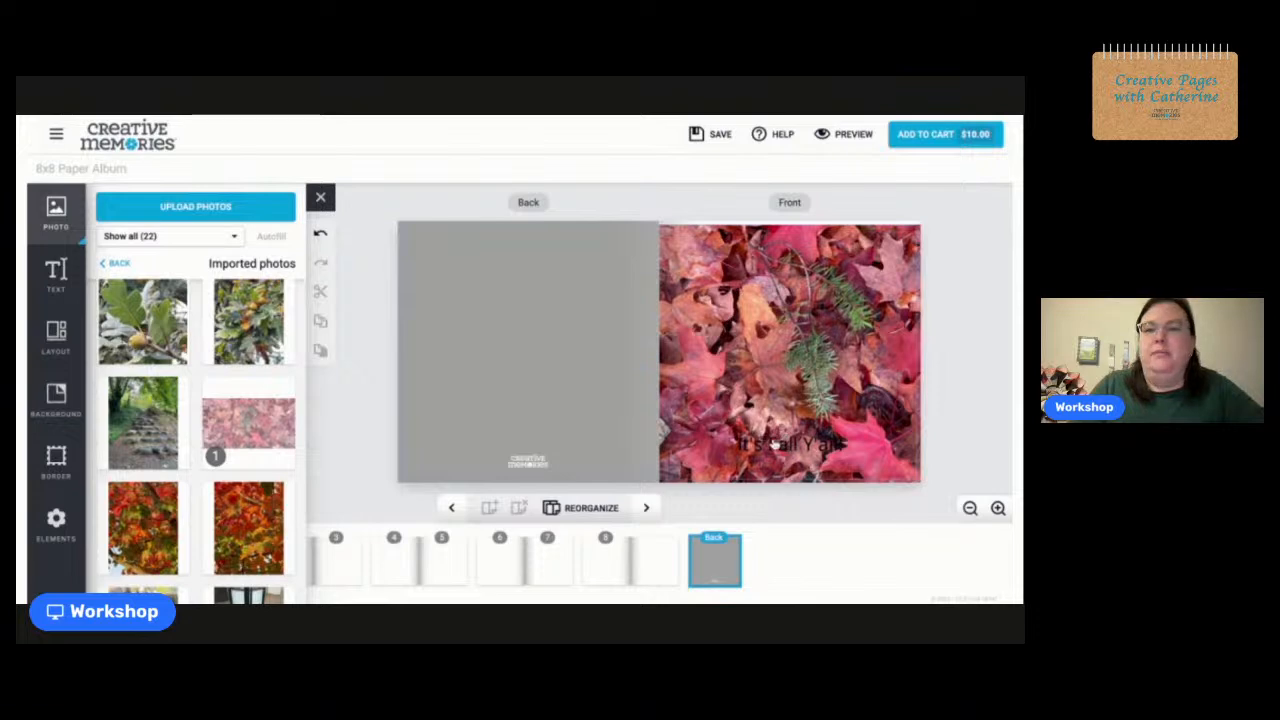
Change the front cover title's text color to the golden yellow swatch in the last color palette.
{"action": "left_click", "coordinate": [775, 443]}
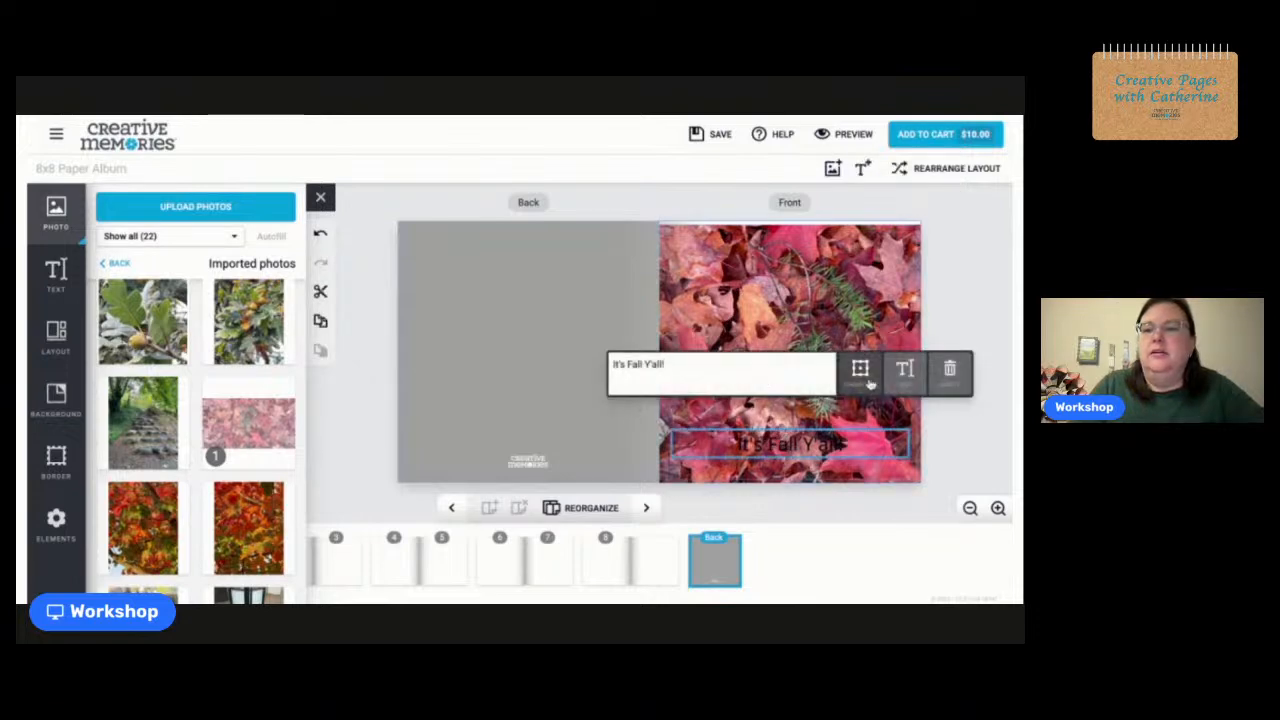
{"action": "left_click", "coordinate": [860, 370]}
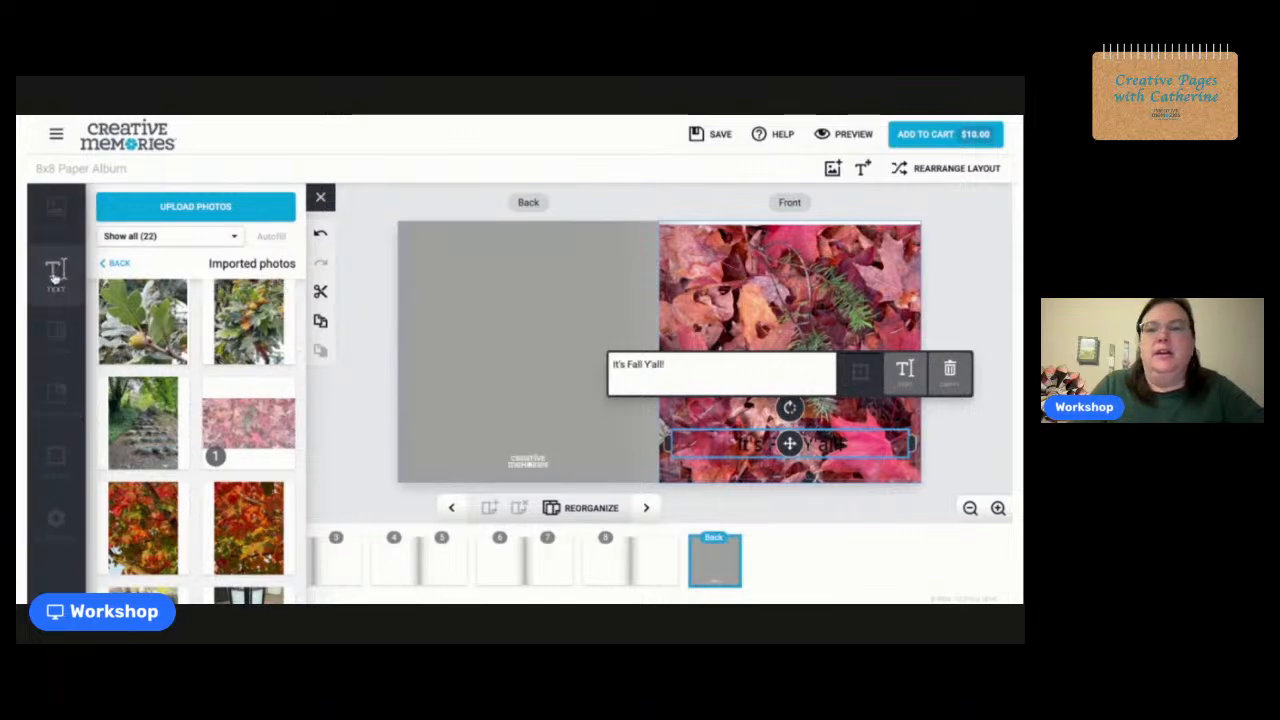
{"action": "left_click", "coordinate": [56, 270]}
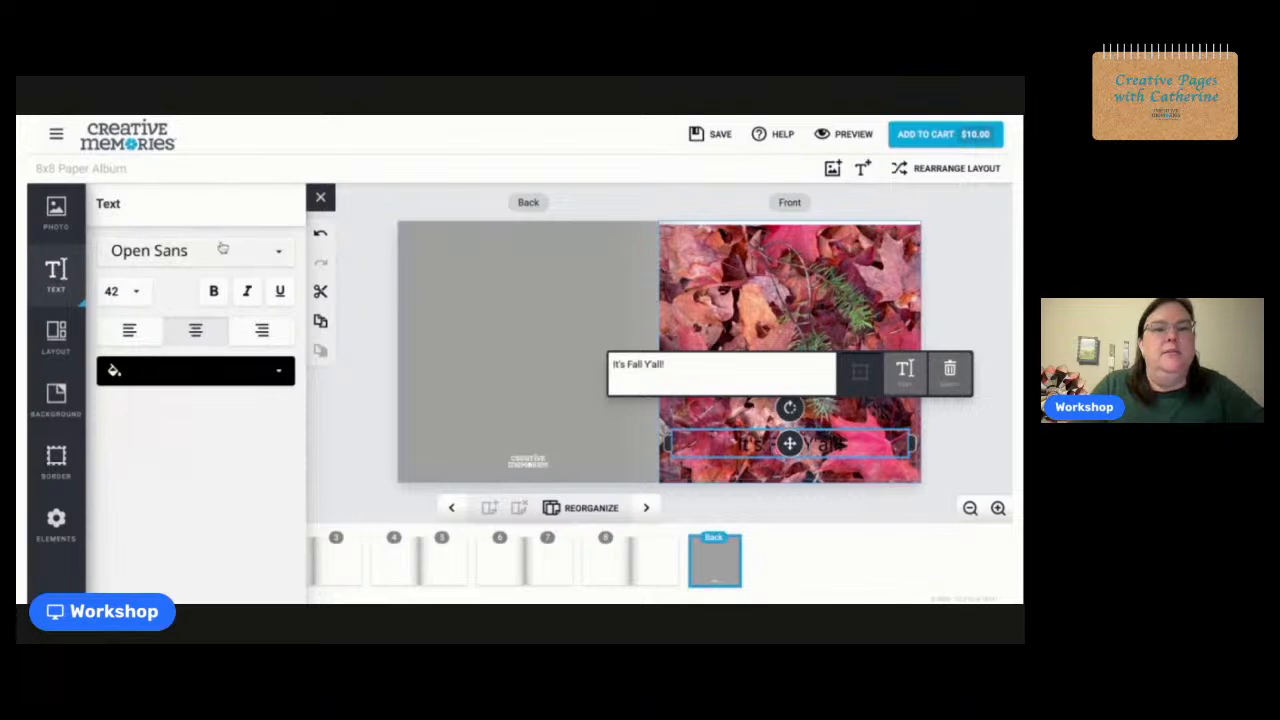
{"action": "left_click", "coordinate": [276, 372]}
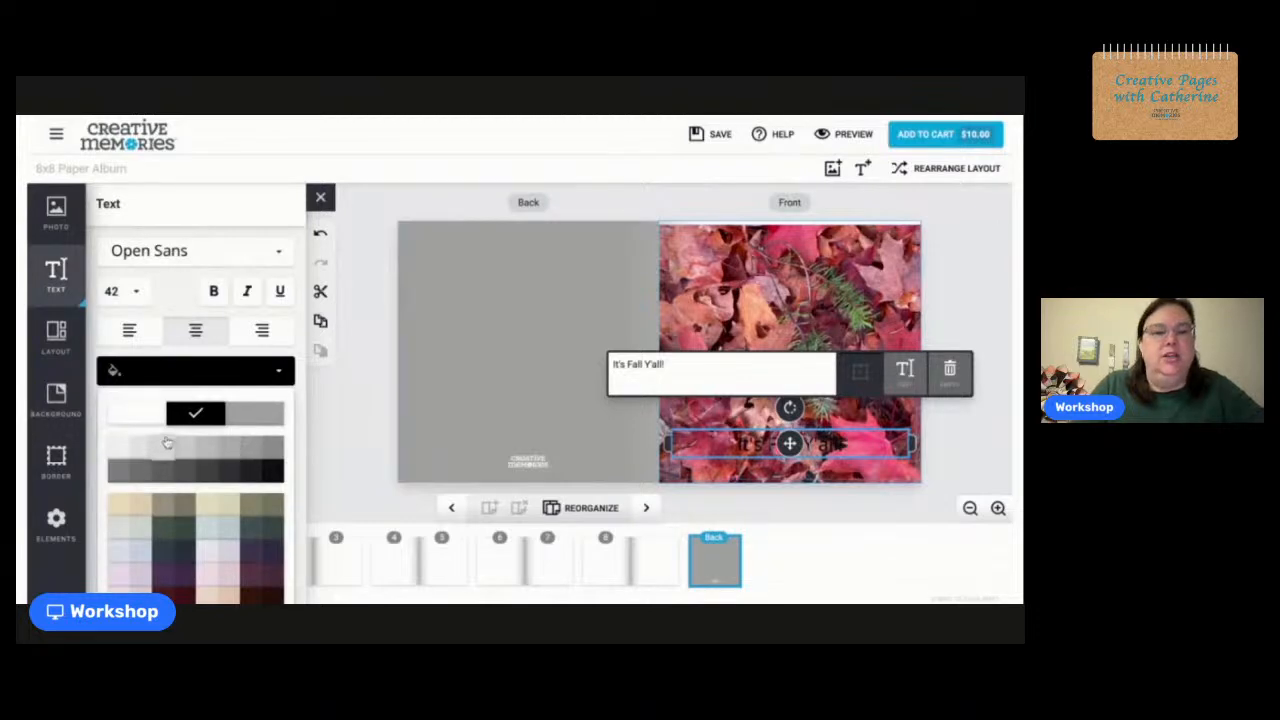
{"action": "scroll", "coordinate": [165, 458], "scroll_direction": "down", "scroll_amount": 1}
{"action": "scroll", "coordinate": [165, 458], "scroll_direction": "down", "scroll_amount": 5}
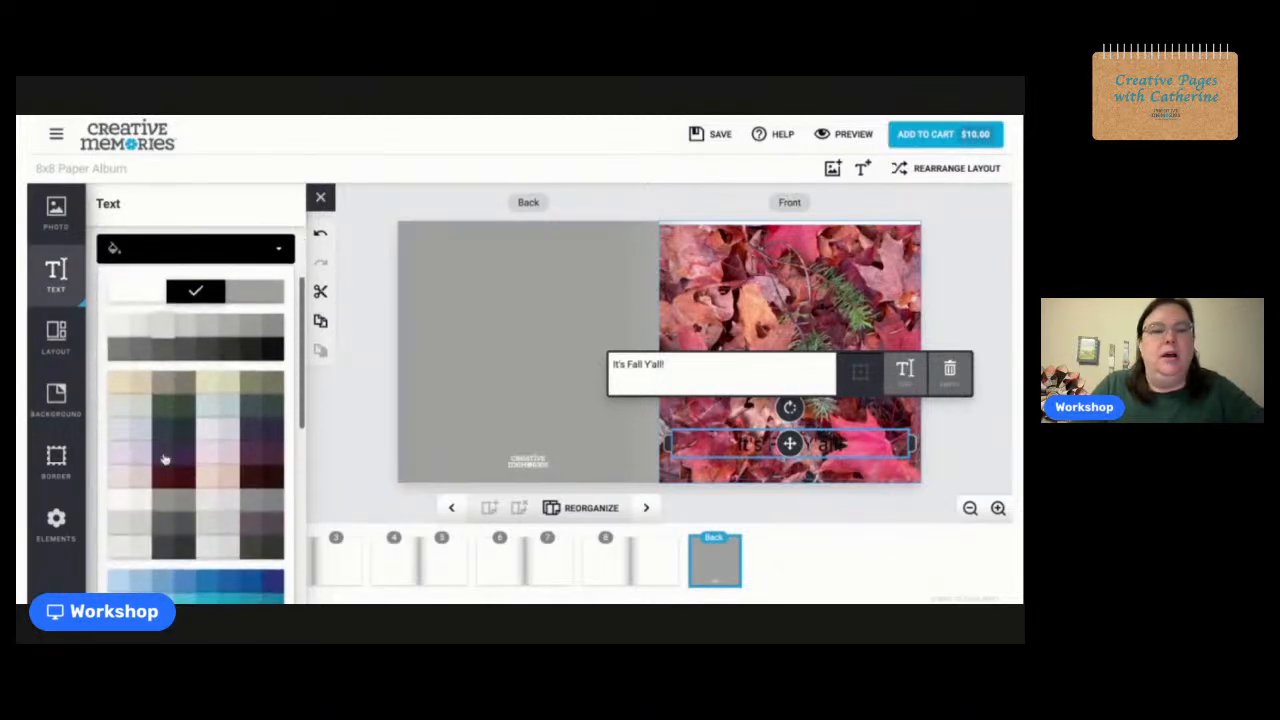
{"action": "scroll", "coordinate": [180, 440], "scroll_direction": "down", "scroll_amount": 1}
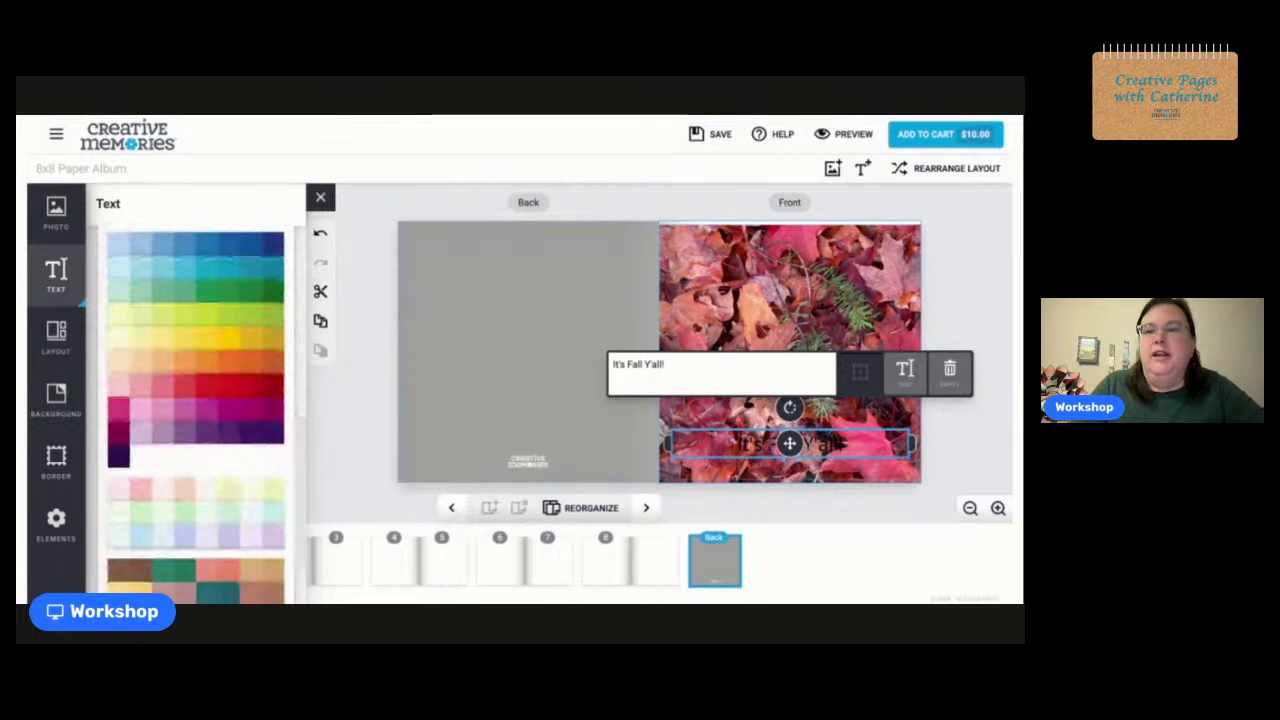
{"action": "scroll", "coordinate": [180, 440], "scroll_direction": "up", "scroll_amount": 1}
{"action": "scroll", "coordinate": [180, 440], "scroll_direction": "down", "scroll_amount": 3}
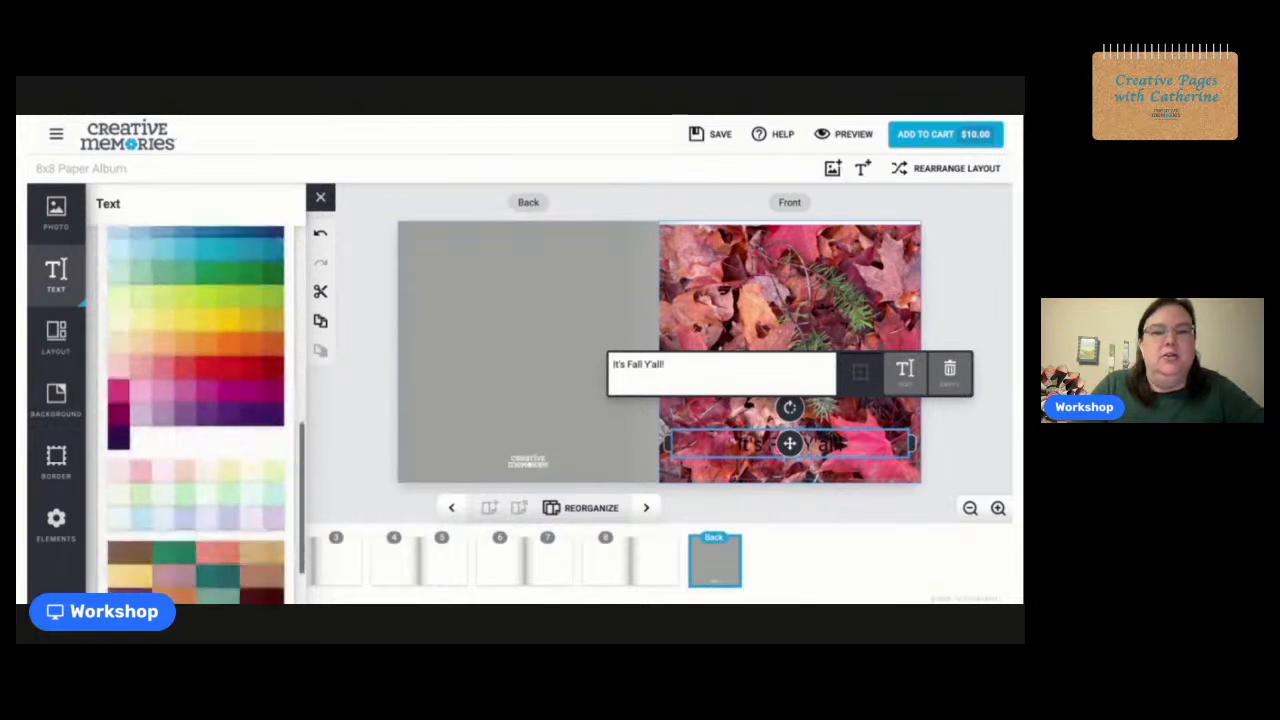
{"action": "scroll", "coordinate": [180, 440], "scroll_direction": "up", "scroll_amount": 8}
{"action": "scroll", "coordinate": [220, 575], "scroll_direction": "up", "scroll_amount": 5}
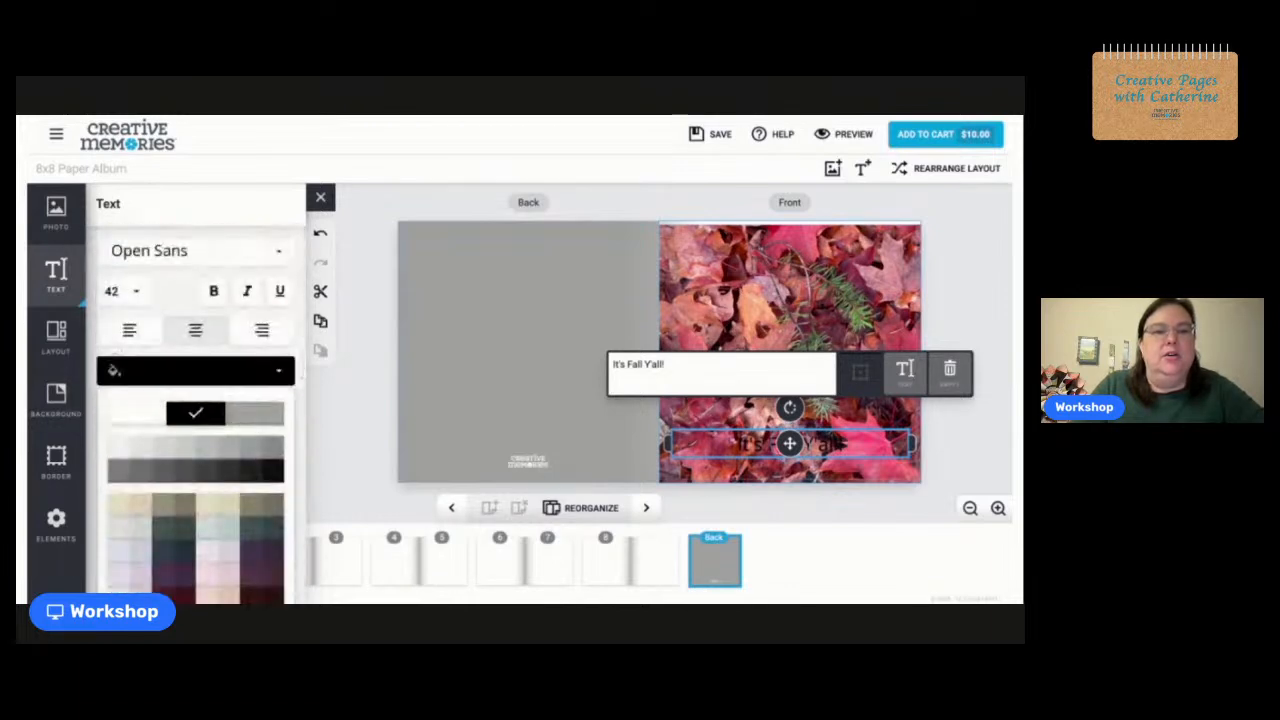
{"action": "scroll", "coordinate": [220, 580], "scroll_direction": "down", "scroll_amount": 10}
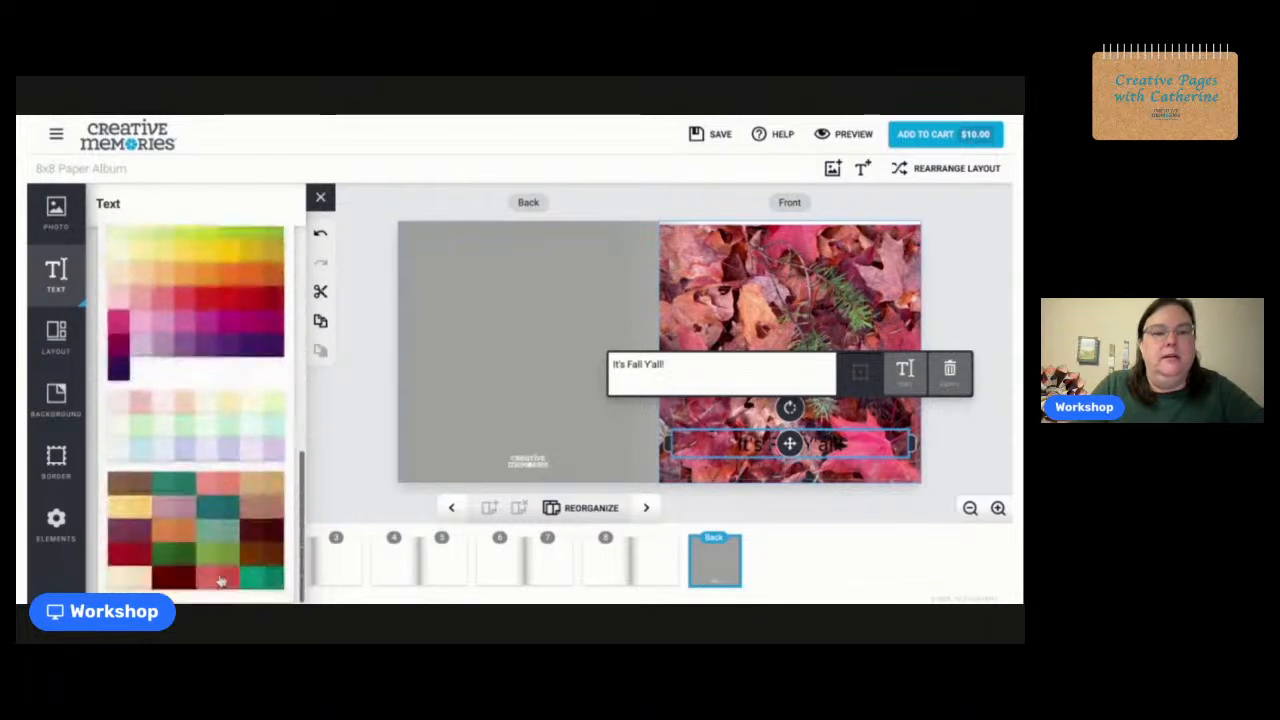
{"action": "left_click", "coordinate": [141, 511]}
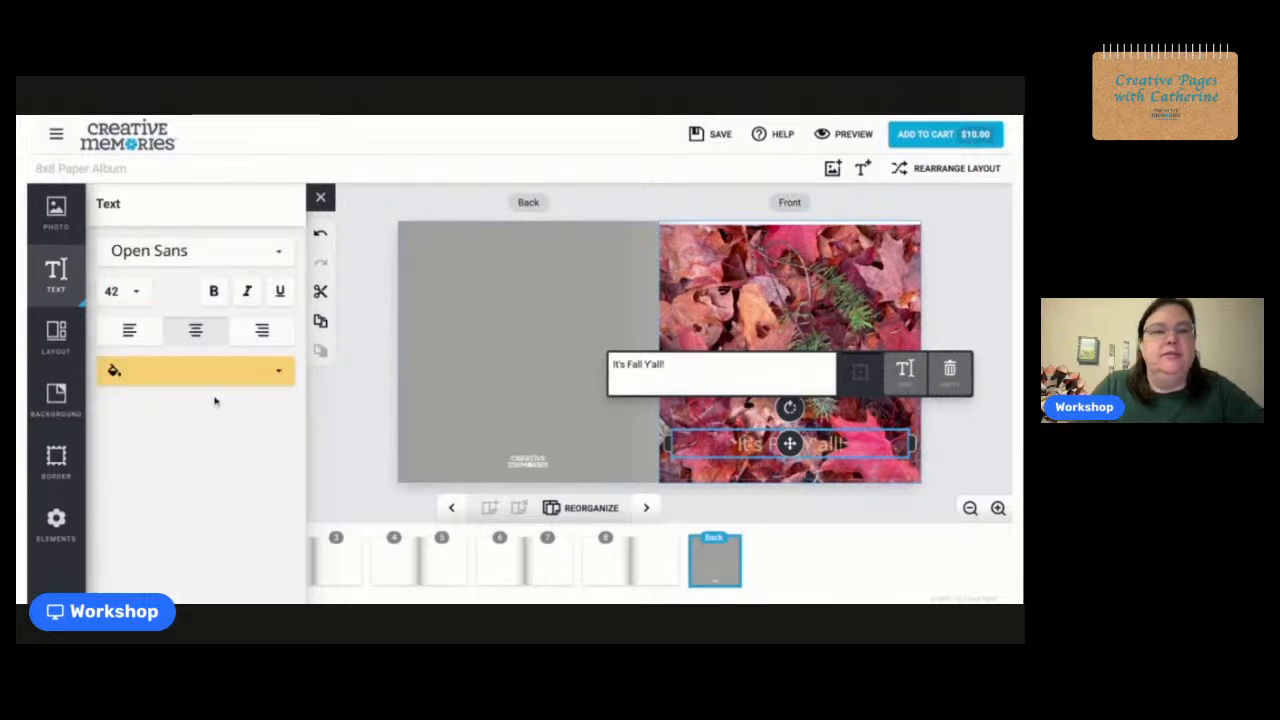
Recolor the front cover title with the darker tan-gold swatch.
{"action": "left_click", "coordinate": [279, 372]}
{"action": "scroll", "coordinate": [254, 504], "scroll_direction": "down", "scroll_amount": 10}
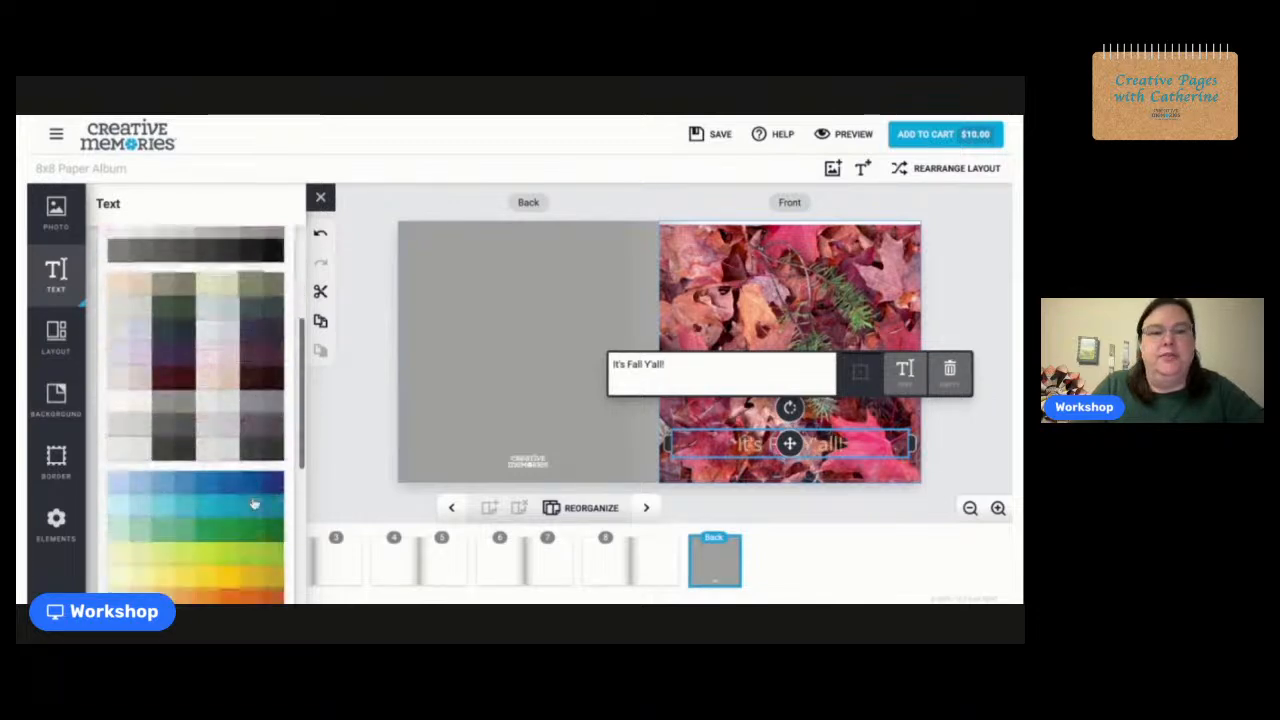
{"action": "left_click", "coordinate": [270, 494]}
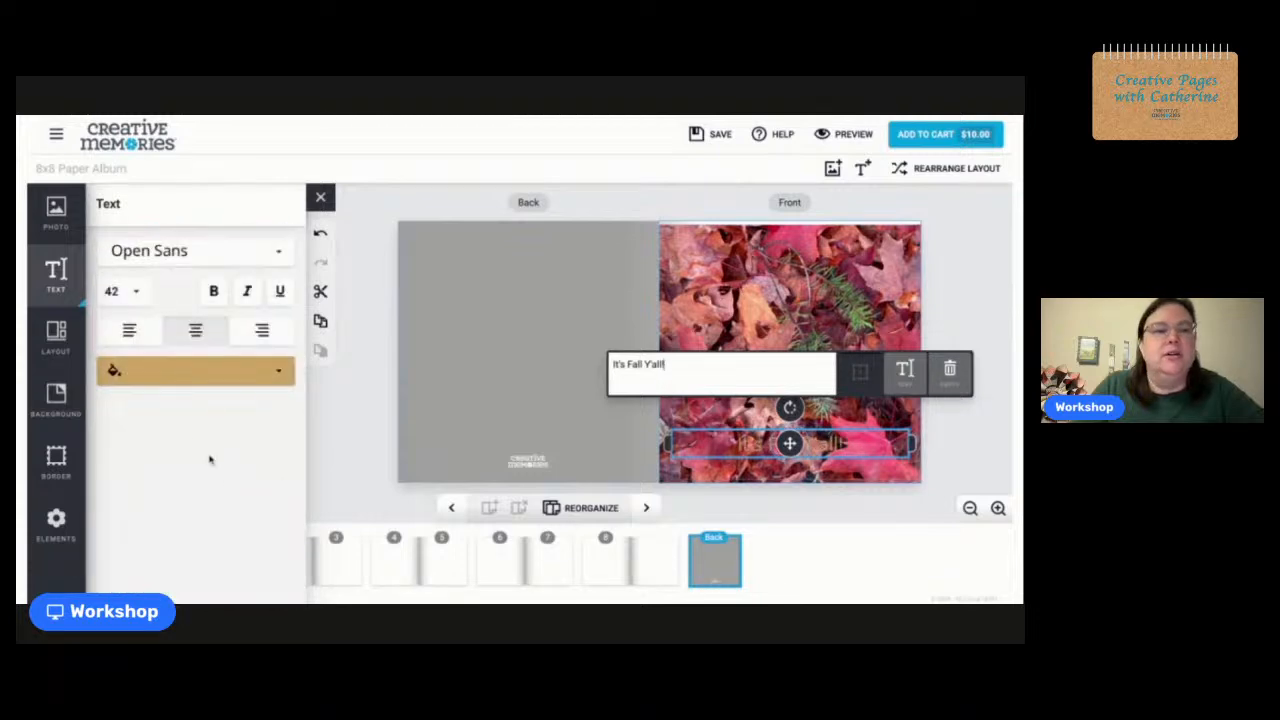
Make the front cover title bold and set its font size to 72.
{"action": "left_click", "coordinate": [212, 292]}
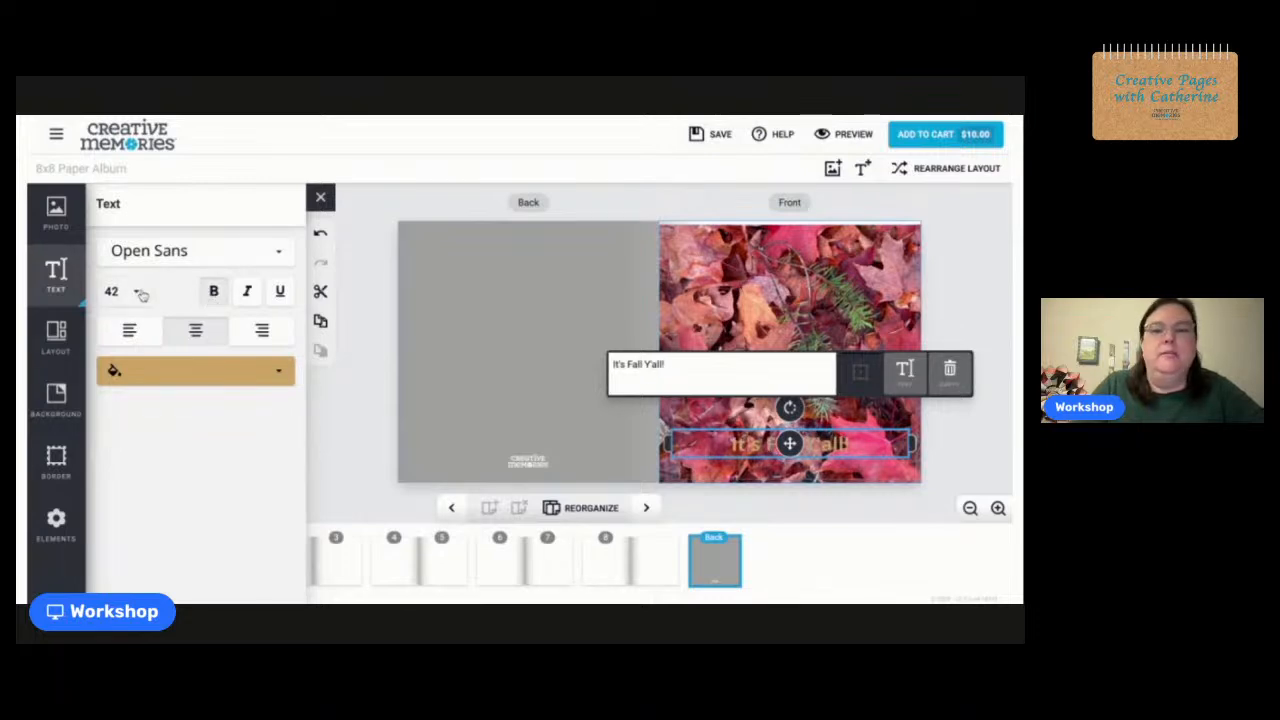
{"action": "left_click", "coordinate": [128, 334]}
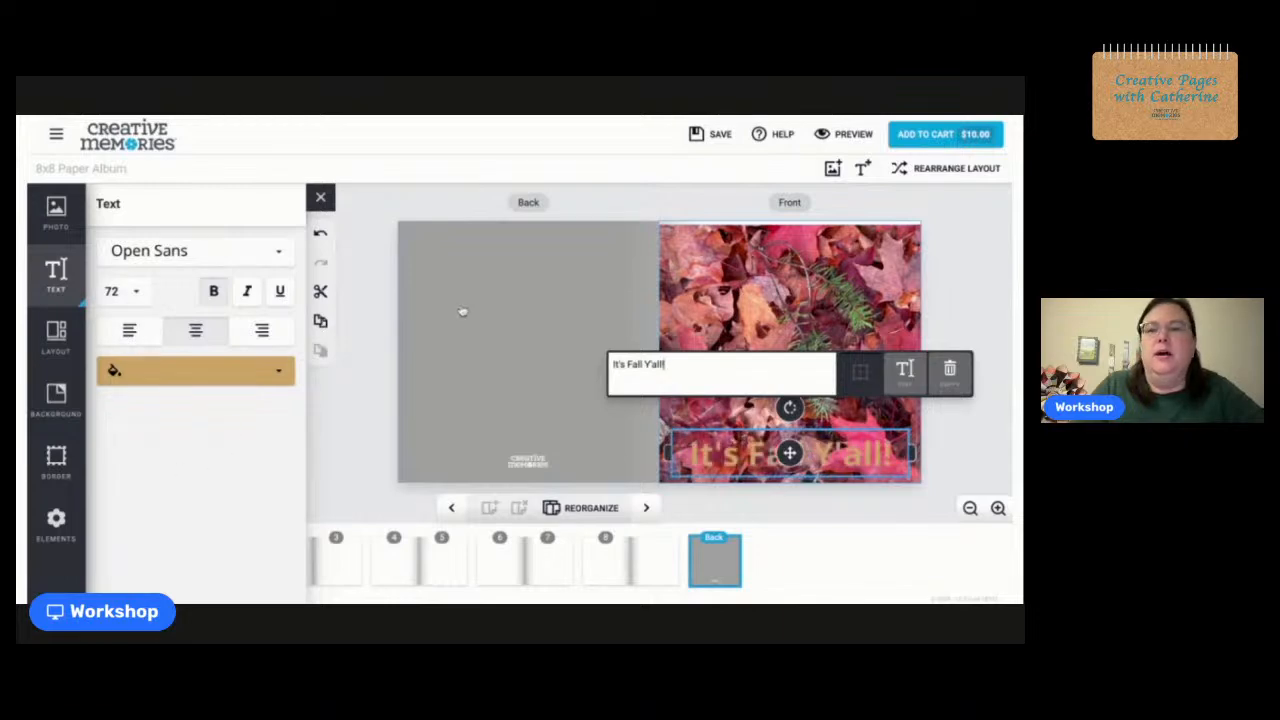
{"action": "left_click", "coordinate": [962, 243]}
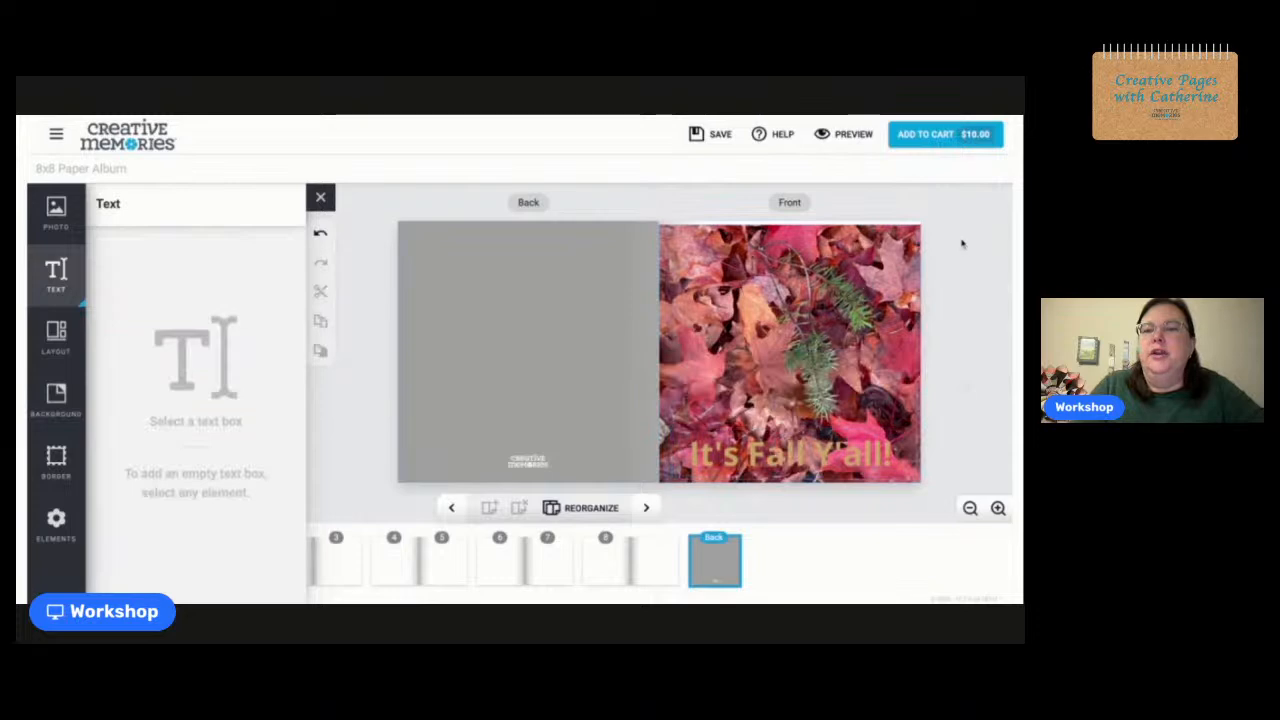
Transform the front cover's leaf photo by moving its frame slightly up, past the cover's upper edge.
{"action": "left_click", "coordinate": [870, 271]}
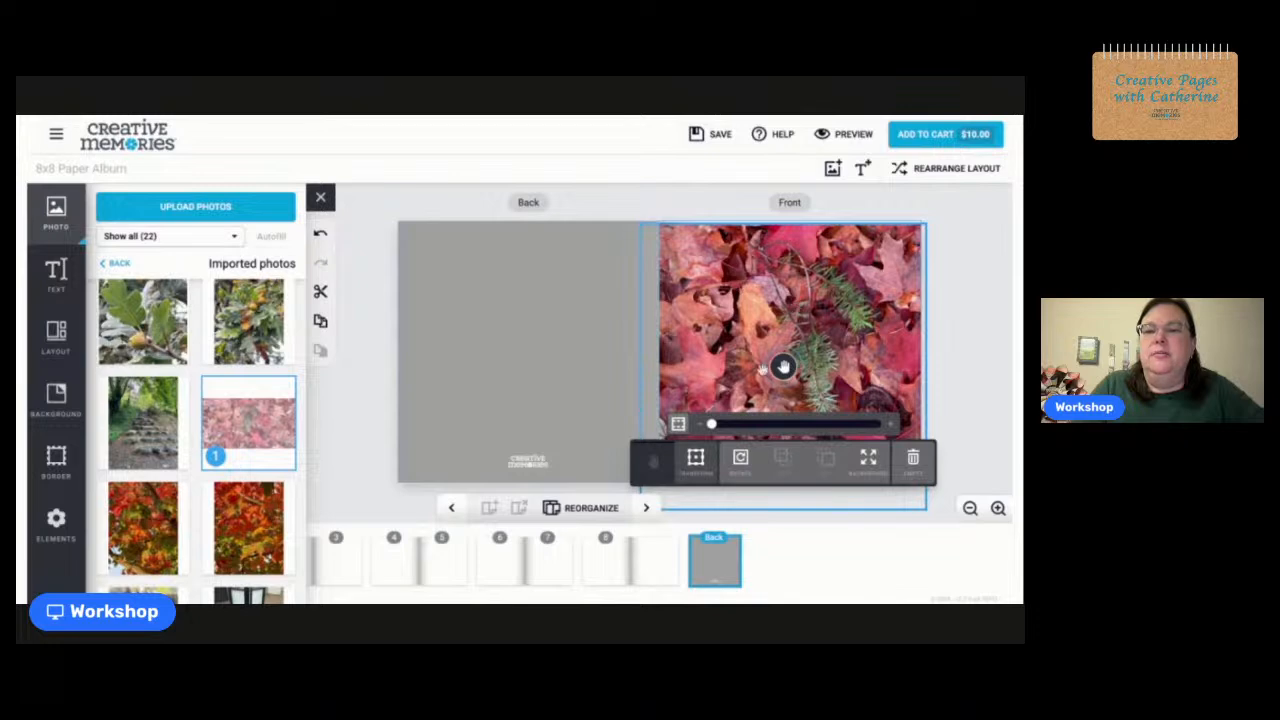
{"action": "left_click", "coordinate": [696, 457]}
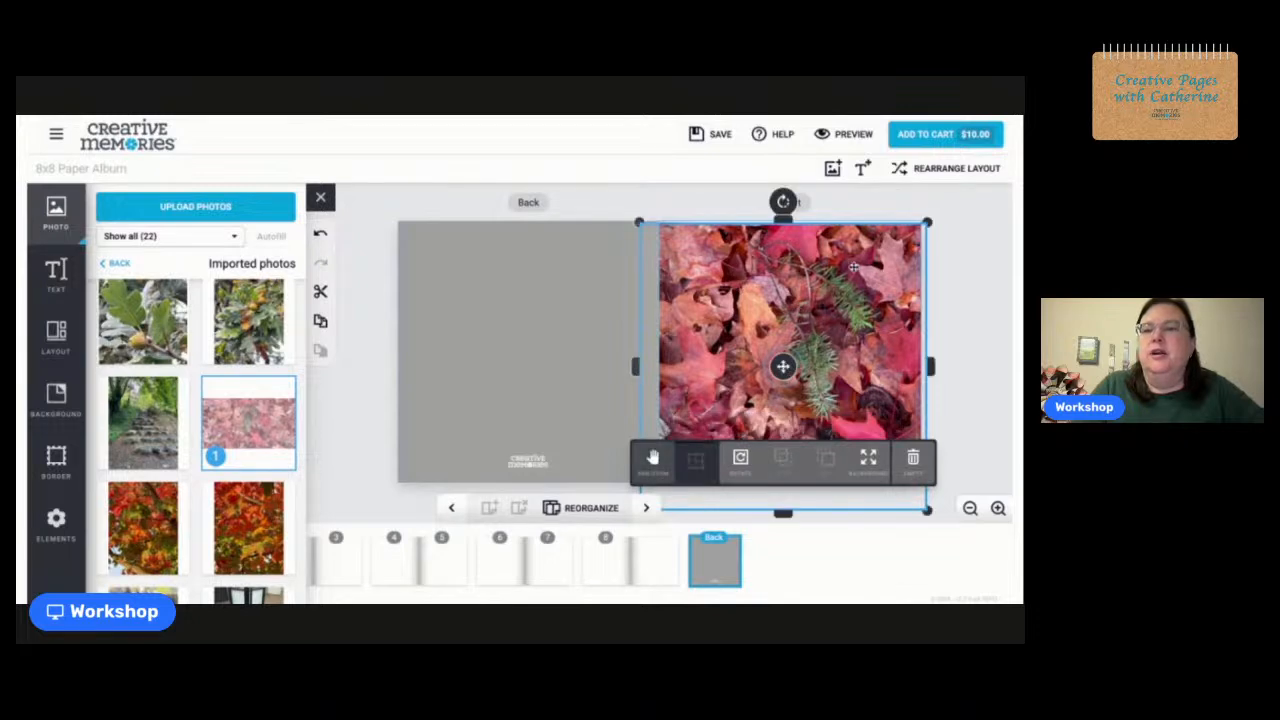
{"action": "left_click_drag", "start_coordinate": [854, 267], "coordinate": [854, 249]}
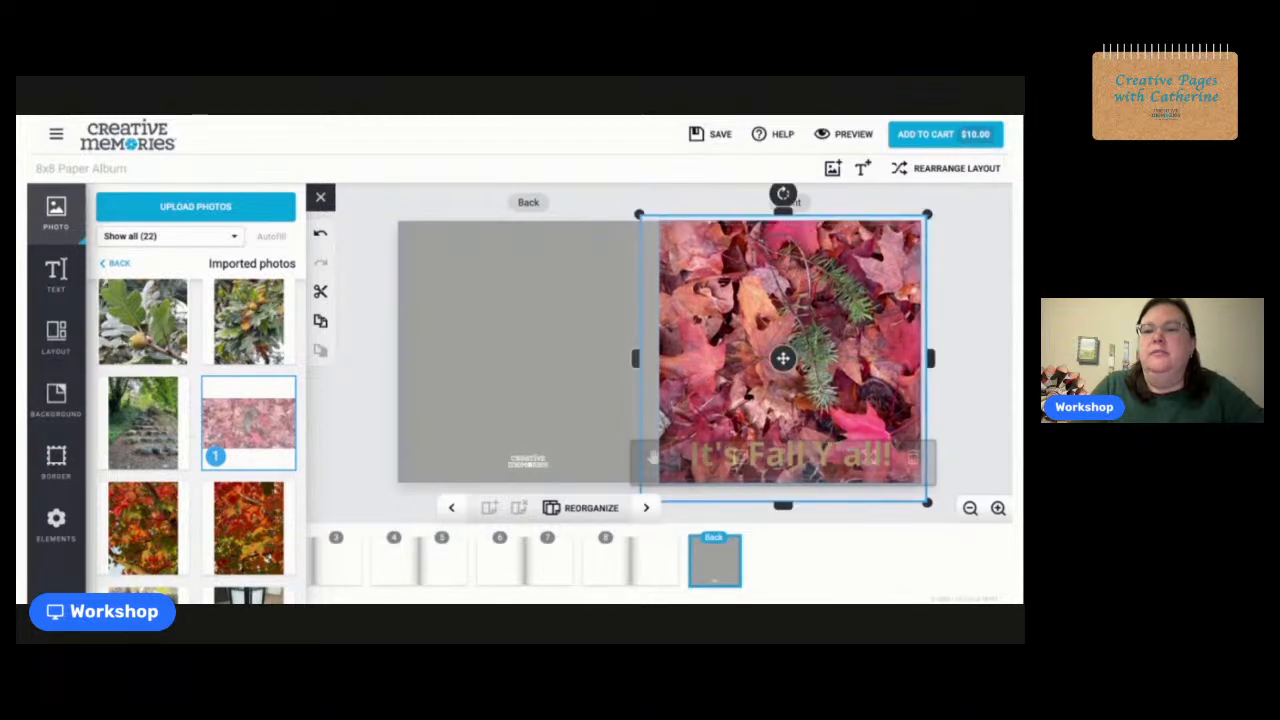
{"action": "left_click", "coordinate": [985, 300]}
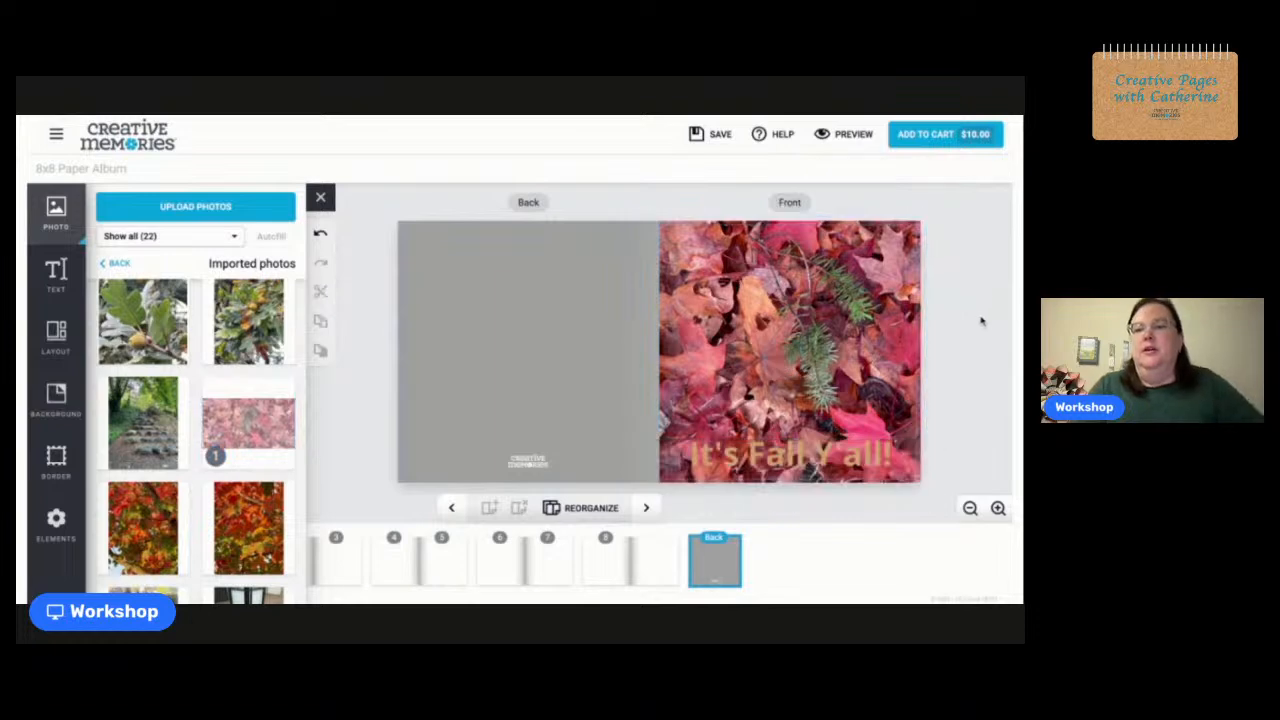
{"action": "left_click", "coordinate": [972, 380]}
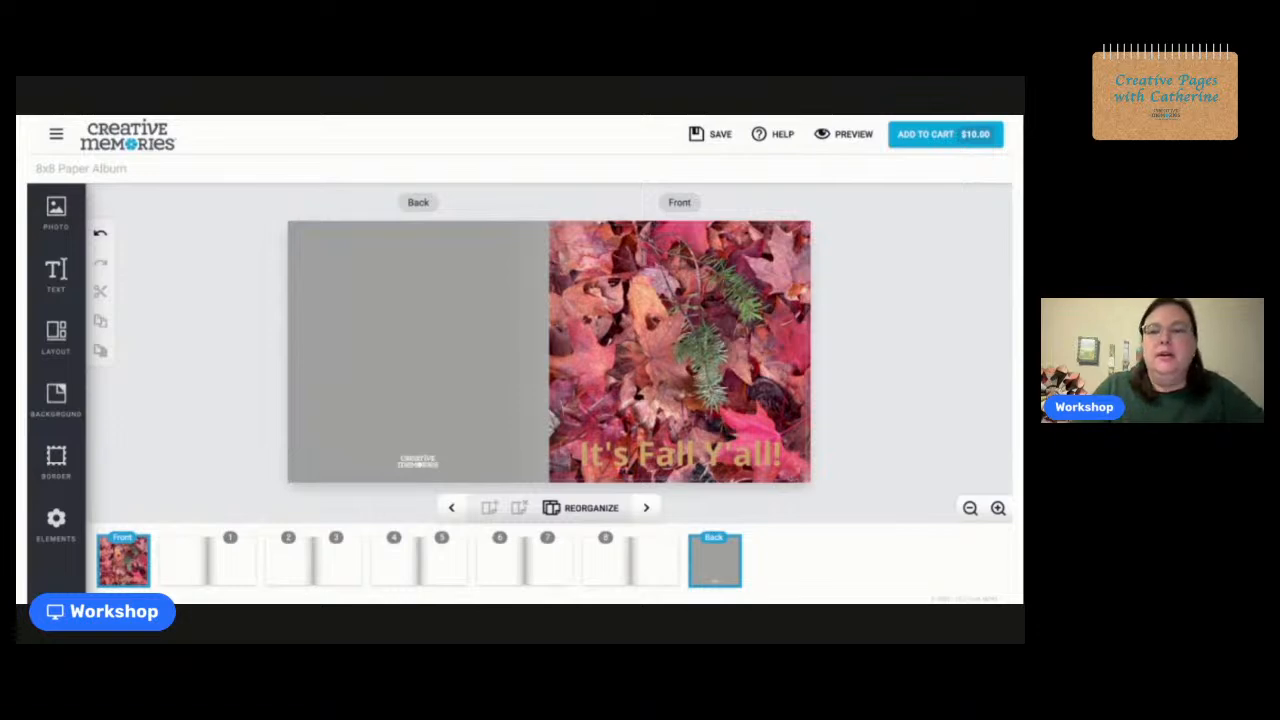
Place the wide photo of fallen red maple leaves on the back cover from the imported photos.
{"action": "left_click", "coordinate": [417, 357]}
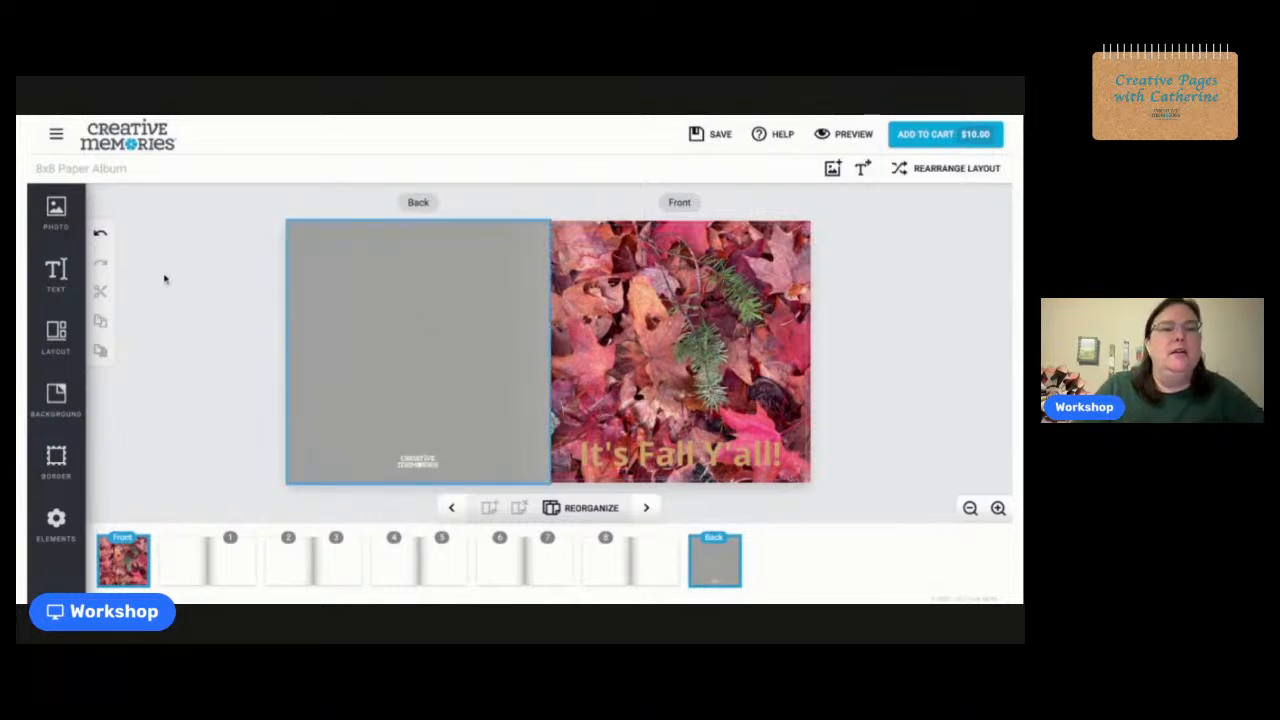
{"action": "left_click", "coordinate": [42, 220]}
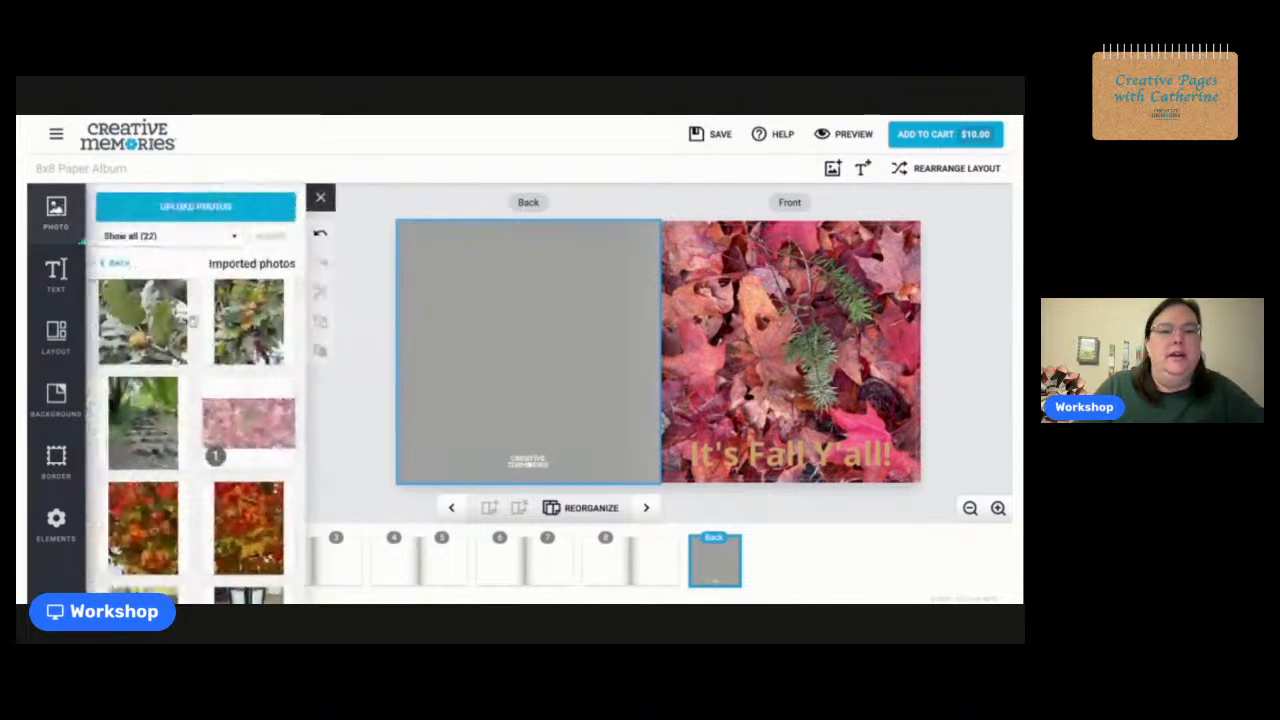
{"action": "left_click_drag", "start_coordinate": [244, 423], "coordinate": [541, 340]}
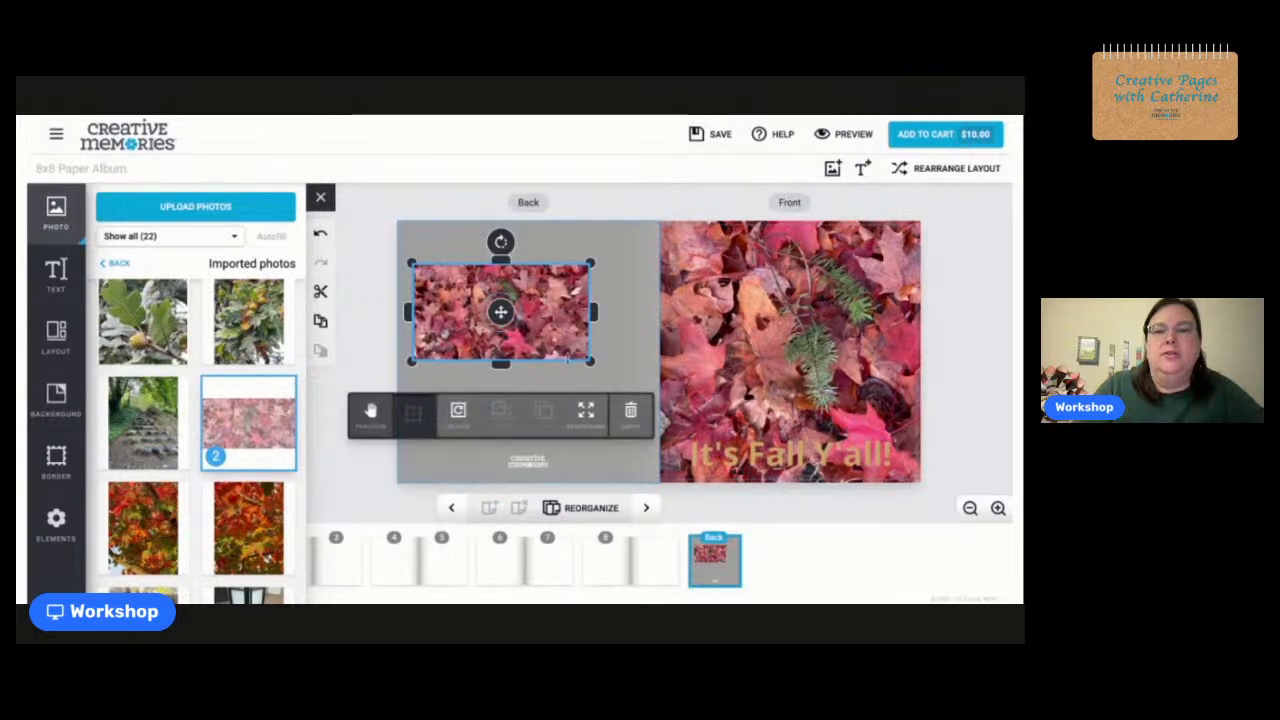
{"action": "left_click", "coordinate": [500, 365]}
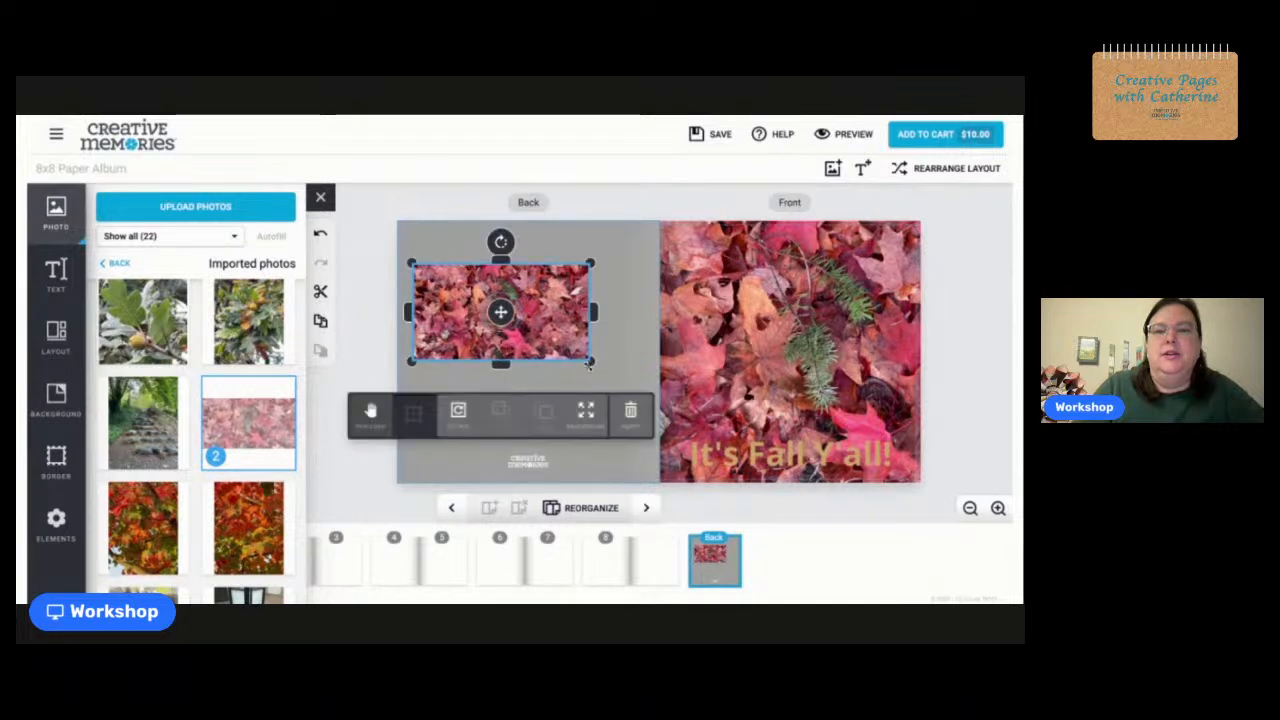
Enlarge the back cover's leaf photo frame to span most of the area above the logo, and adjust its width.
{"action": "left_click_drag", "start_coordinate": [590, 362], "coordinate": [643, 443]}
{"action": "left_click_drag", "start_coordinate": [592, 354], "coordinate": [509, 350]}
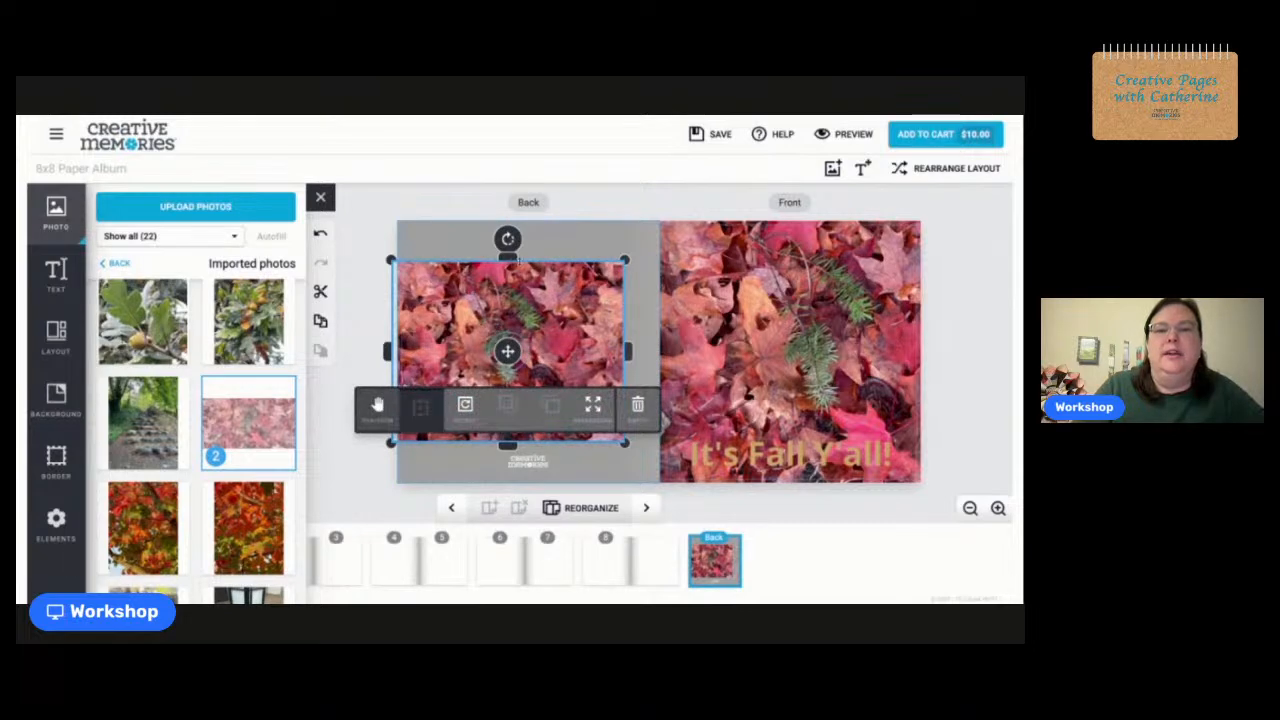
{"action": "left_click", "coordinate": [509, 262]}
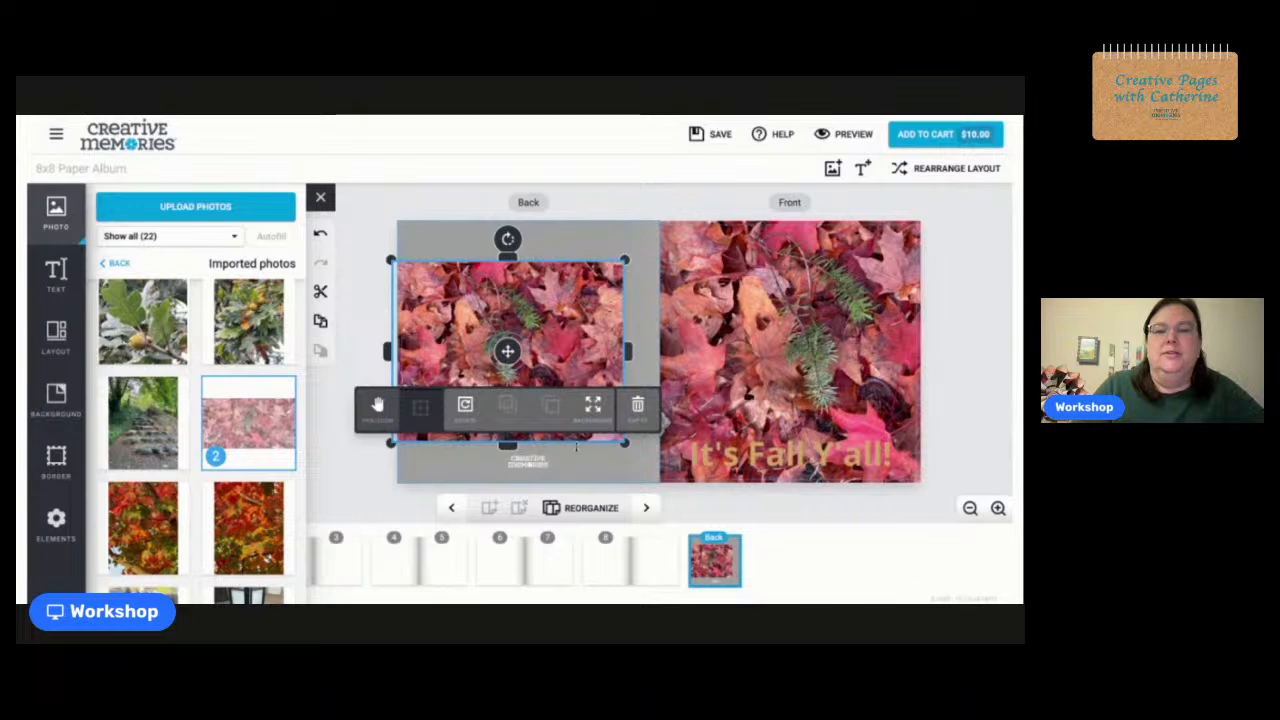
{"action": "mouse_move", "coordinate": [627, 350]}
{"action": "left_mouse_down"}
{"action": "mouse_move", "coordinate": [665, 350]}
{"action": "mouse_move", "coordinate": [530, 341]}
{"action": "mouse_move", "coordinate": [625, 350]}
{"action": "left_mouse_up"}
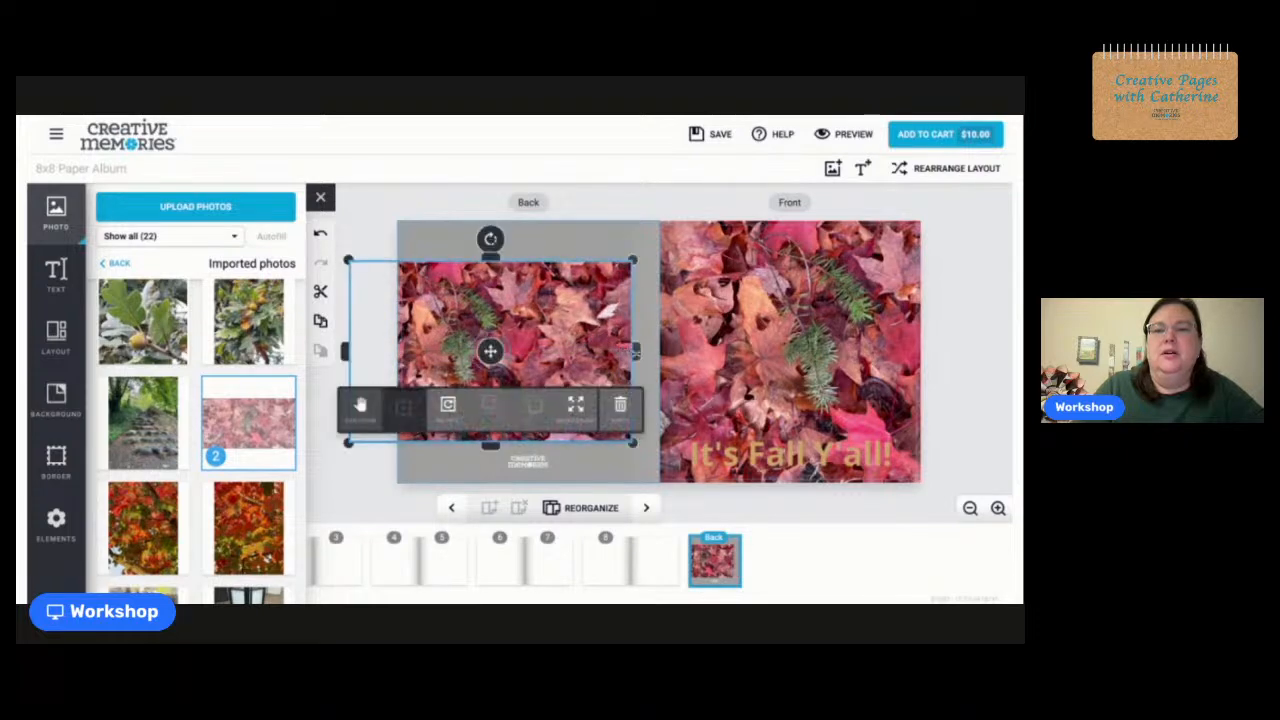
{"action": "left_click_drag", "start_coordinate": [633, 353], "coordinate": [620, 347]}
{"action": "left_click", "coordinate": [618, 347]}
{"action": "mouse_move", "coordinate": [597, 305]}
{"action": "left_mouse_down"}
{"action": "mouse_move", "coordinate": [613, 259]}
{"action": "mouse_move", "coordinate": [600, 306]}
{"action": "left_mouse_up"}
Stretch the leaf photo's frame past the back cover's upper and lower edges and shift it slightly left.
{"action": "left_click_drag", "start_coordinate": [642, 262], "coordinate": [665, 215]}
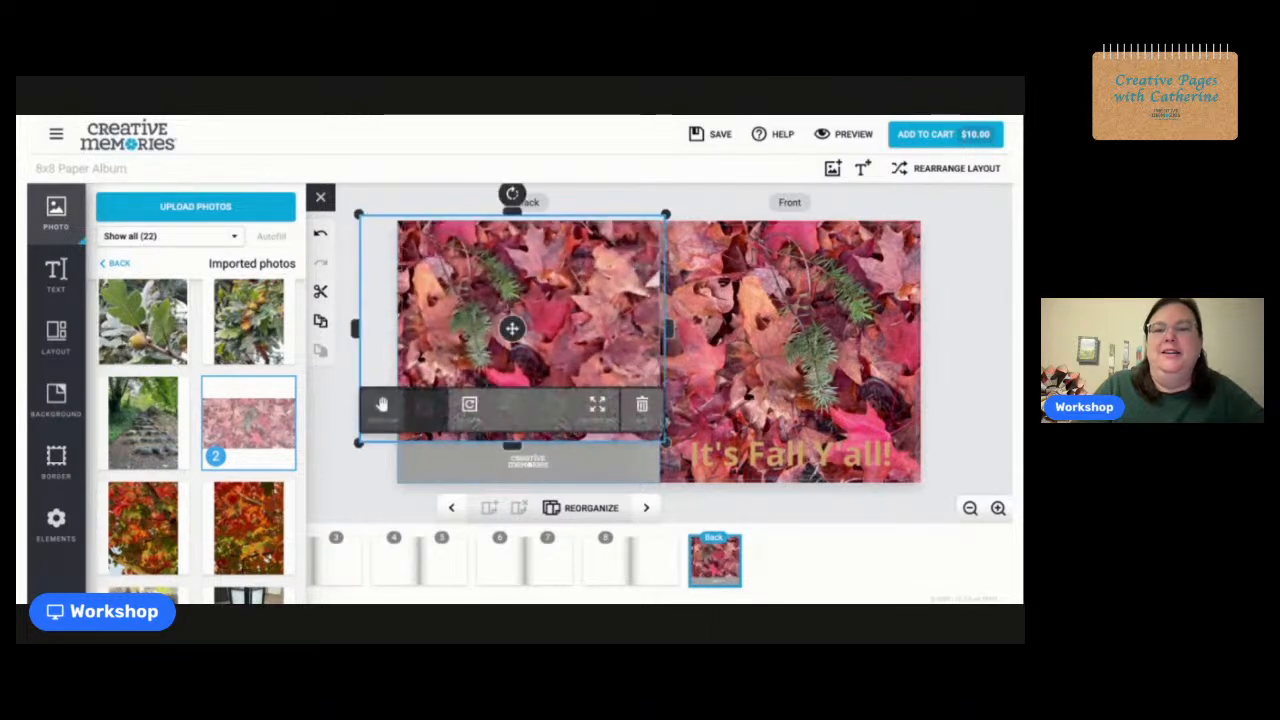
{"action": "left_click_drag", "start_coordinate": [665, 442], "coordinate": [664, 443]}
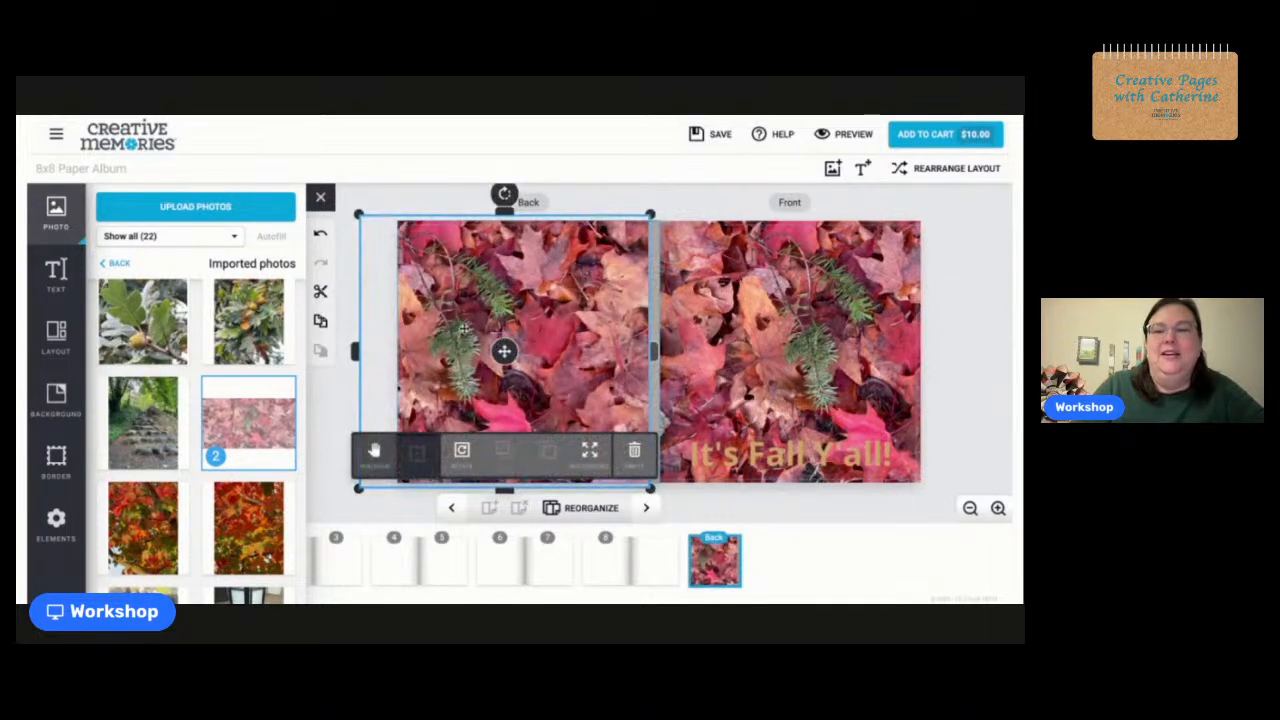
{"action": "mouse_move", "coordinate": [469, 325]}
{"action": "left_mouse_down"}
{"action": "mouse_move", "coordinate": [425, 330]}
{"action": "mouse_move", "coordinate": [414, 357]}
{"action": "mouse_move", "coordinate": [446, 331]}
{"action": "left_mouse_up"}
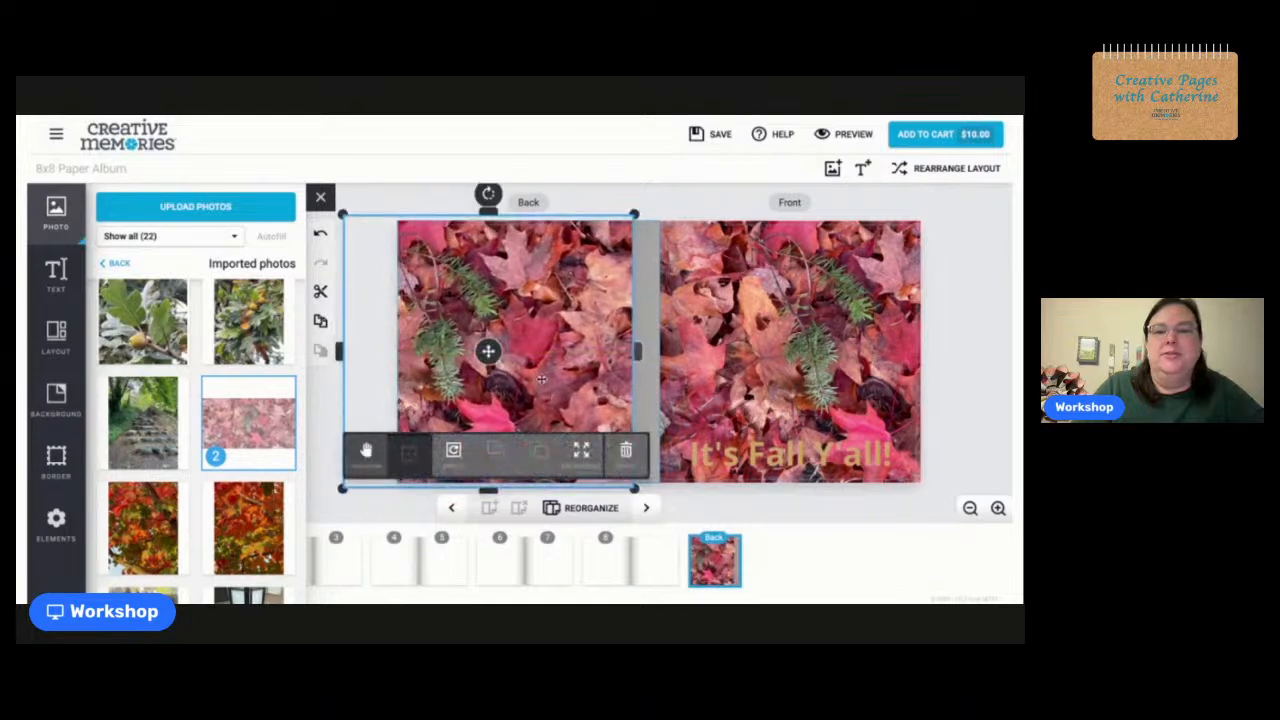
Empty the back cover's photo frame and fill it with the imported photo of a single orange maple leaf on pavement.
{"action": "left_click", "coordinate": [625, 450]}
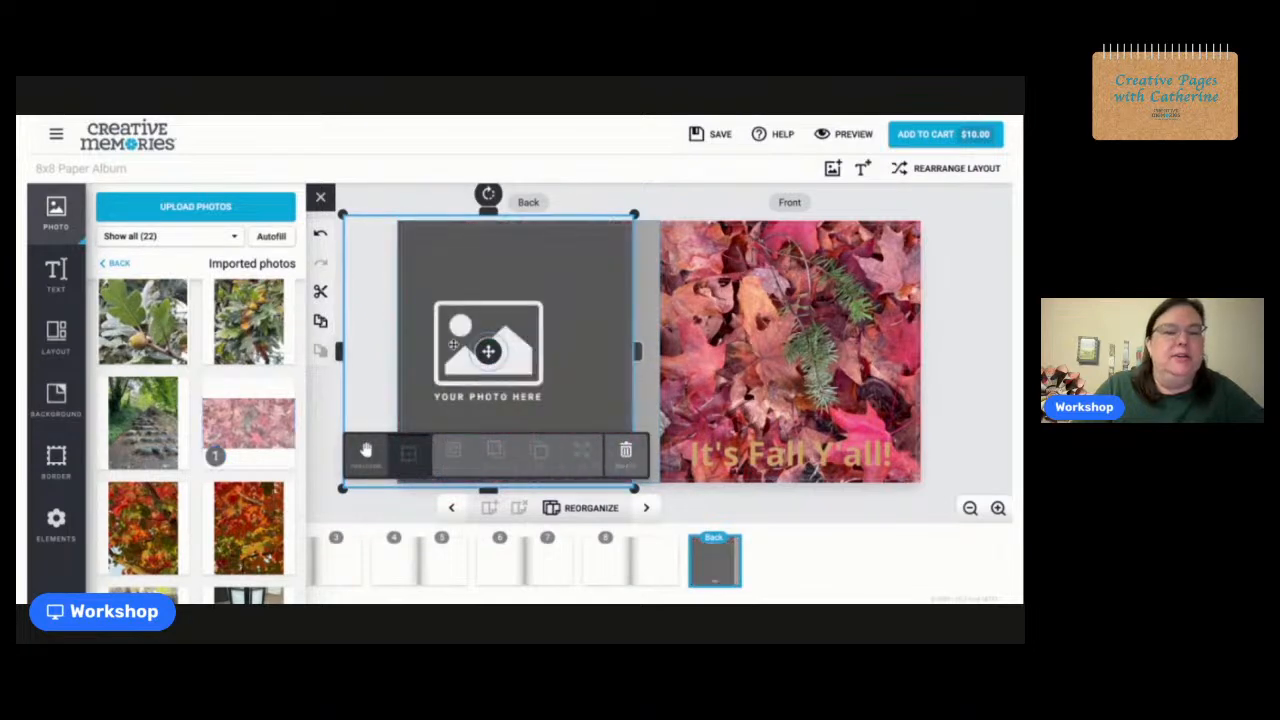
{"action": "scroll", "coordinate": [226, 422], "scroll_direction": "down", "scroll_amount": 5}
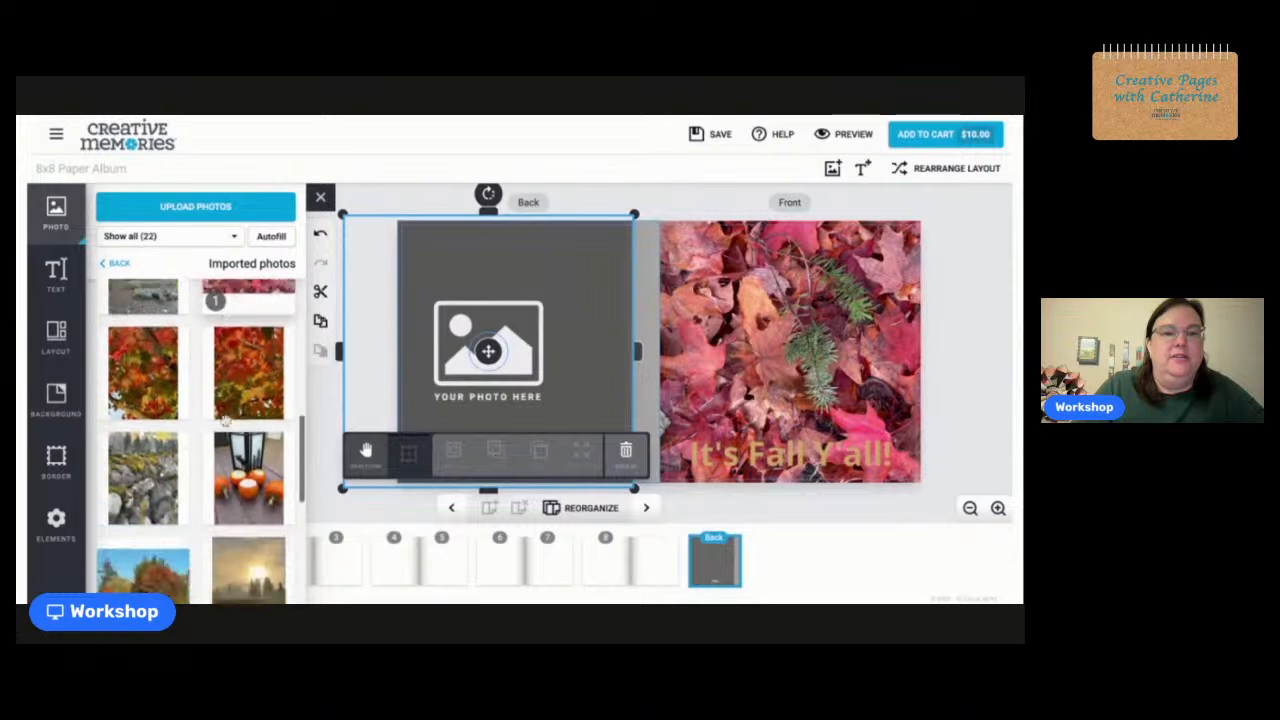
{"action": "scroll", "coordinate": [226, 422], "scroll_direction": "down", "scroll_amount": 5}
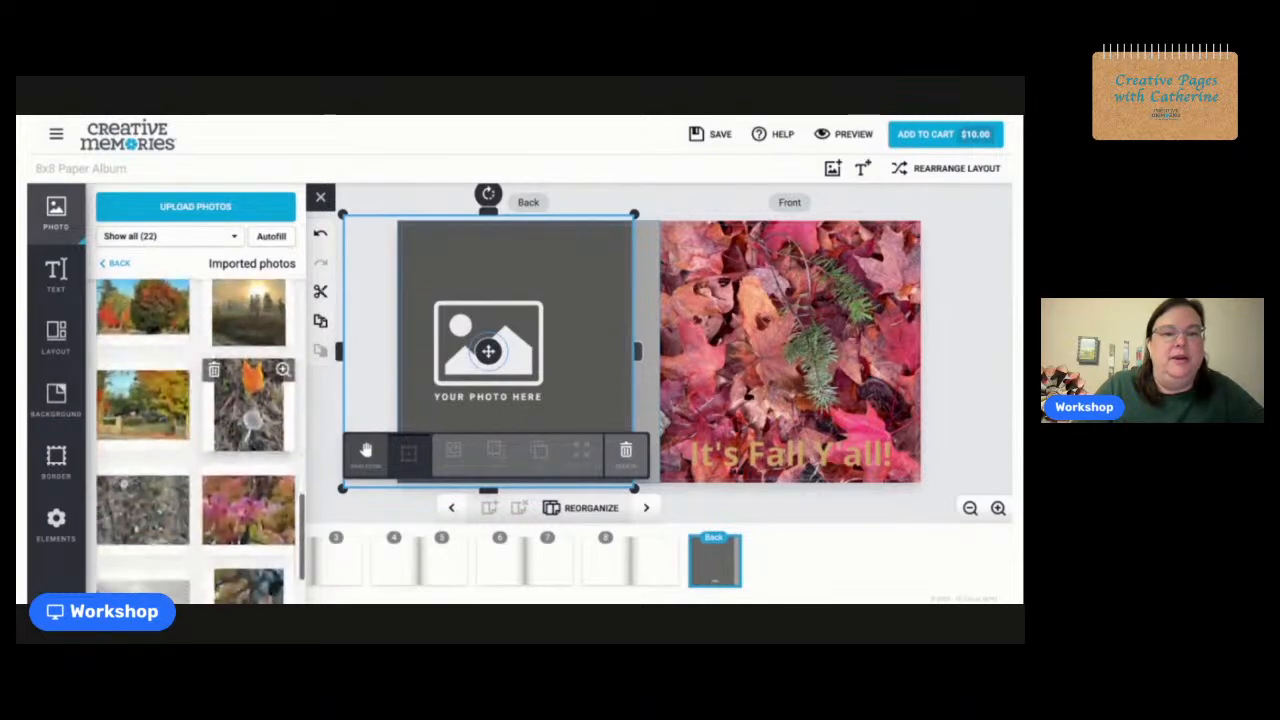
{"action": "scroll", "coordinate": [248, 440], "scroll_direction": "down", "scroll_amount": 10}
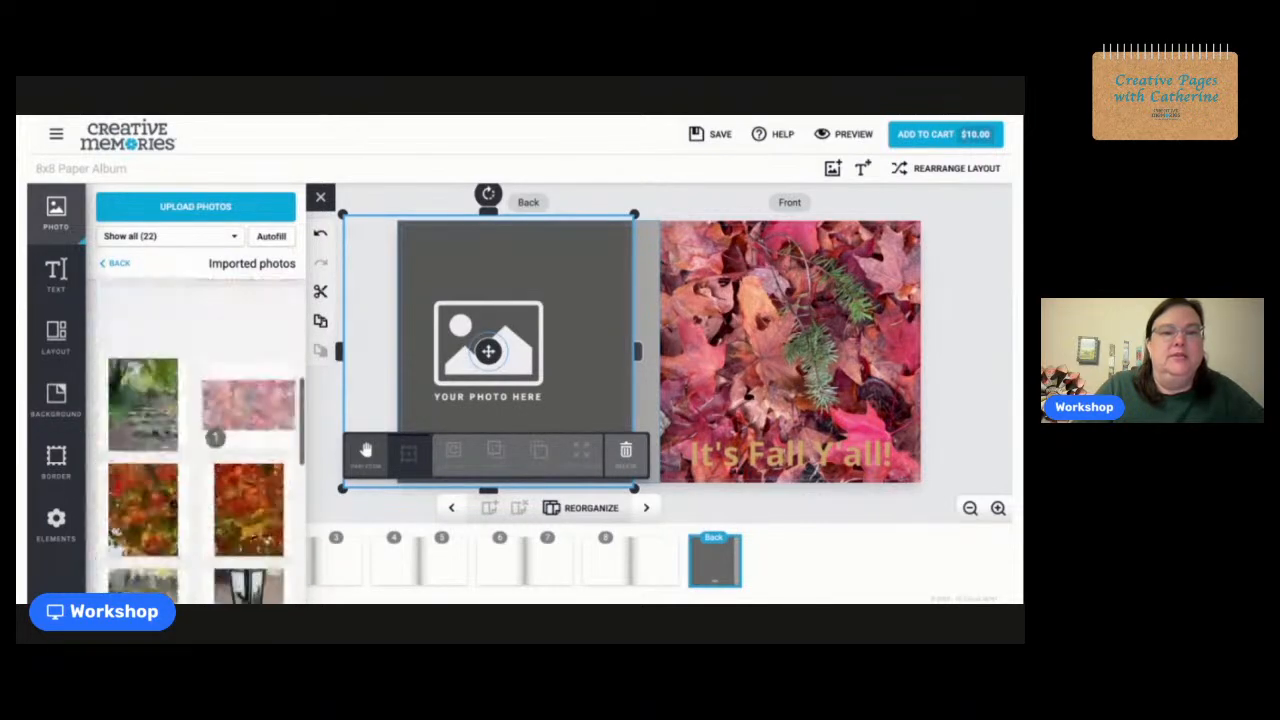
{"action": "scroll", "coordinate": [257, 347], "scroll_direction": "up", "scroll_amount": 5}
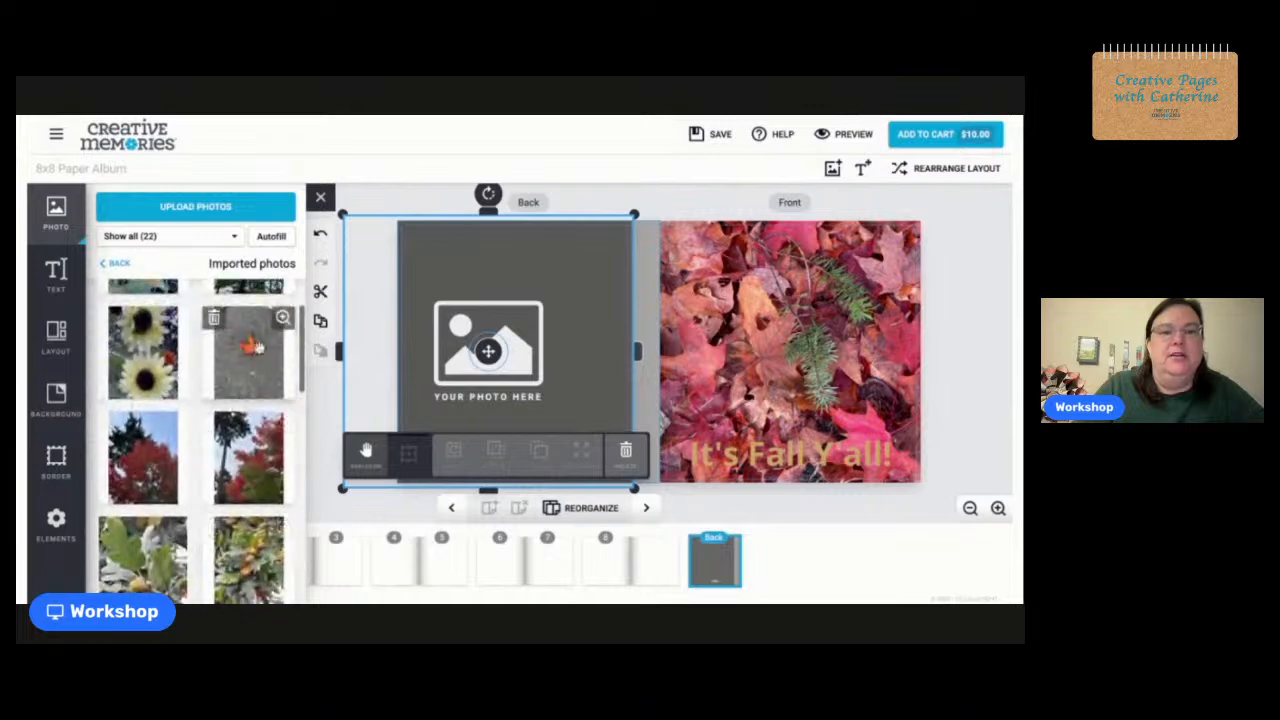
{"action": "left_click_drag", "start_coordinate": [257, 347], "coordinate": [463, 360]}
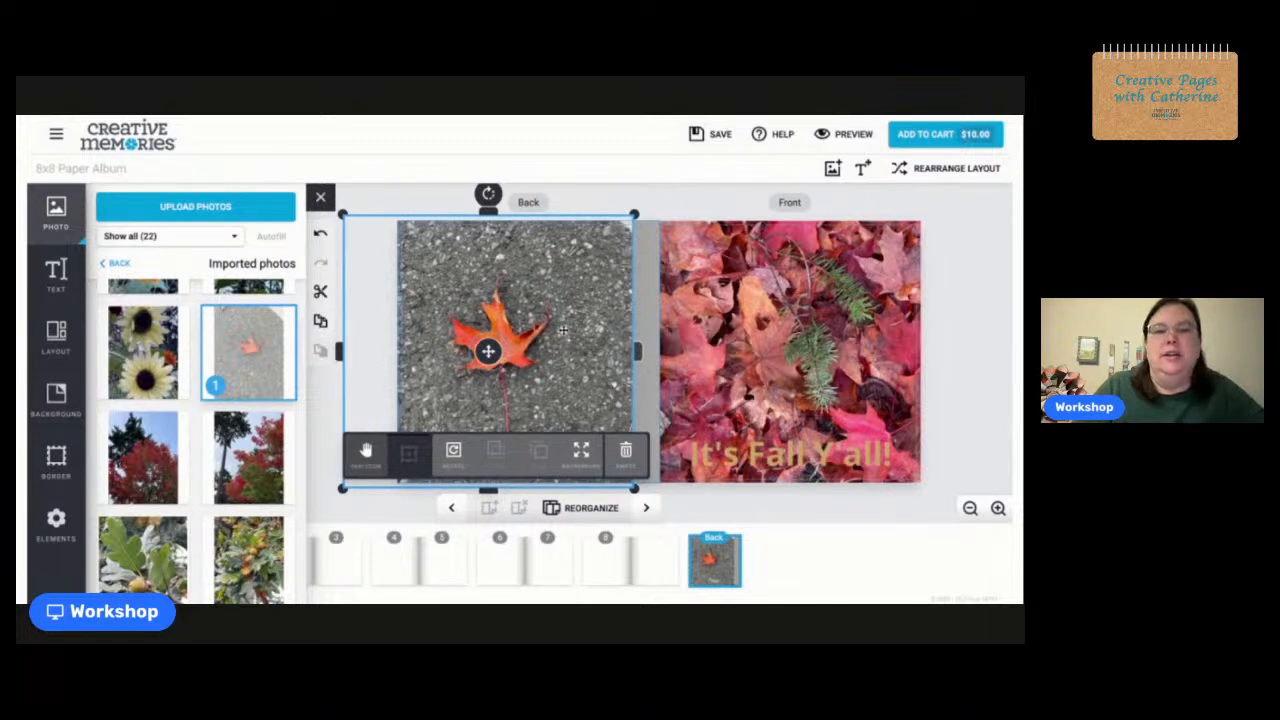
Fit the orange leaf photo's frame to the back cover's width above the logo, and pan the photo within it.
{"action": "left_click_drag", "start_coordinate": [633, 214], "coordinate": [614, 260]}
{"action": "left_click_drag", "start_coordinate": [478, 374], "coordinate": [513, 354]}
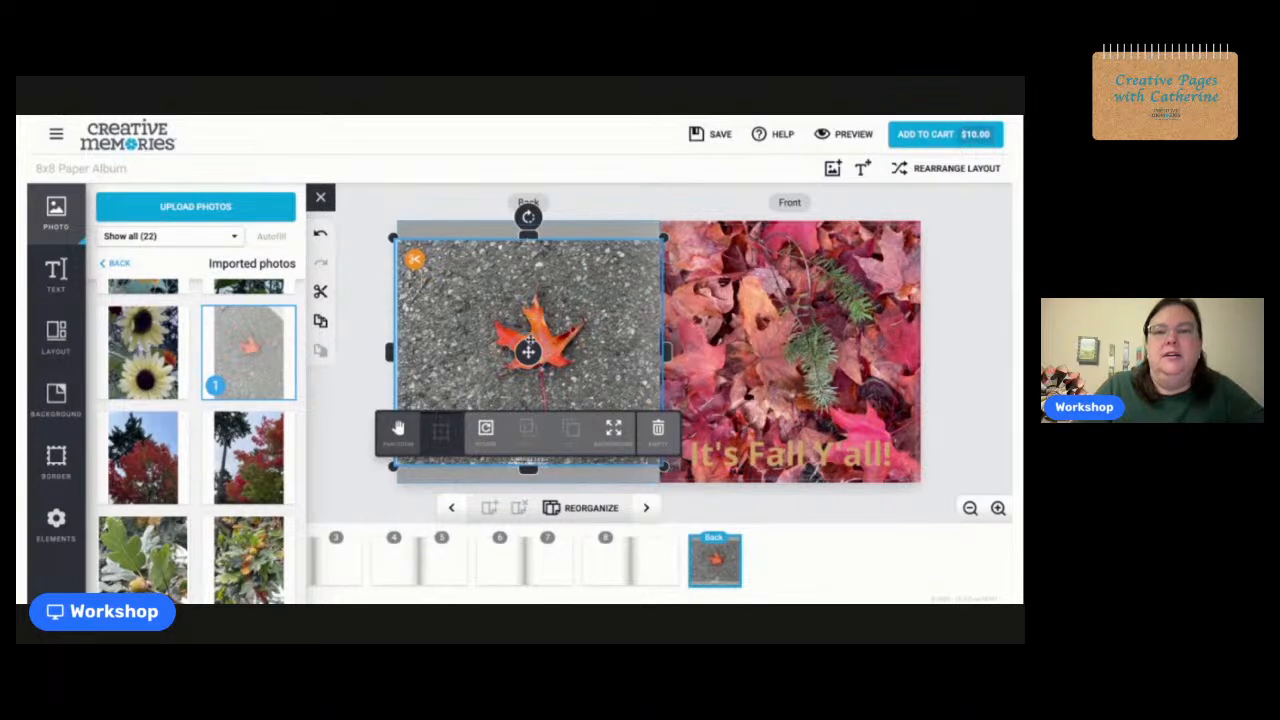
{"action": "left_click_drag", "start_coordinate": [528, 351], "coordinate": [528, 350]}
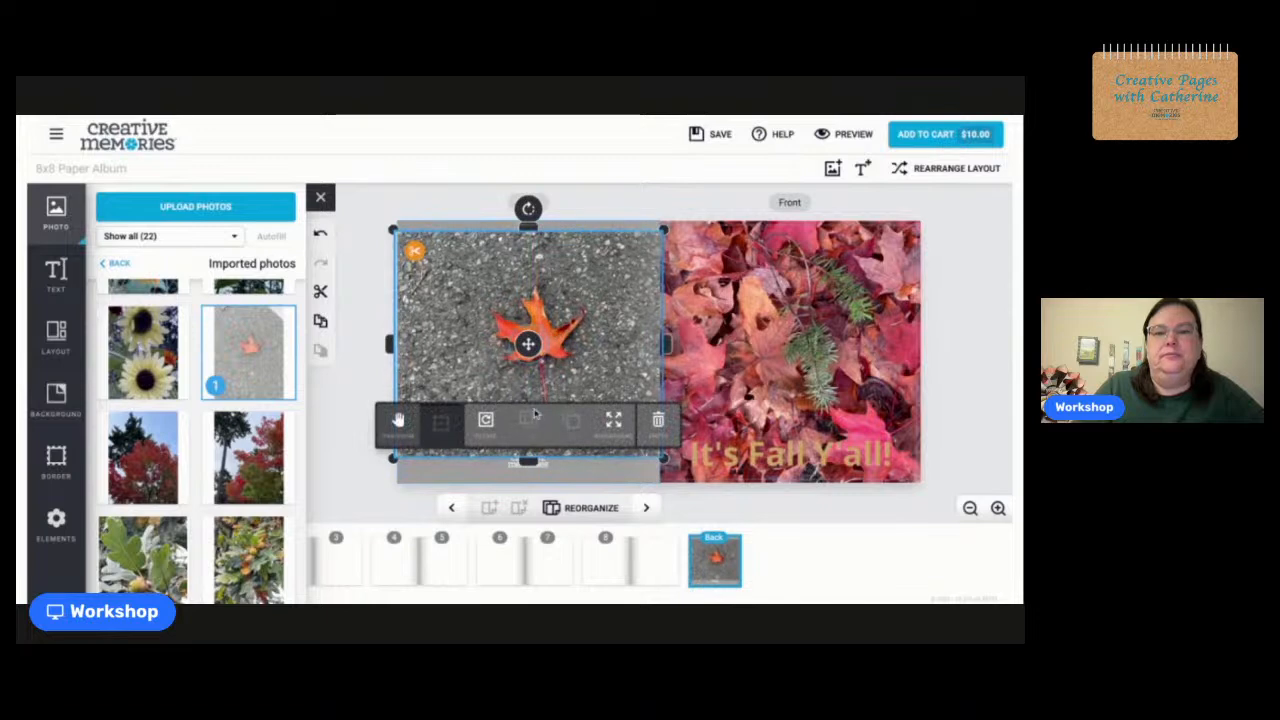
{"action": "left_click", "coordinate": [398, 421]}
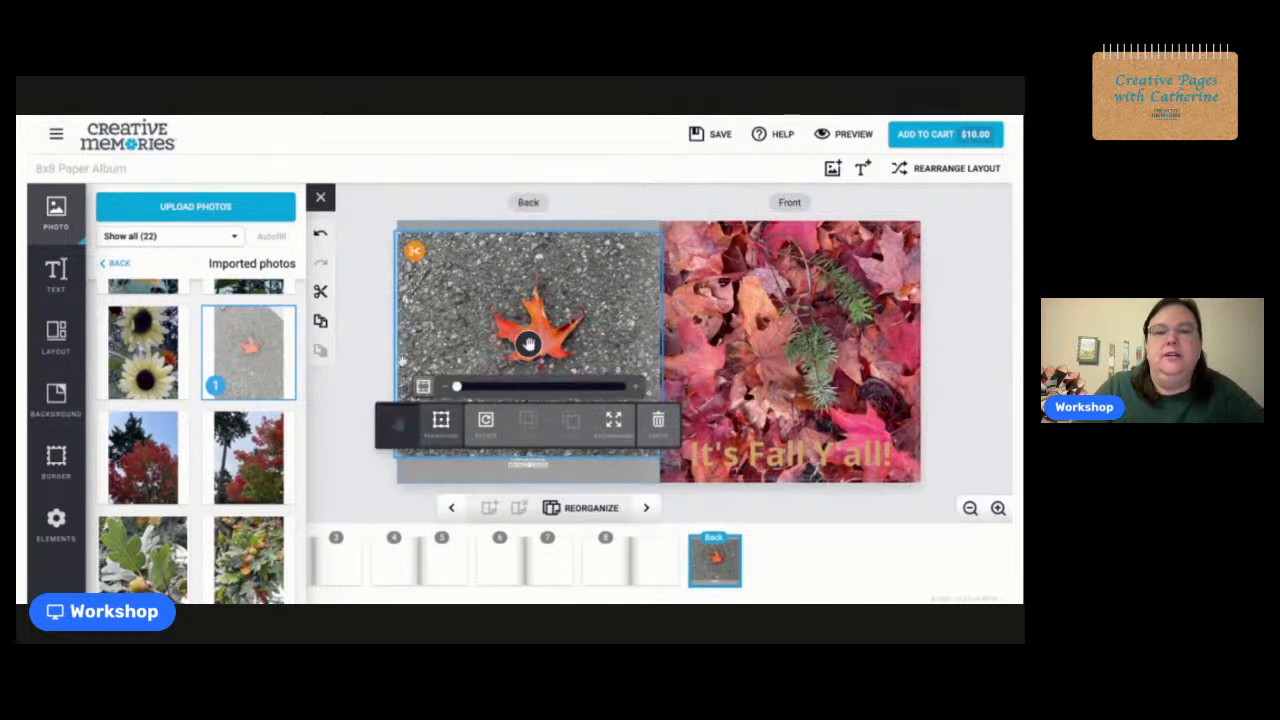
{"action": "mouse_move", "coordinate": [529, 345]}
{"action": "left_mouse_down"}
{"action": "mouse_move", "coordinate": [529, 321]}
{"action": "mouse_move", "coordinate": [529, 352]}
{"action": "left_mouse_up"}
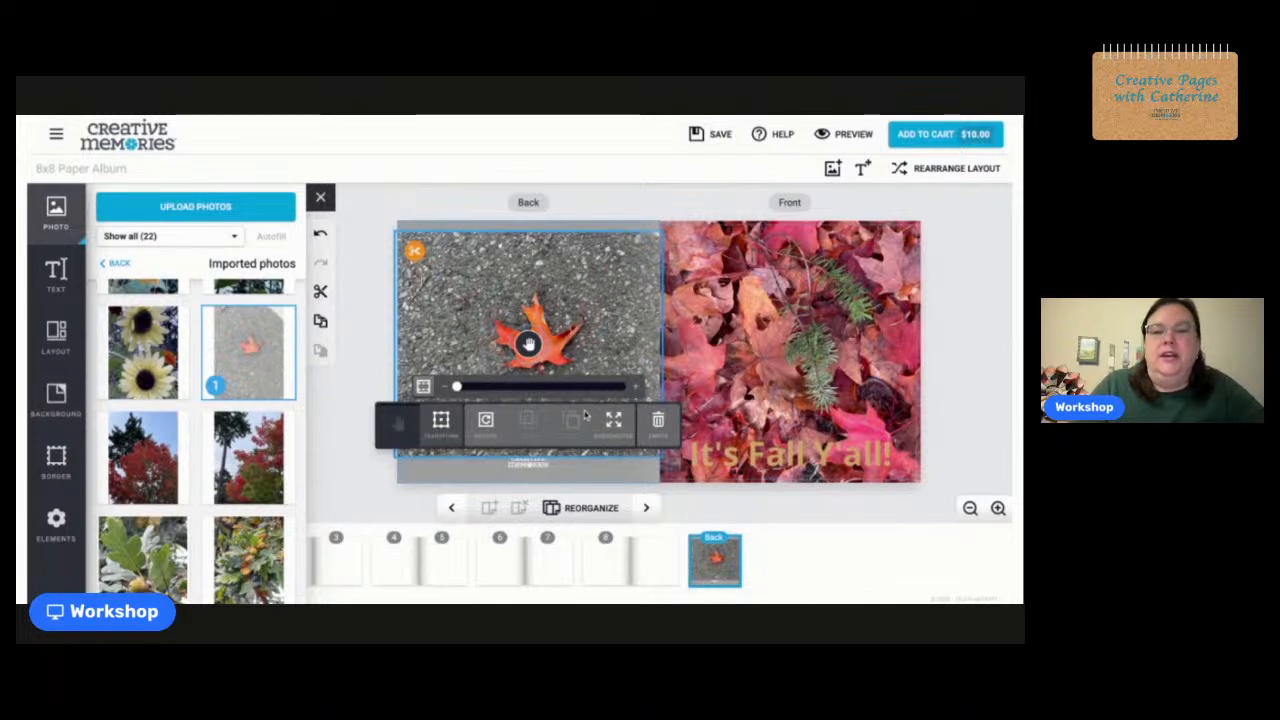
Make the orange leaf photo the back cover's background, enlarge it, and reposition it so the whole leaf sits centrally above the logo.
{"action": "left_click", "coordinate": [613, 419]}
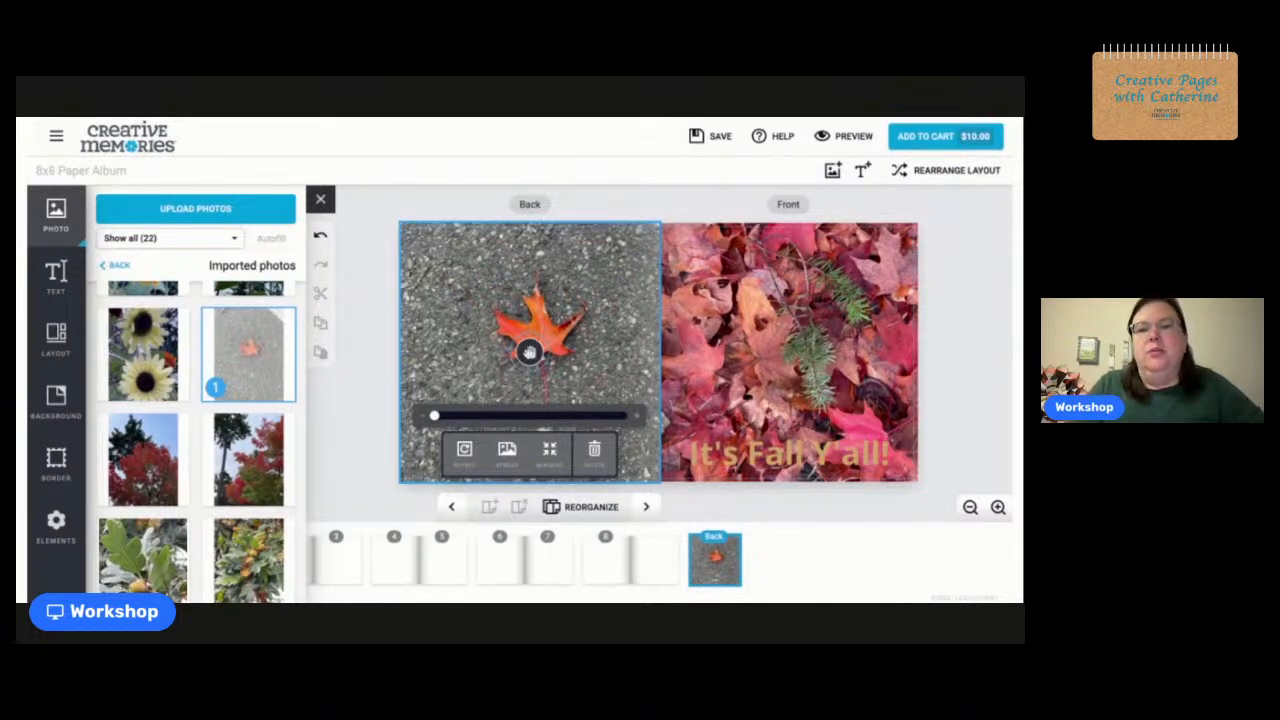
{"action": "left_click_drag", "start_coordinate": [434, 416], "coordinate": [503, 416]}
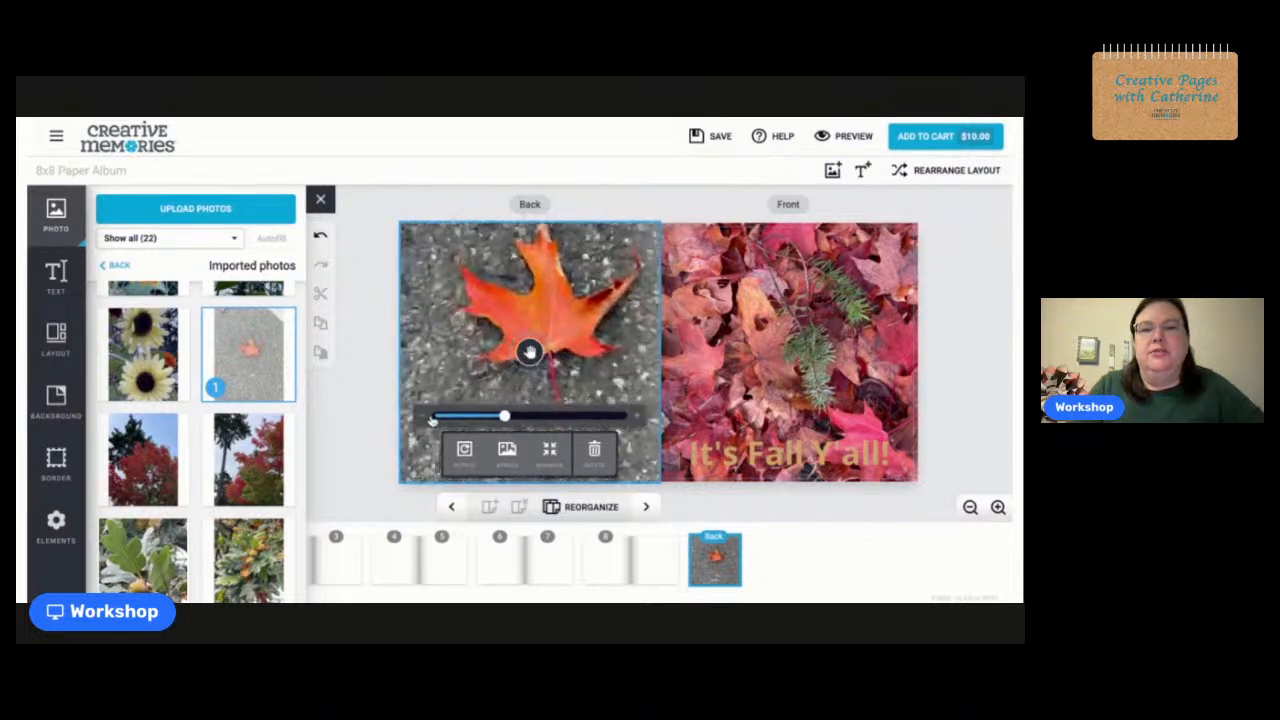
{"action": "mouse_move", "coordinate": [529, 348]}
{"action": "left_mouse_down"}
{"action": "mouse_move", "coordinate": [538, 360]}
{"action": "mouse_move", "coordinate": [500, 362]}
{"action": "mouse_move", "coordinate": [529, 378]}
{"action": "mouse_move", "coordinate": [540, 362]}
{"action": "mouse_move", "coordinate": [529, 350]}
{"action": "left_mouse_up"}
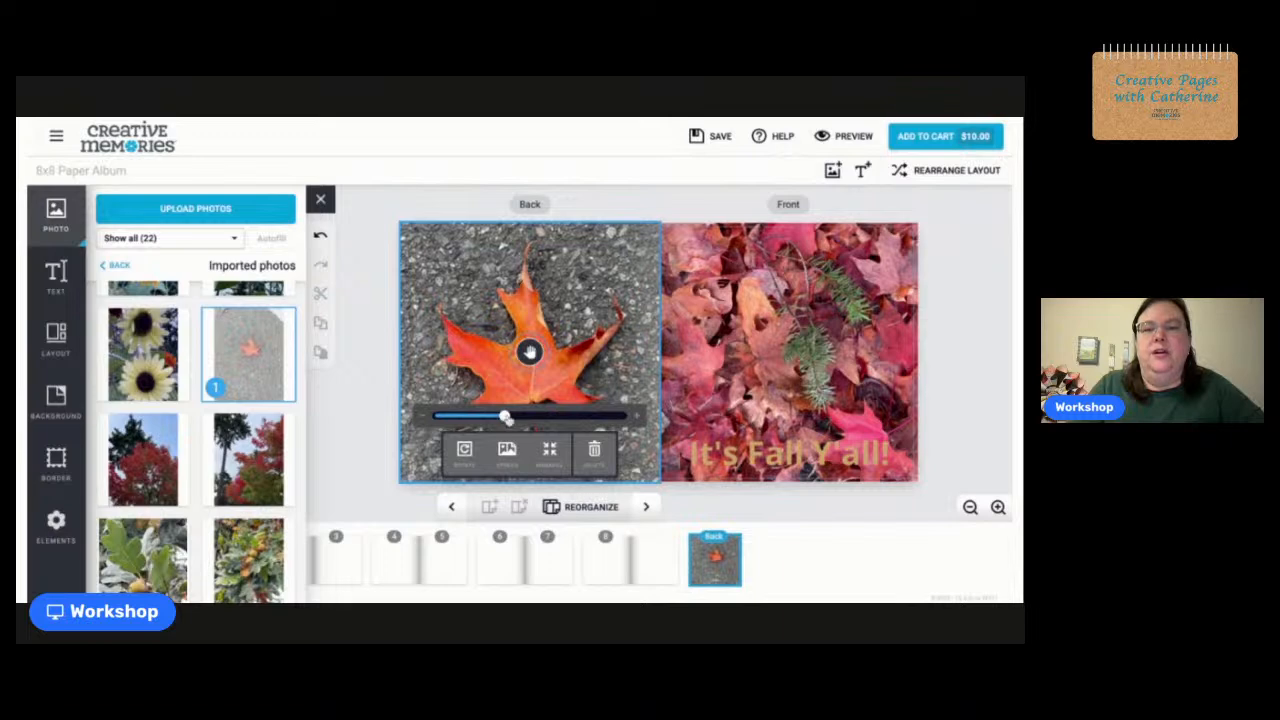
{"action": "left_click", "coordinate": [985, 327]}
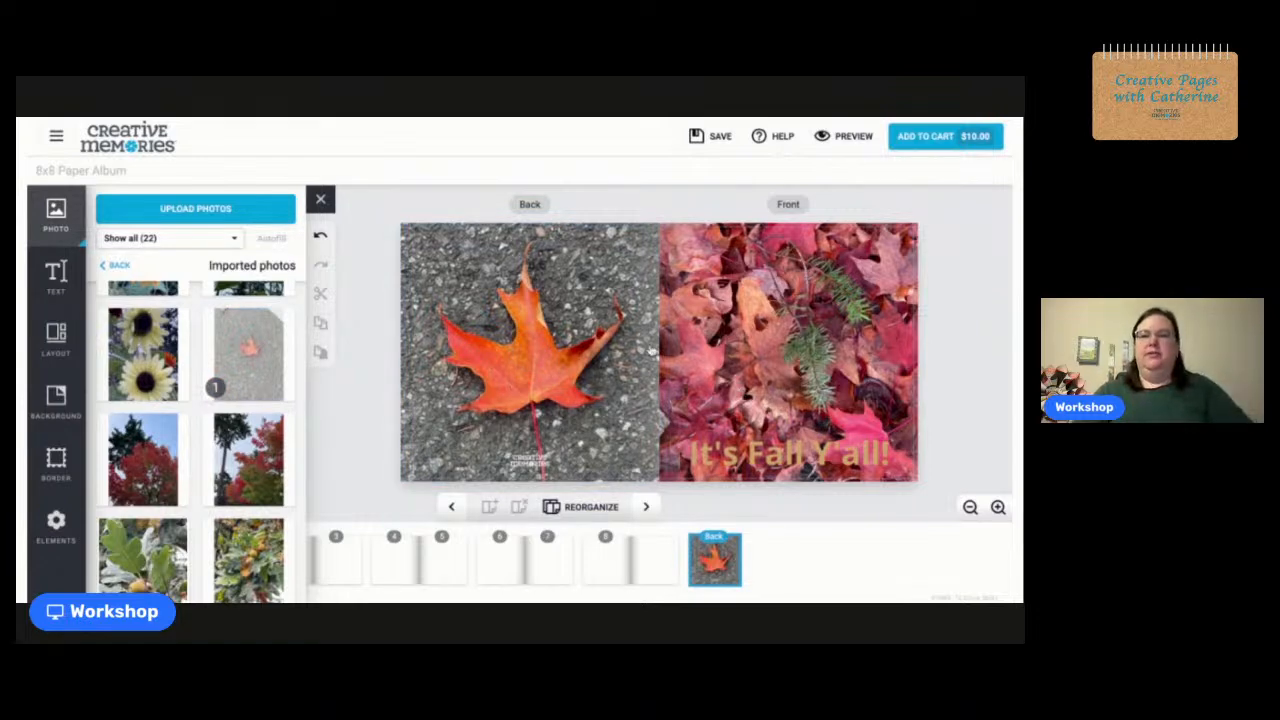
Go to the spread containing Page 1 and select the blank page facing it.
{"action": "left_click", "coordinate": [343, 568]}
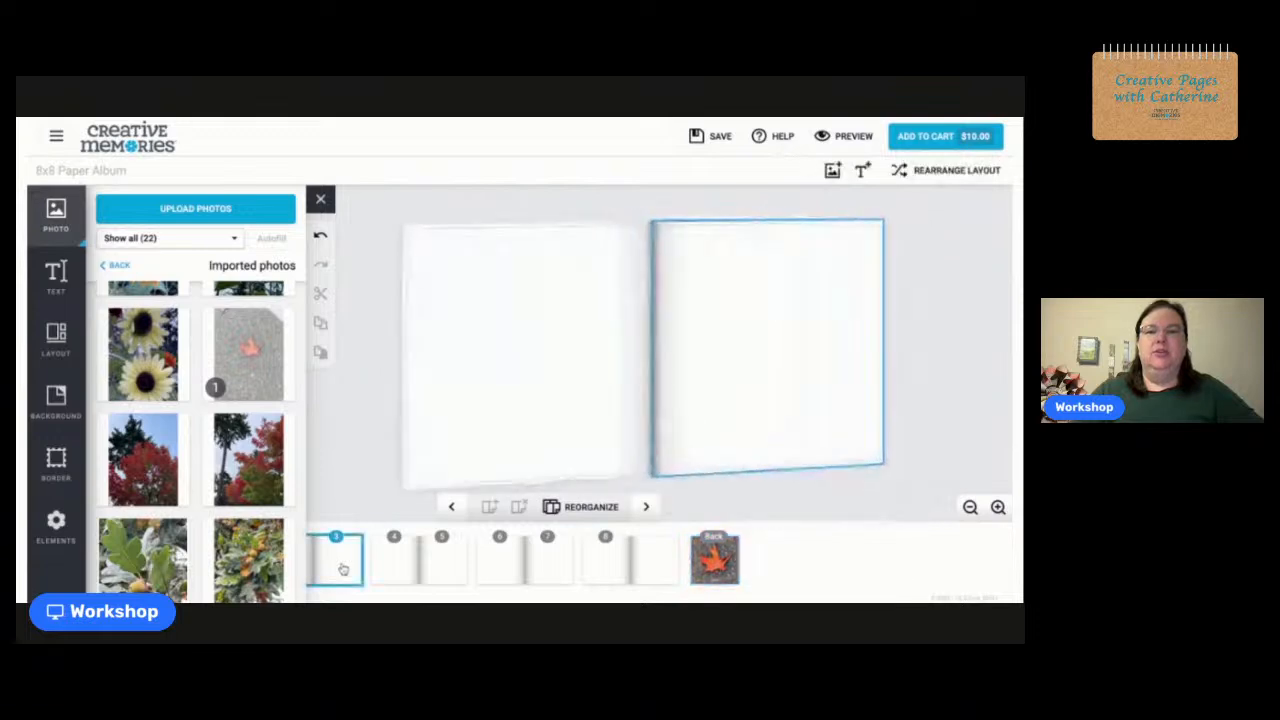
{"action": "left_click", "coordinate": [451, 506]}
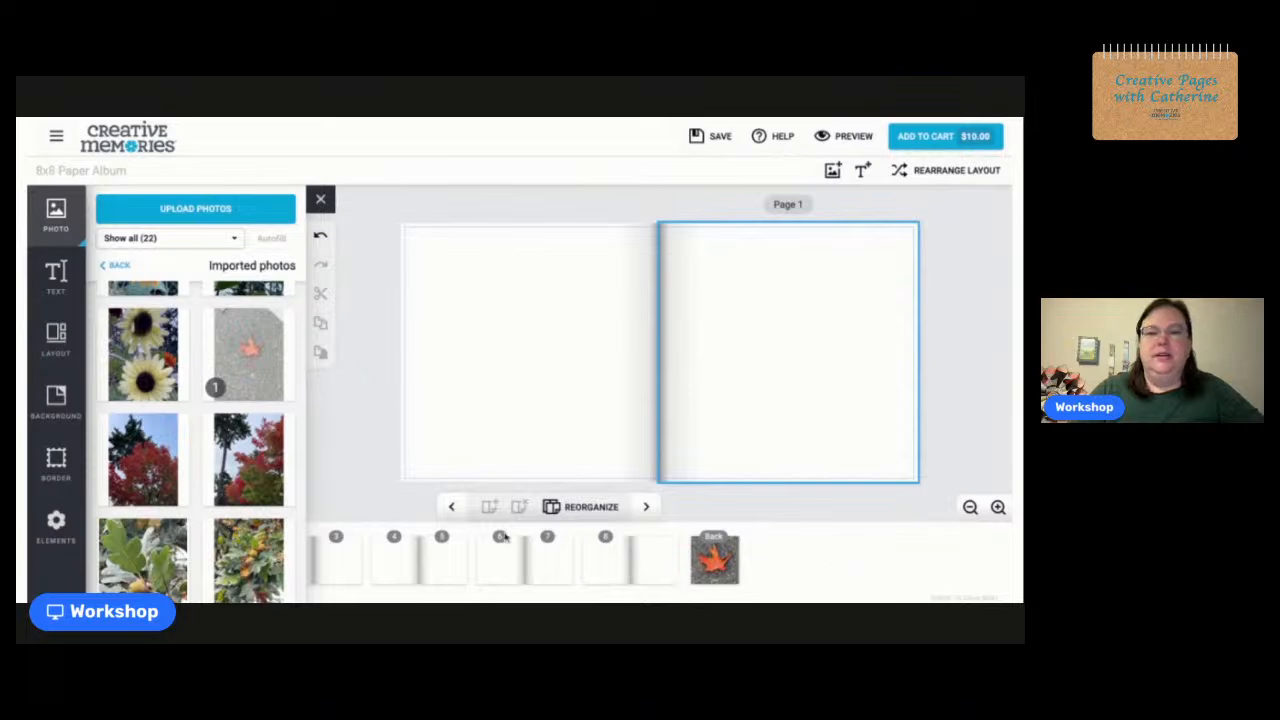
{"action": "left_click", "coordinate": [451, 506]}
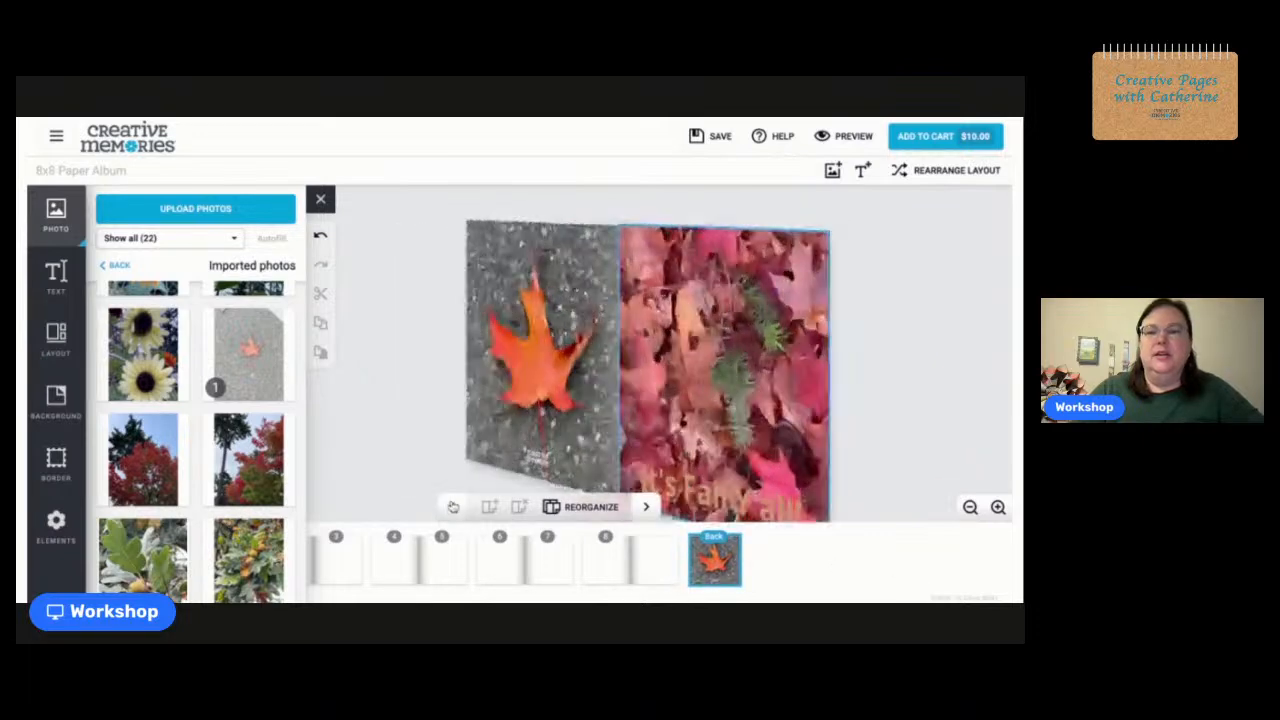
{"action": "left_click", "coordinate": [646, 507]}
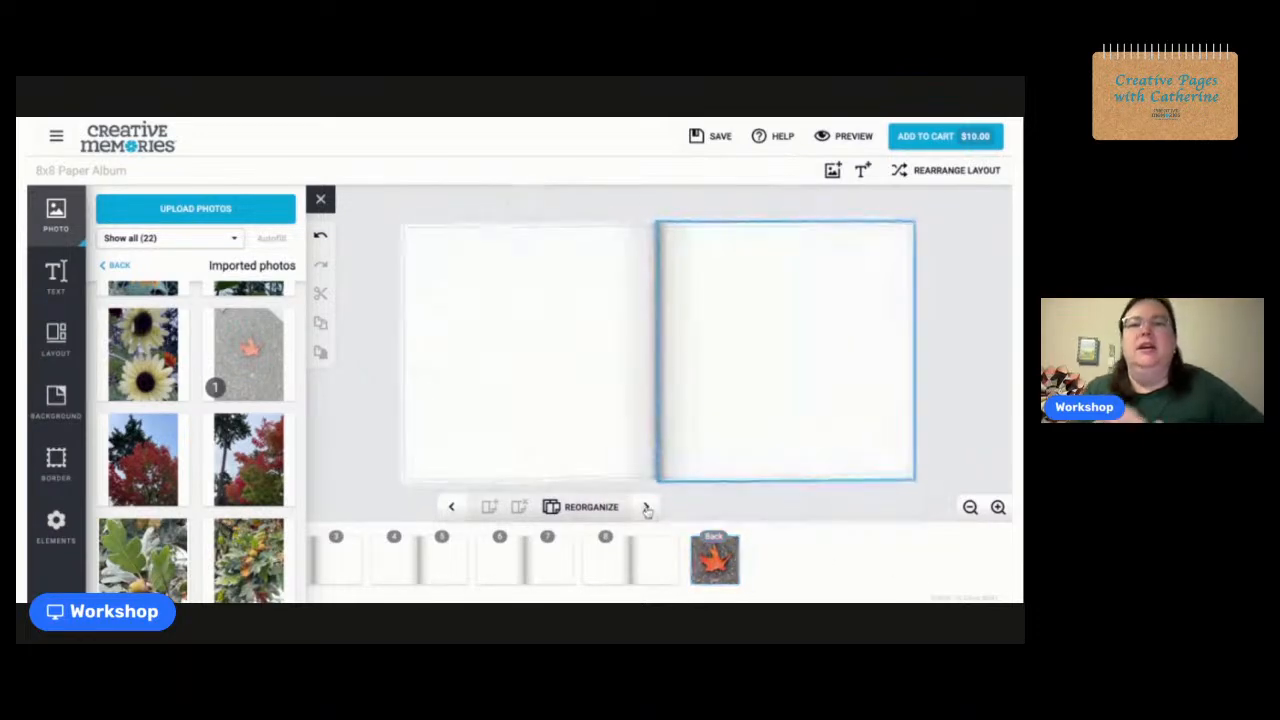
{"action": "left_click", "coordinate": [534, 367]}
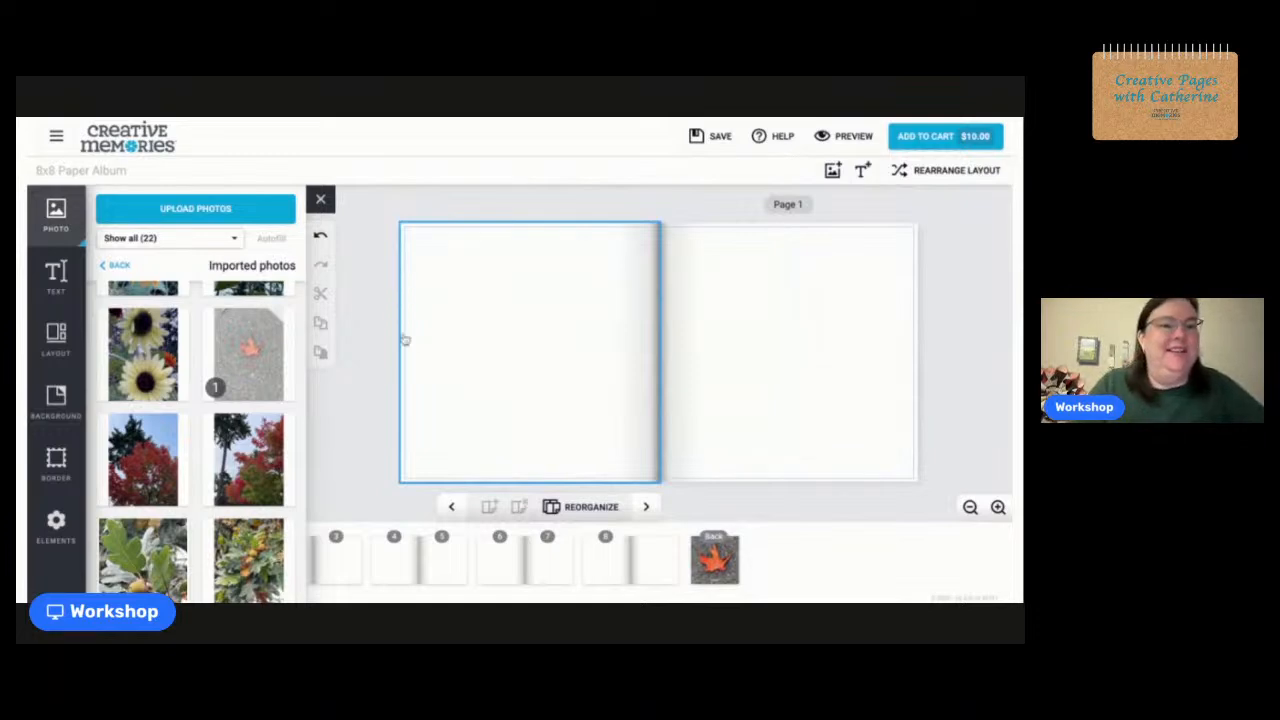
Browse the Autumn Harvest backgrounds and the other background collections for designs suited to the first spread.
{"action": "left_click", "coordinate": [55, 400]}
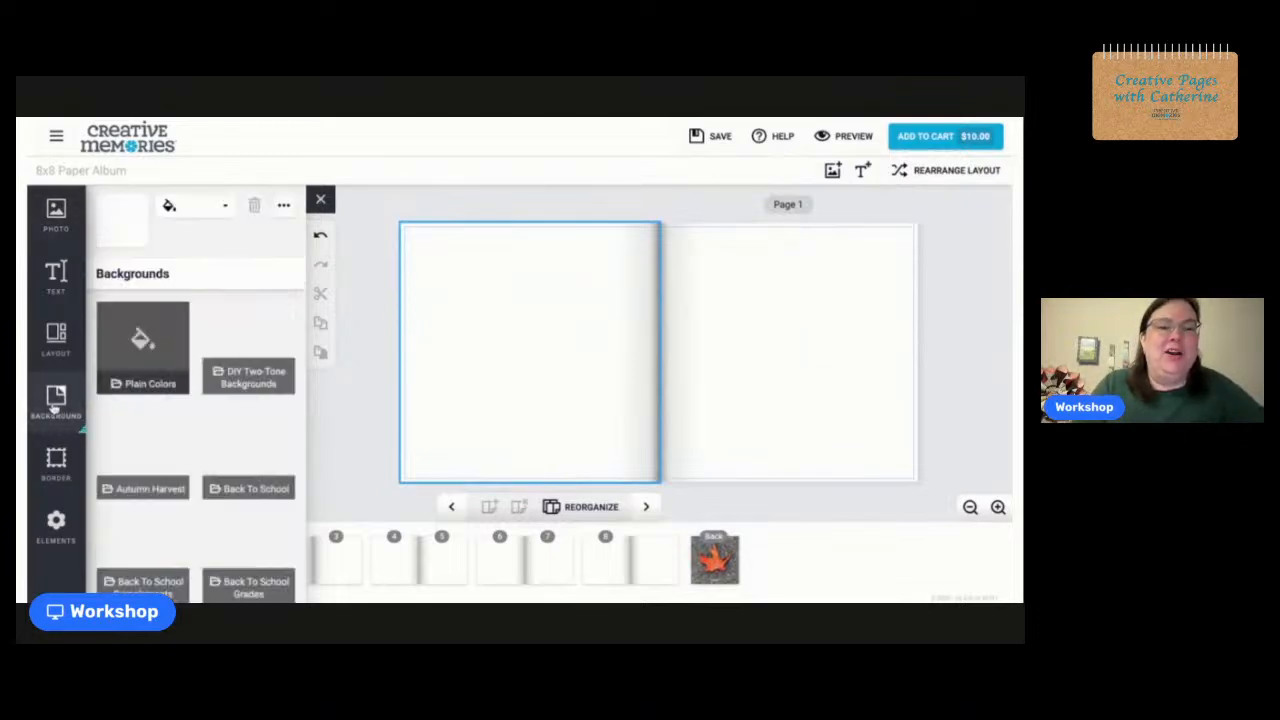
{"action": "left_click", "coordinate": [142, 490]}
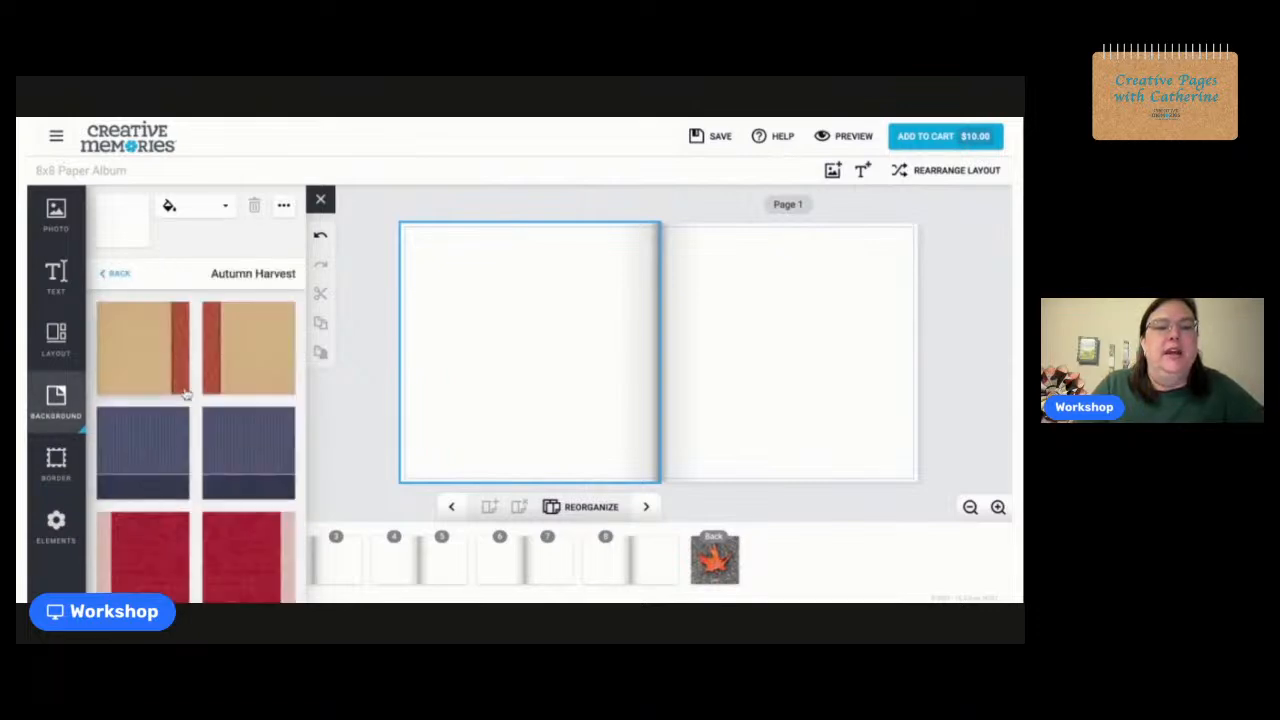
{"action": "scroll", "coordinate": [194, 438], "scroll_direction": "down", "scroll_amount": 3}
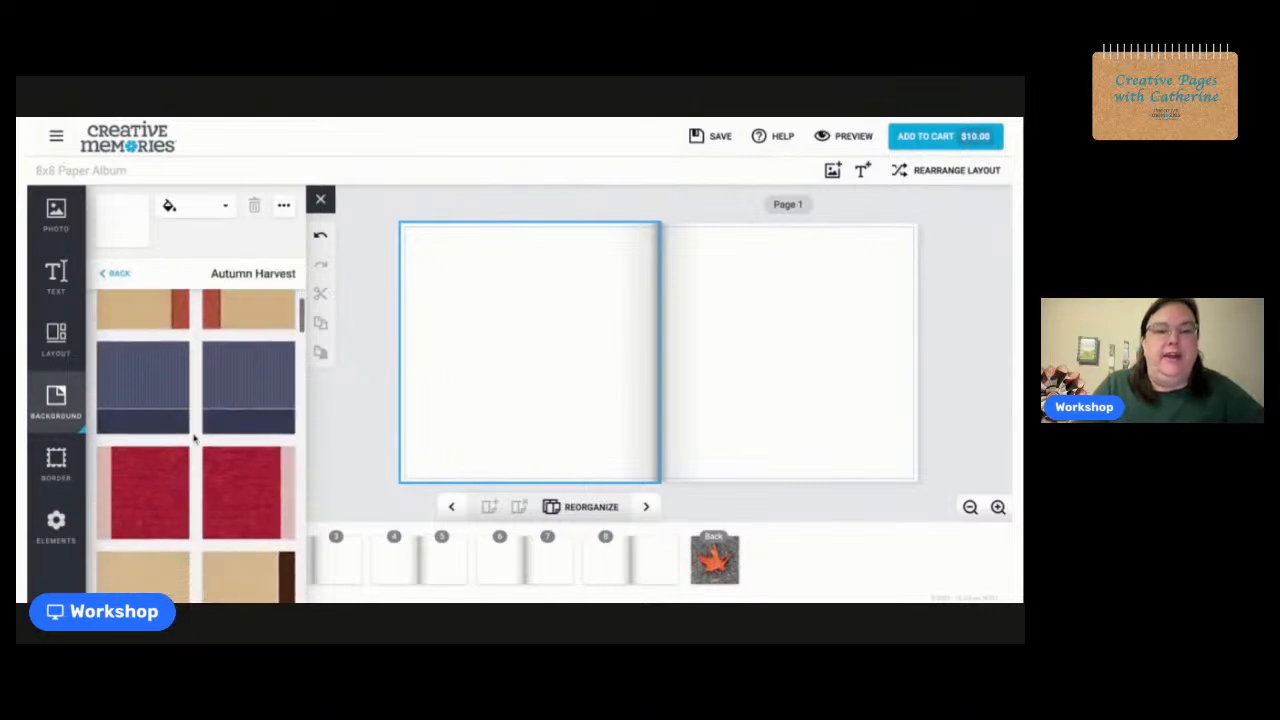
{"action": "scroll", "coordinate": [194, 438], "scroll_direction": "down", "scroll_amount": 3}
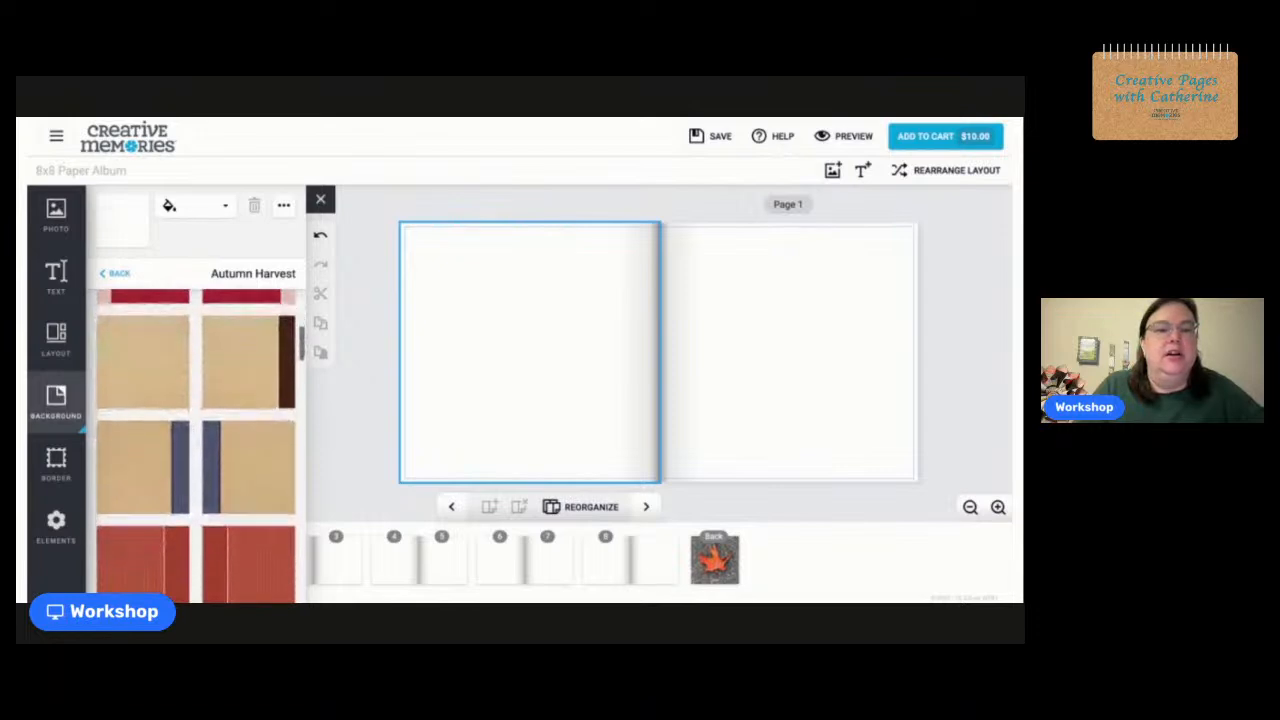
{"action": "scroll", "coordinate": [196, 445], "scroll_direction": "down", "scroll_amount": 4}
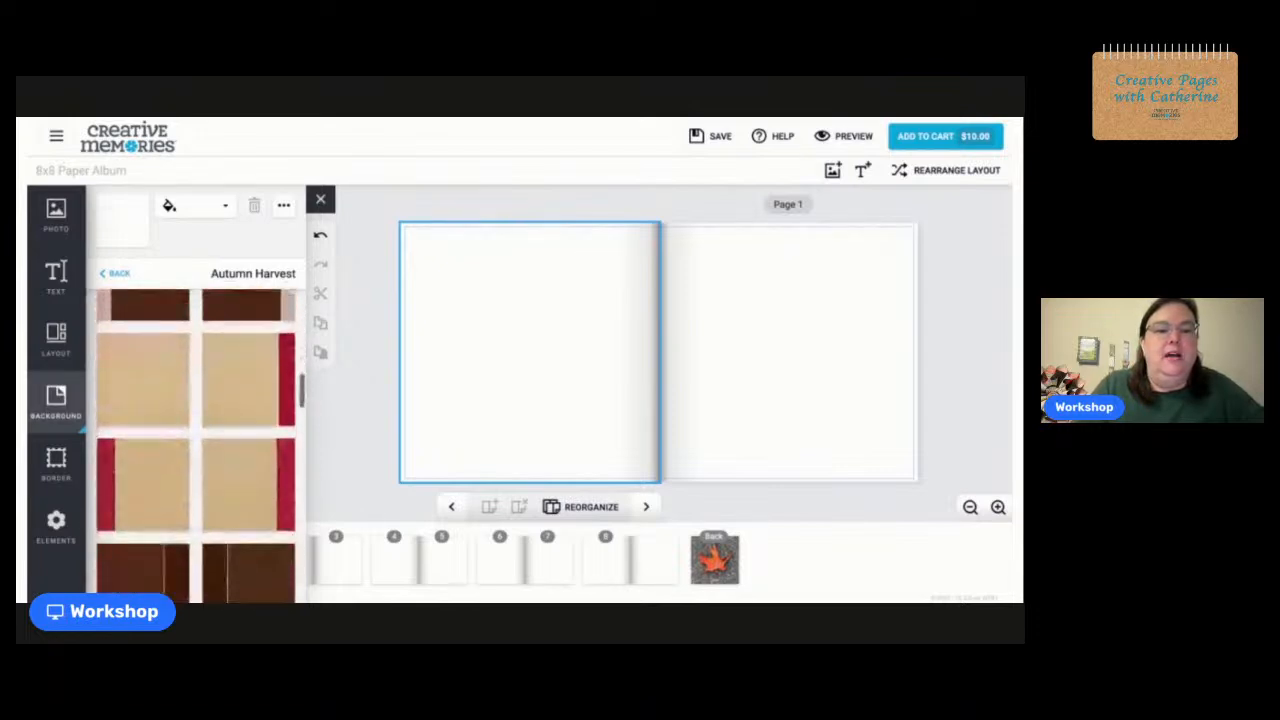
{"action": "scroll", "coordinate": [196, 445], "scroll_direction": "down", "scroll_amount": 5}
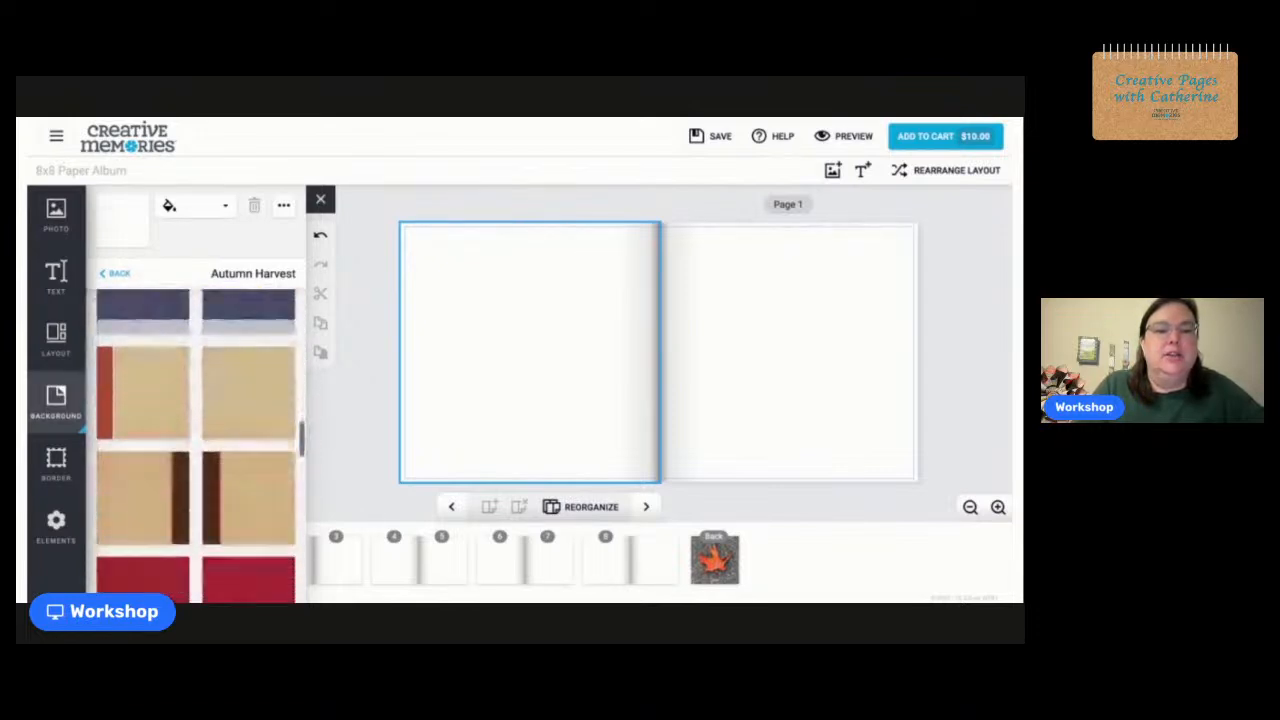
{"action": "scroll", "coordinate": [196, 445], "scroll_direction": "up", "scroll_amount": 4}
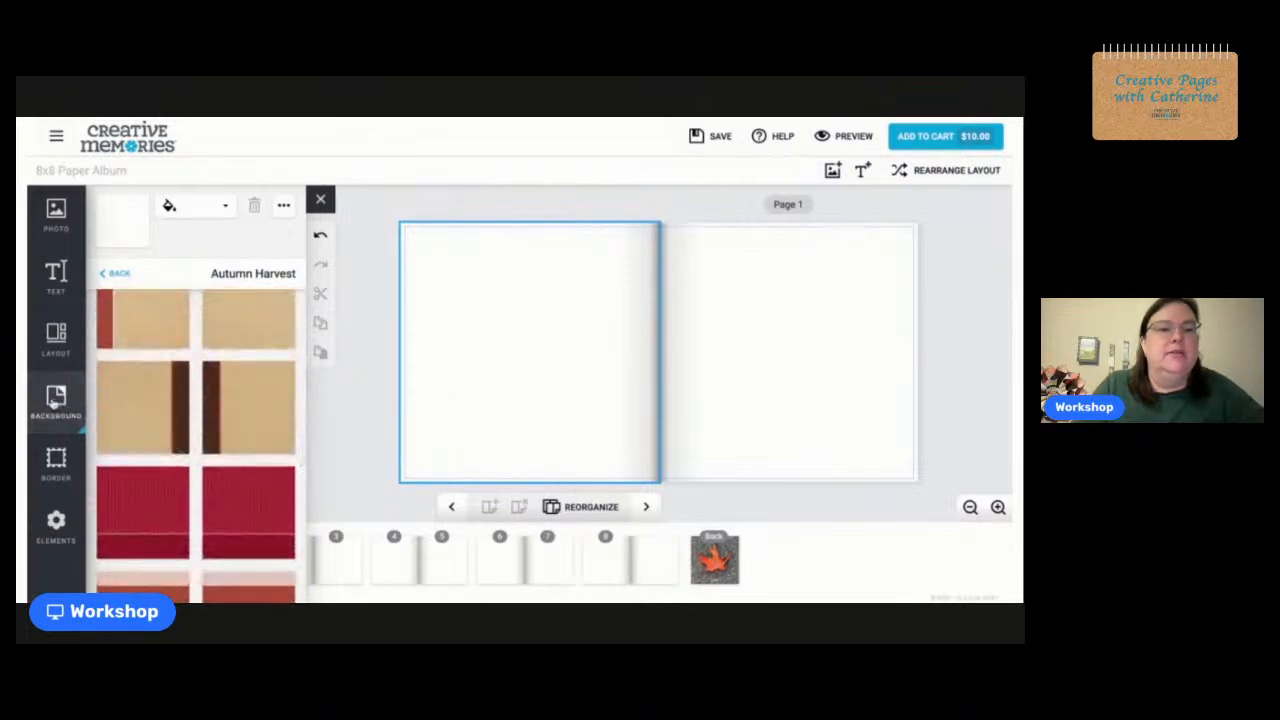
{"action": "left_click", "coordinate": [56, 400]}
{"action": "left_click", "coordinate": [56, 398]}
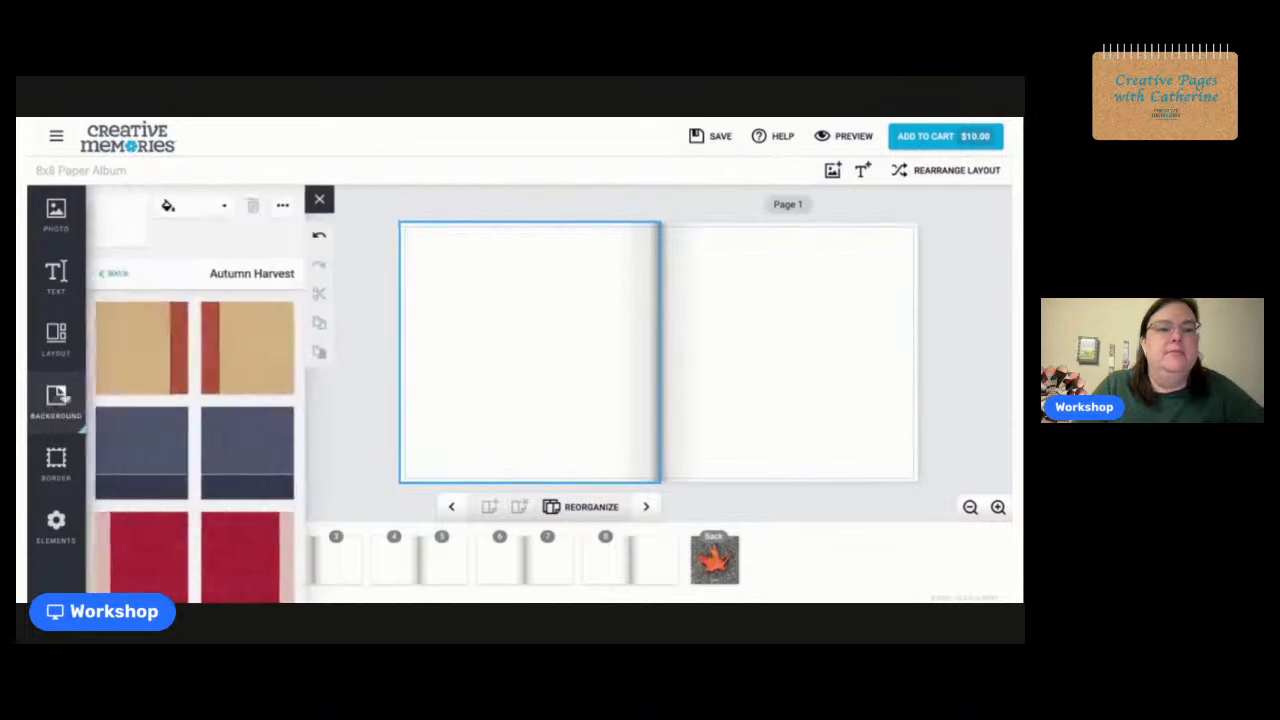
{"action": "left_click", "coordinate": [110, 274]}
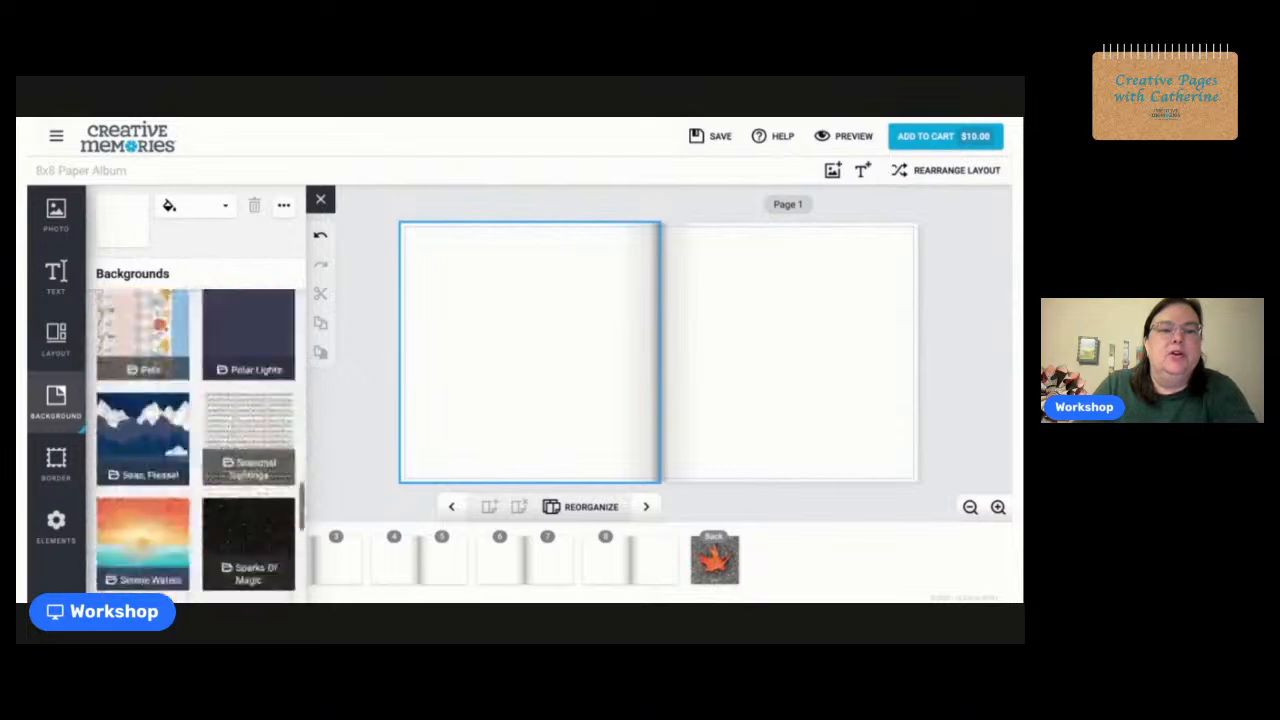
{"action": "scroll", "coordinate": [195, 450], "scroll_direction": "down", "scroll_amount": 5}
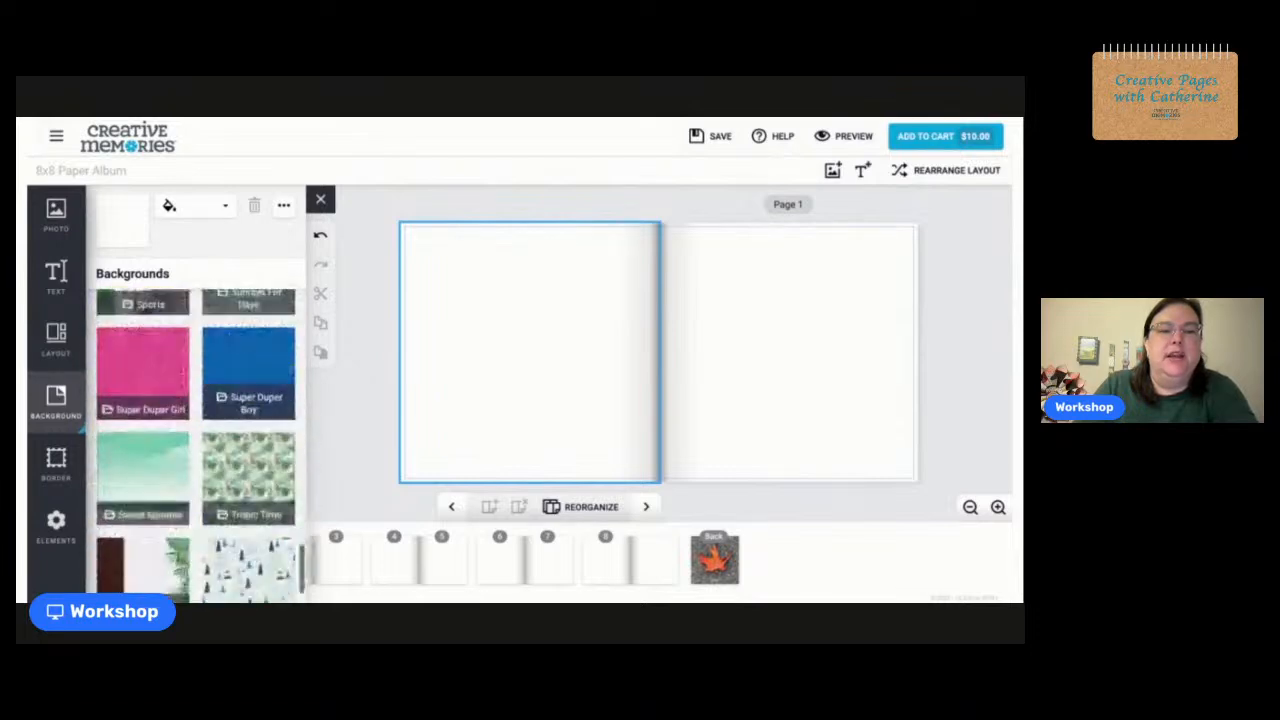
{"action": "scroll", "coordinate": [195, 445], "scroll_direction": "up", "scroll_amount": 5}
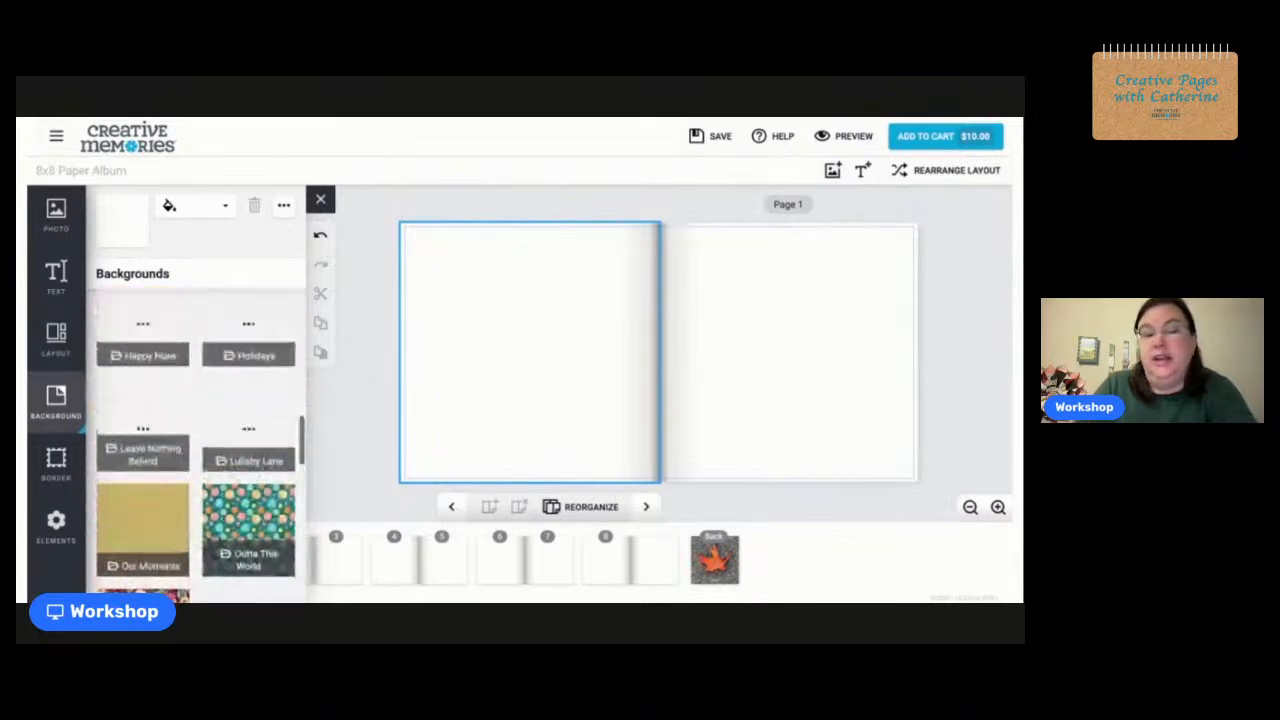
{"action": "scroll", "coordinate": [195, 445], "scroll_direction": "up", "scroll_amount": 5}
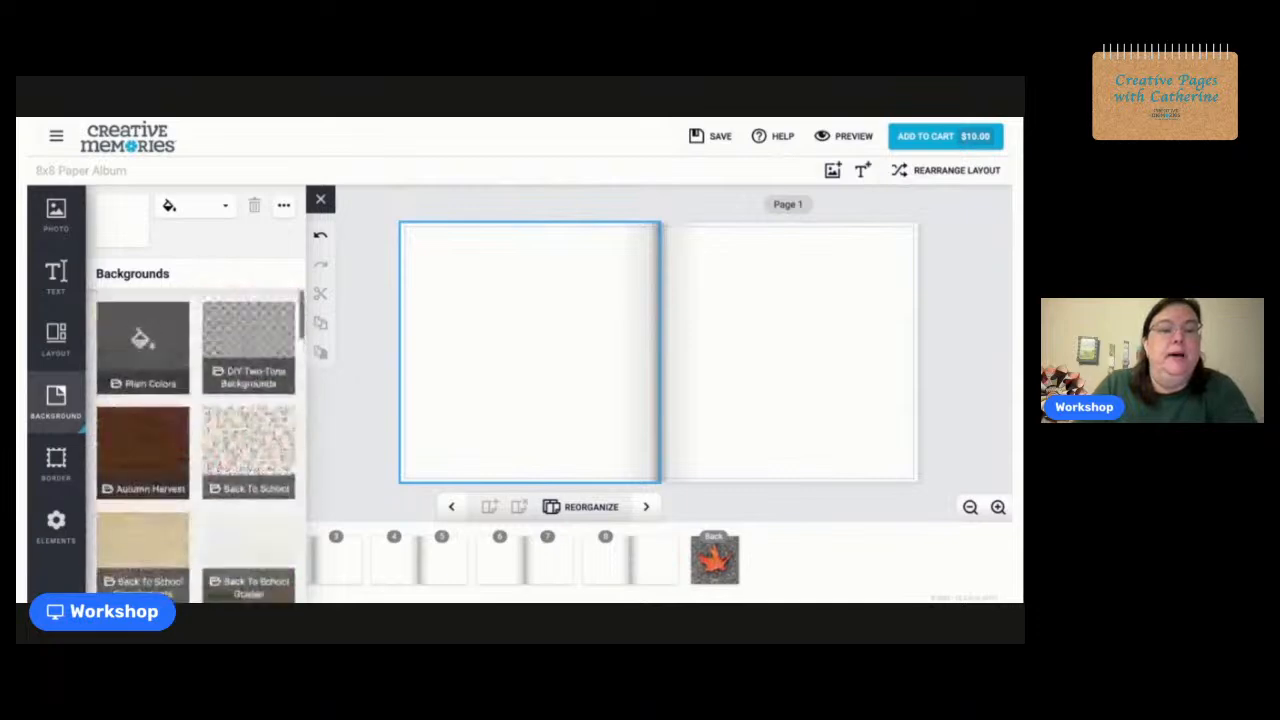
Apply the Autumn Harvest tan backgrounds with a navy woodgrain strip to the first spread, placing the strips on both outer edges.
{"action": "left_click", "coordinate": [167, 412]}
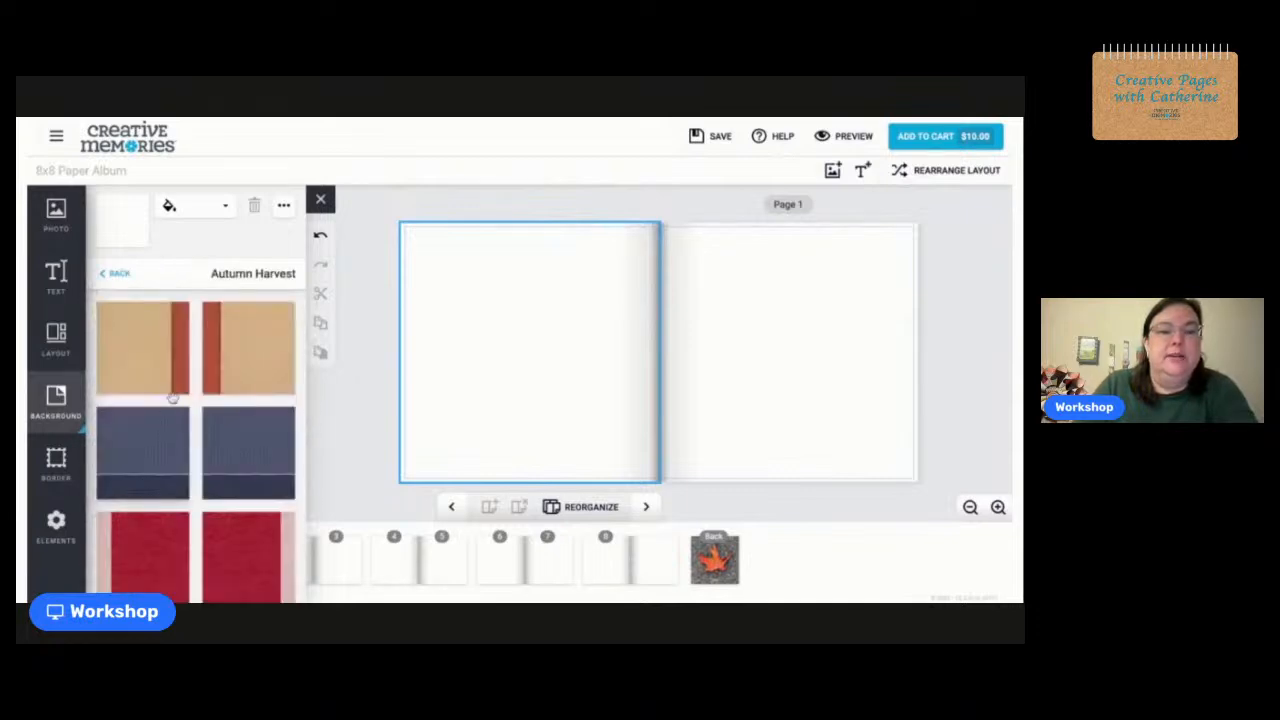
{"action": "scroll", "coordinate": [200, 468], "scroll_direction": "down", "scroll_amount": 5}
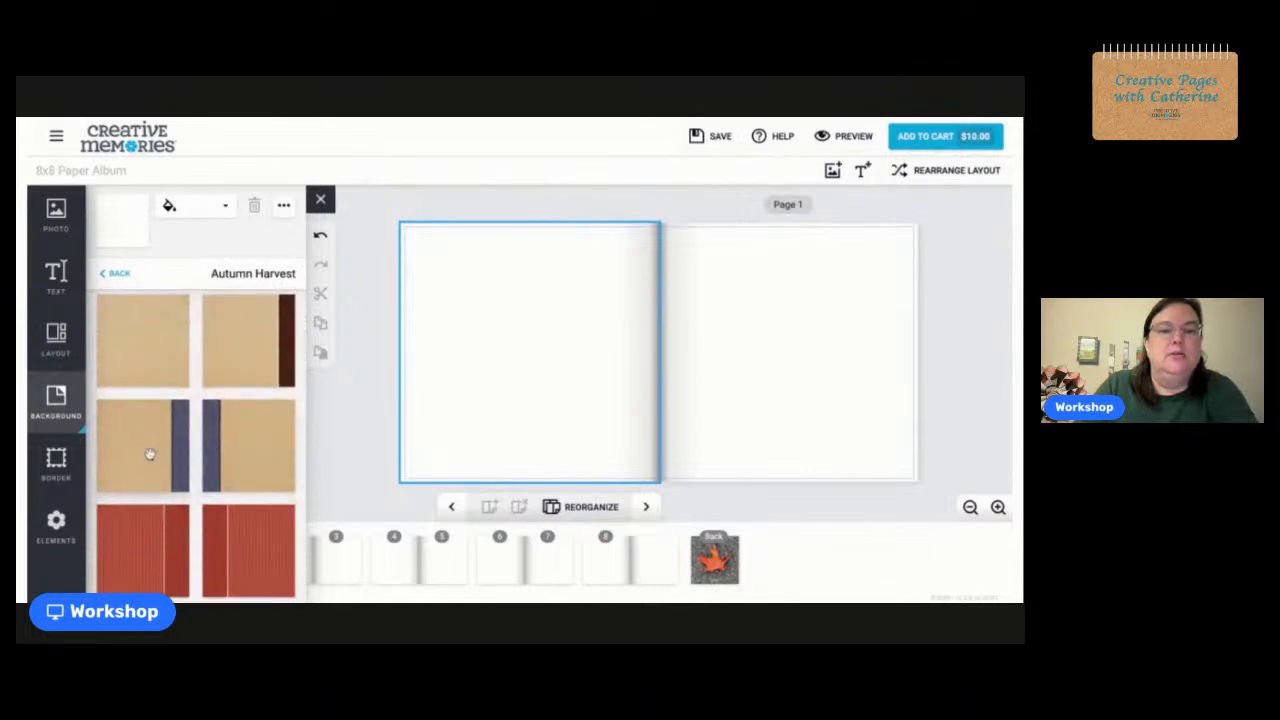
{"action": "left_click", "coordinate": [231, 453]}
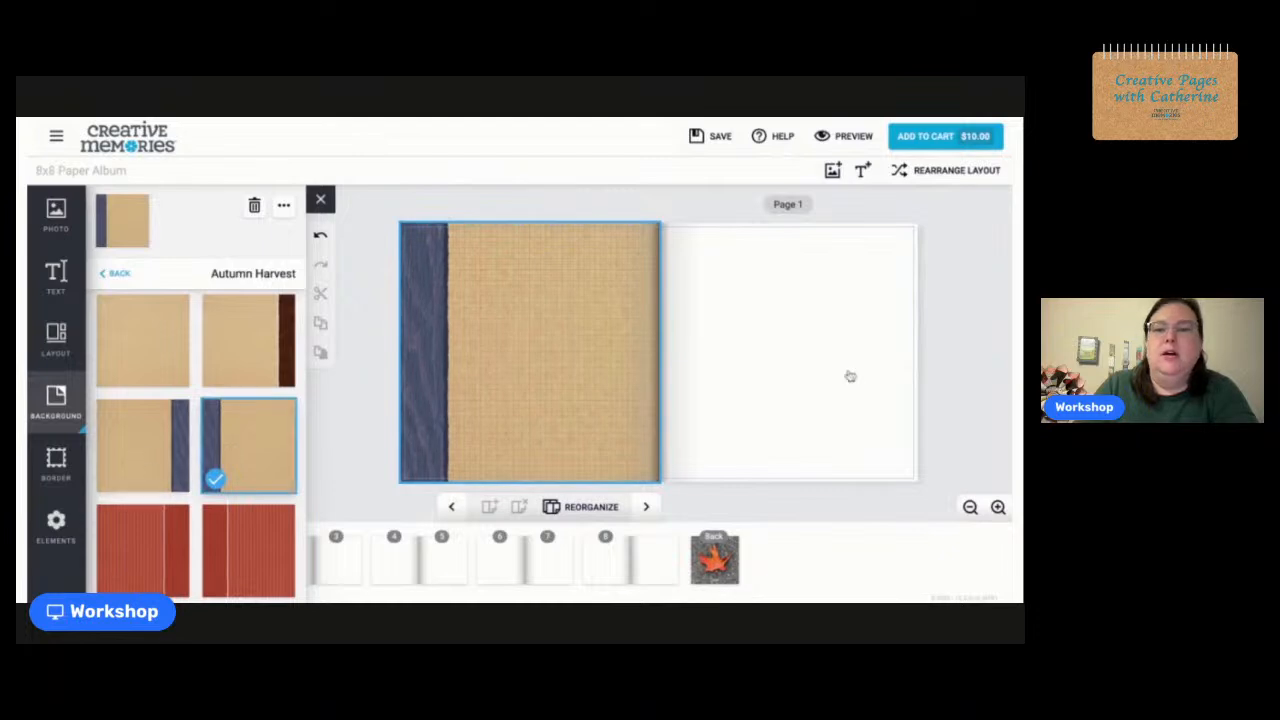
{"action": "left_click", "coordinate": [763, 372]}
{"action": "left_click", "coordinate": [128, 450]}
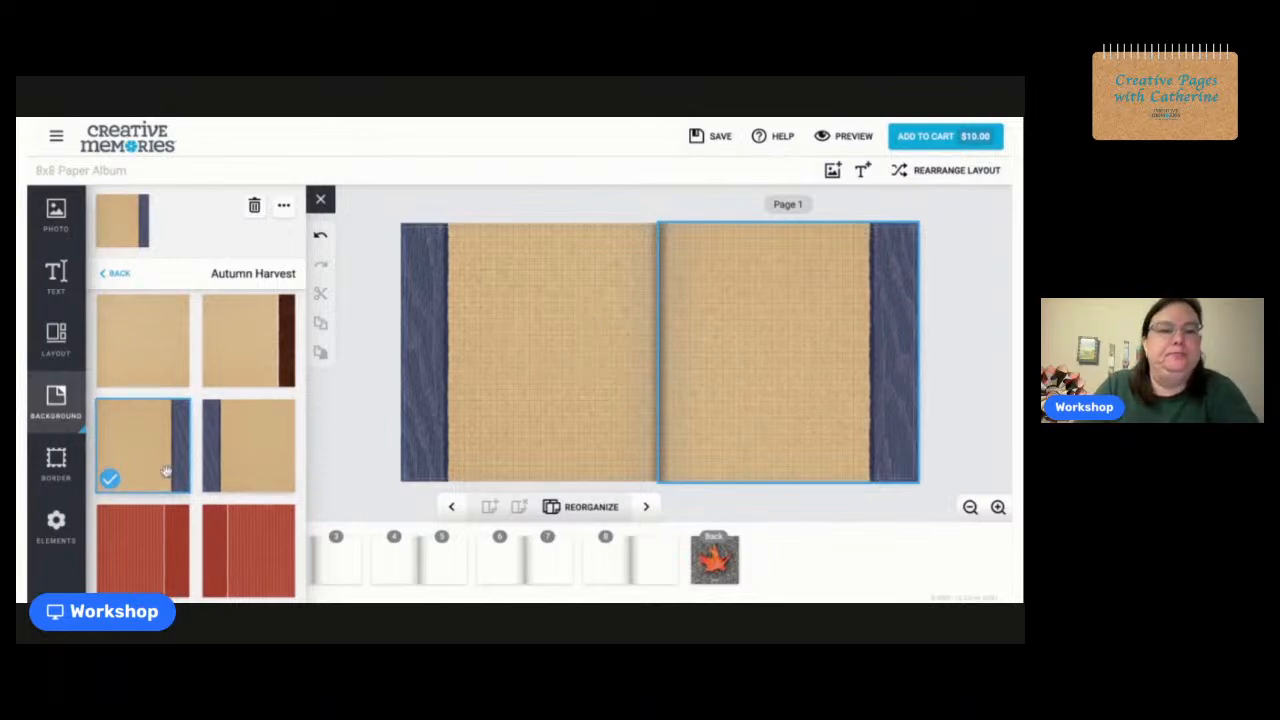
Check the page layout categories, and look through the imported photos for ones suited to the first spread.
{"action": "left_click", "coordinate": [53, 339]}
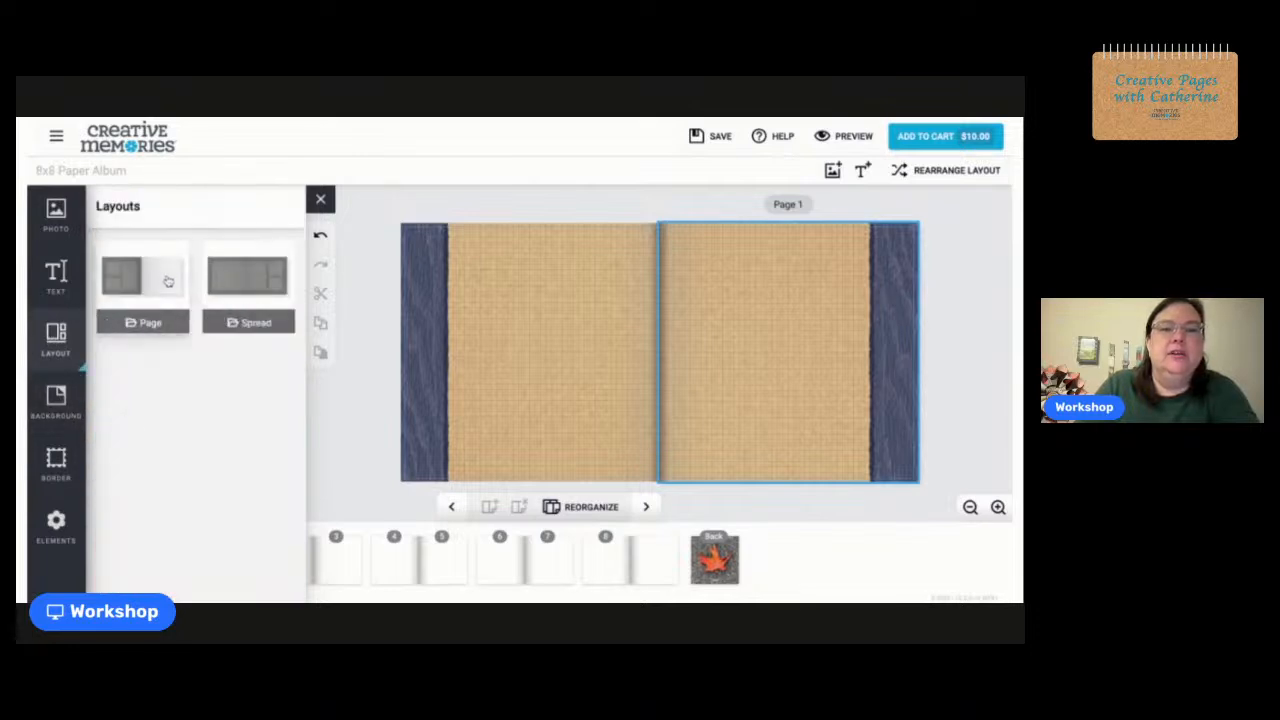
{"action": "left_click", "coordinate": [148, 323]}
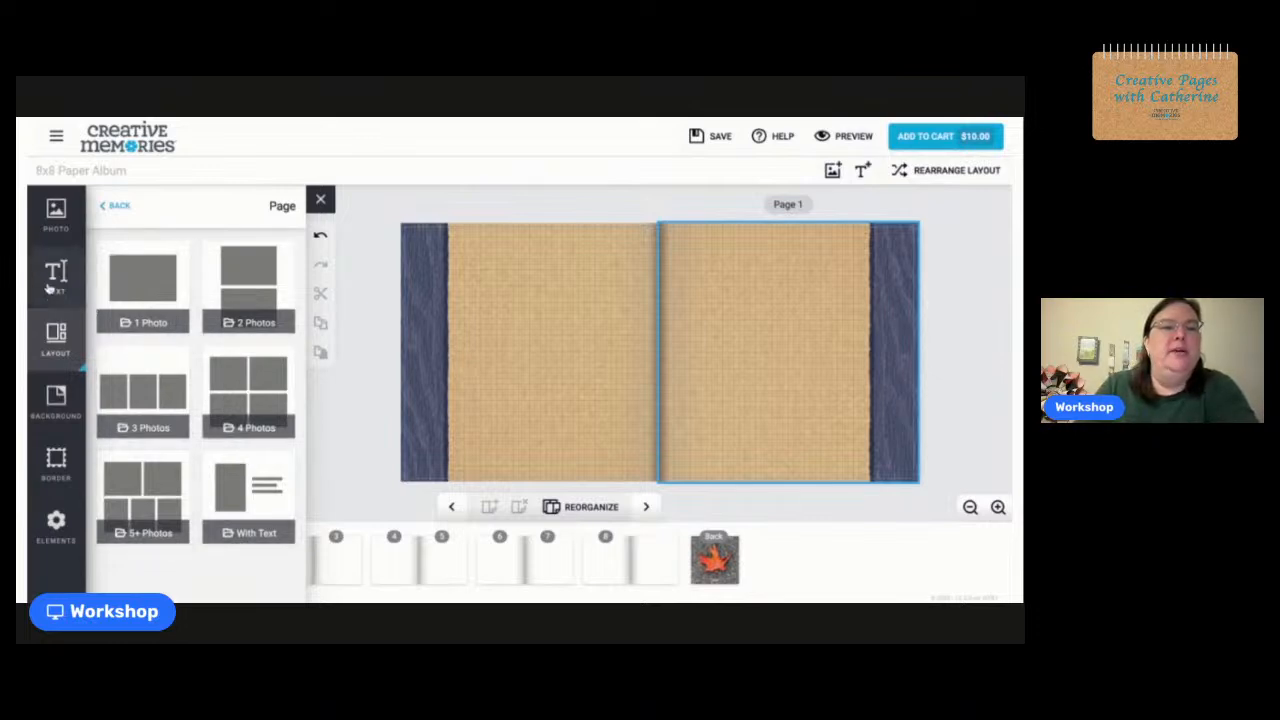
{"action": "left_click", "coordinate": [57, 222]}
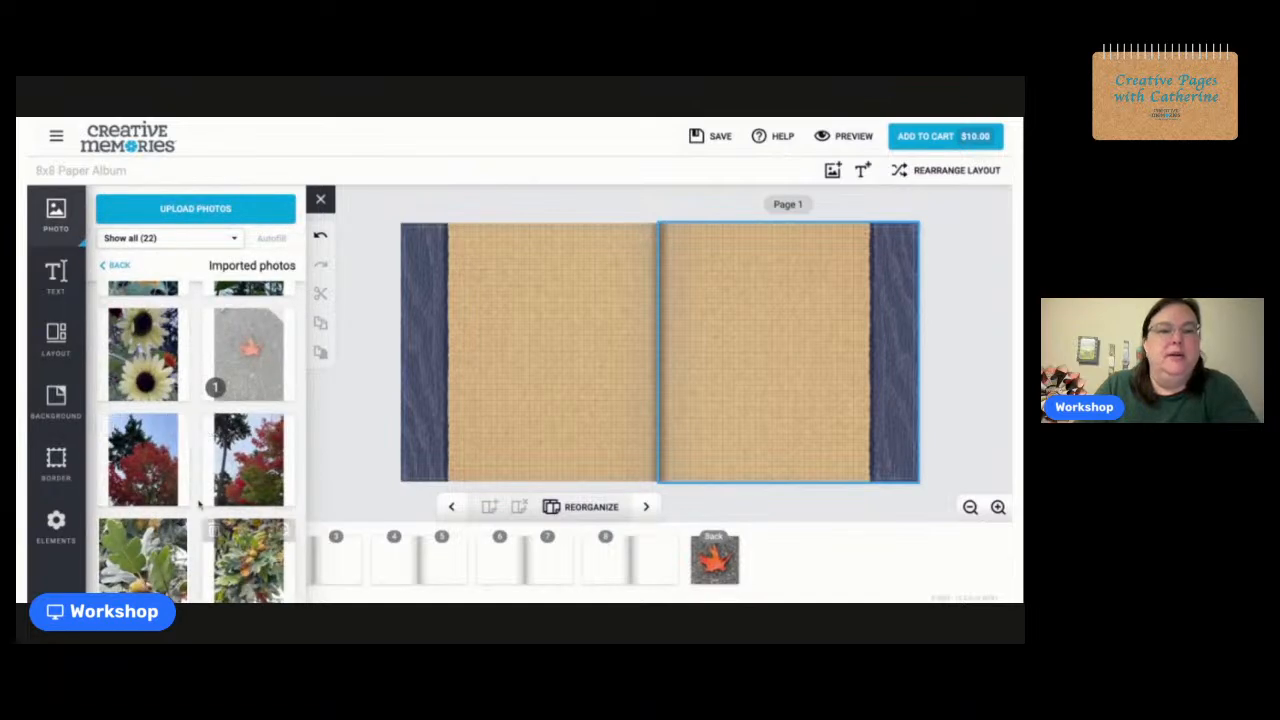
{"action": "scroll", "coordinate": [197, 463], "scroll_direction": "down", "scroll_amount": 3}
{"action": "scroll", "coordinate": [197, 463], "scroll_direction": "down", "scroll_amount": 5}
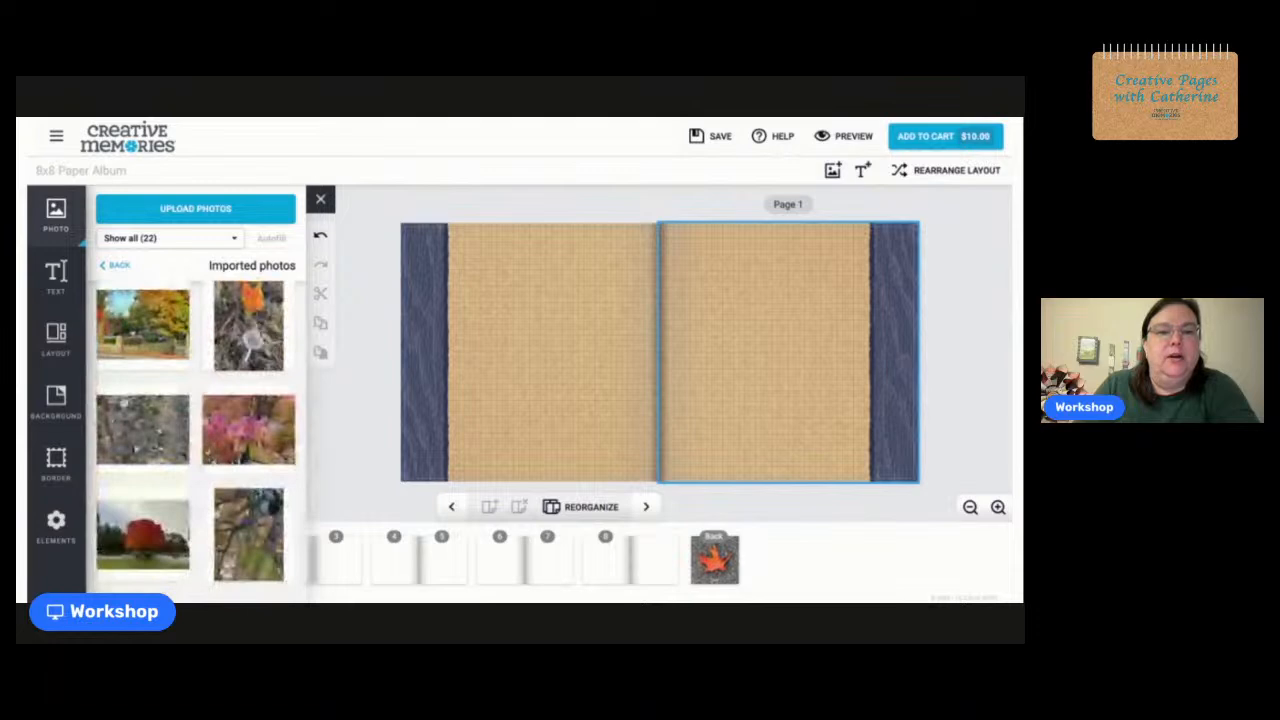
{"action": "scroll", "coordinate": [197, 440], "scroll_direction": "up", "scroll_amount": 3}
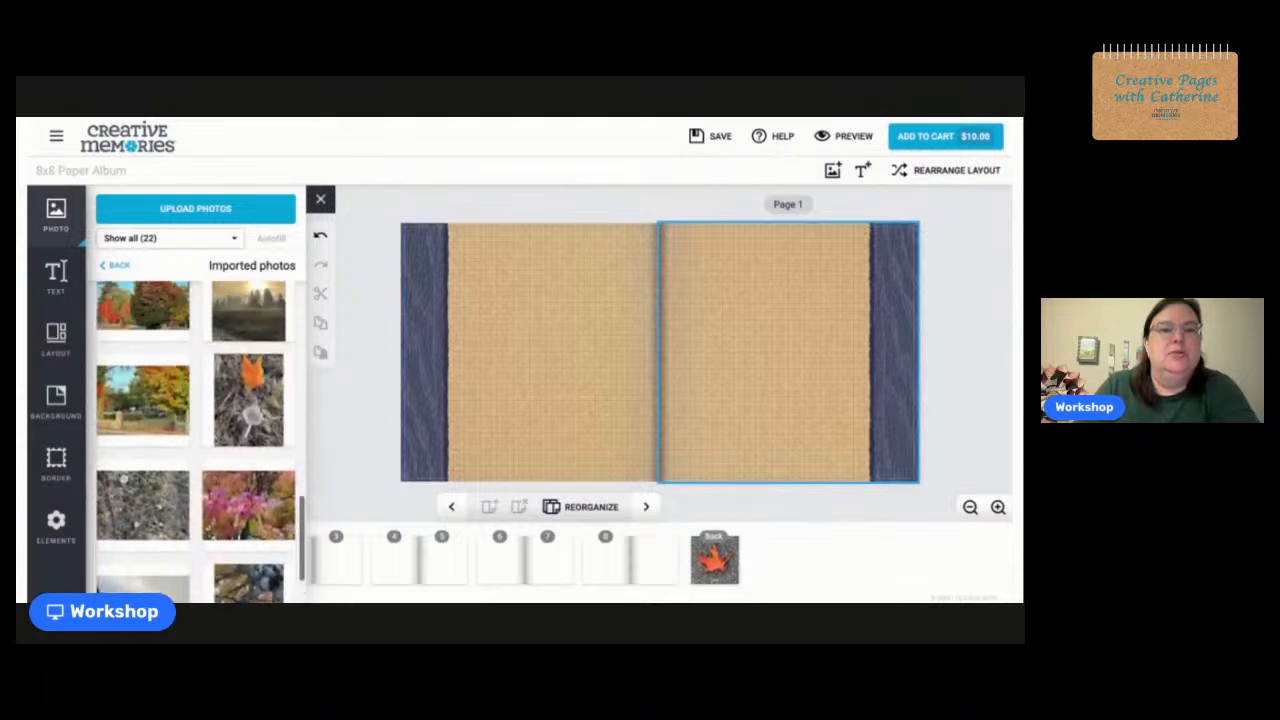
{"action": "scroll", "coordinate": [197, 440], "scroll_direction": "up", "scroll_amount": 10}
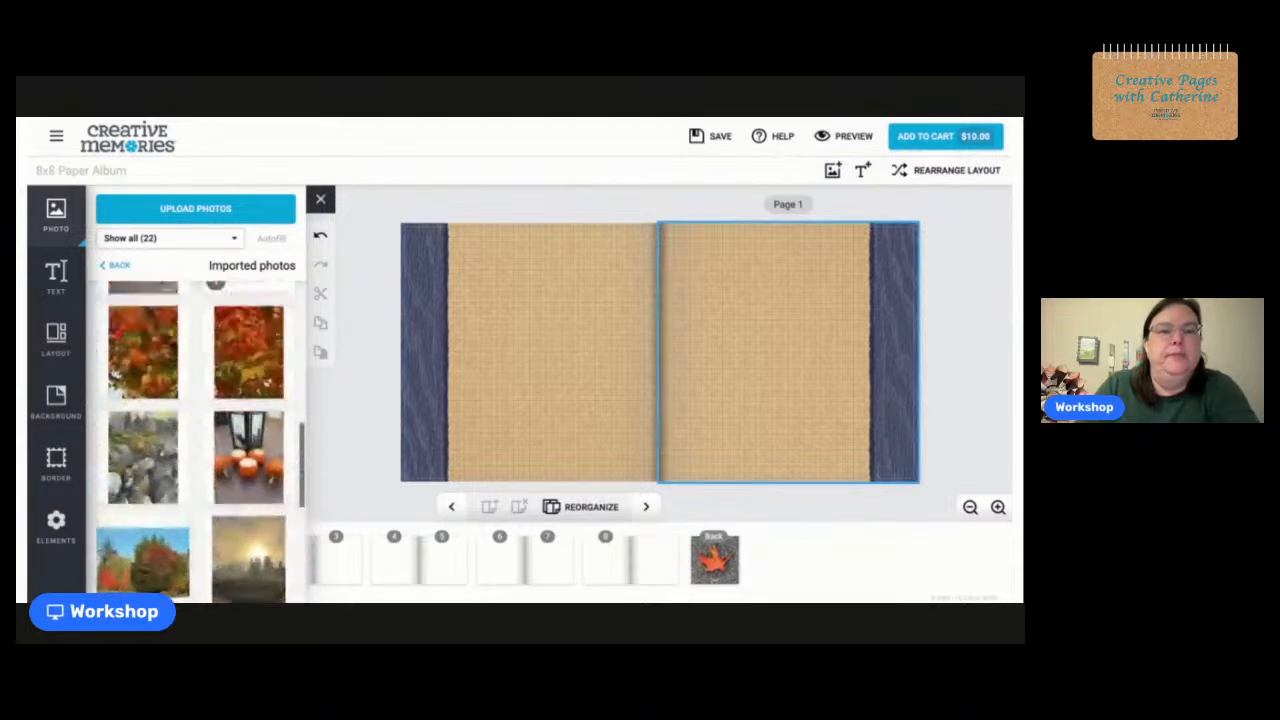
{"action": "scroll", "coordinate": [197, 440], "scroll_direction": "down", "scroll_amount": 5}
{"action": "scroll", "coordinate": [197, 440], "scroll_direction": "down", "scroll_amount": 8}
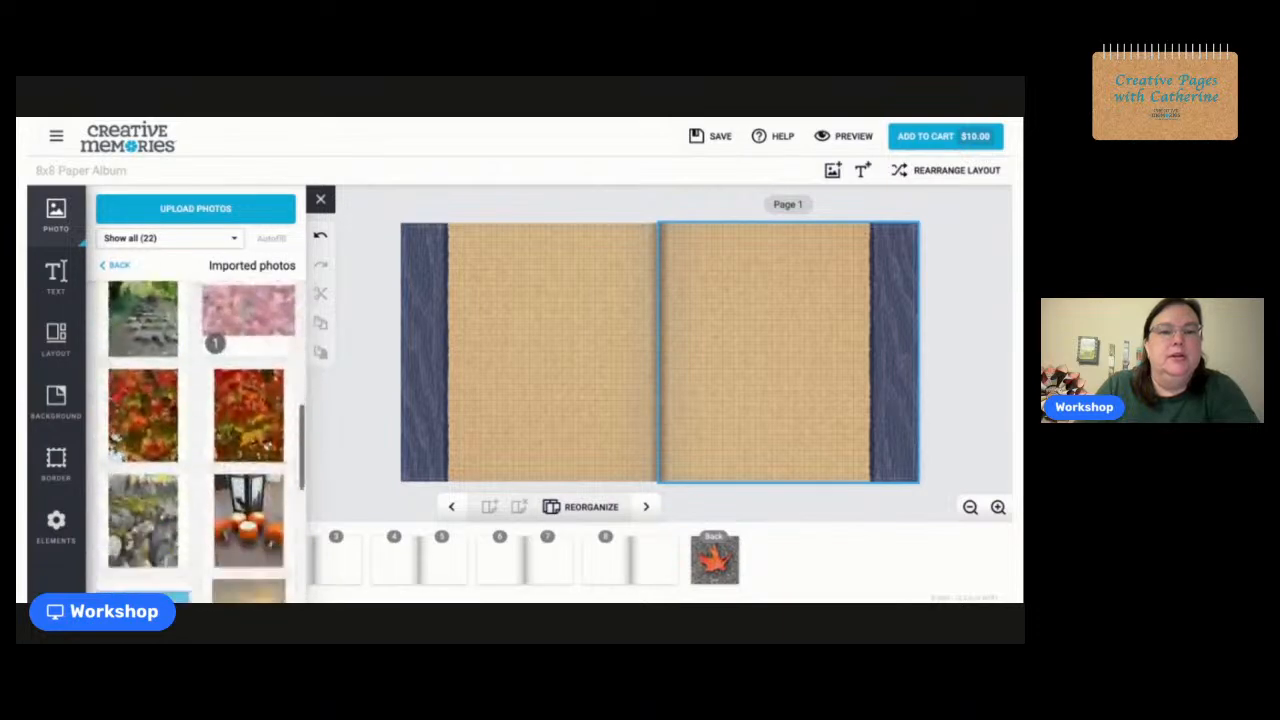
{"action": "scroll", "coordinate": [197, 440], "scroll_direction": "down", "scroll_amount": 2}
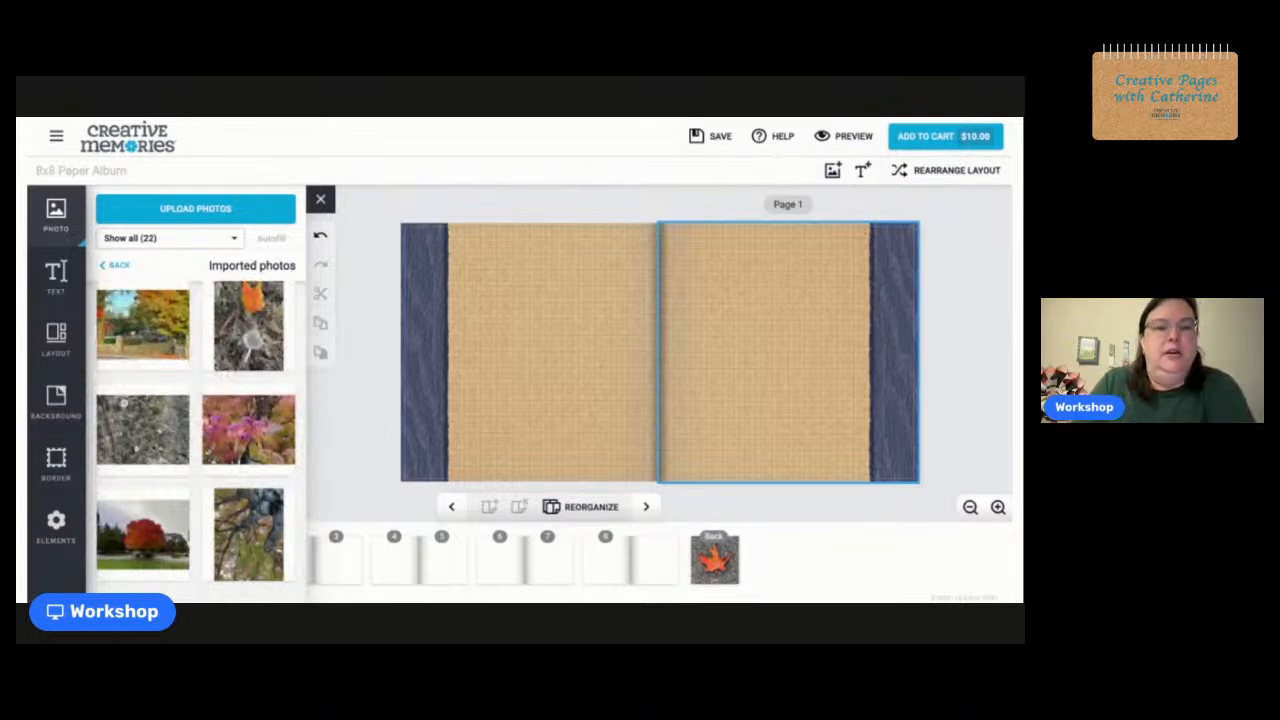
Place the orange leaf and mushroom photo on the page facing Page 1, shrunk into the upper corner beside the navy strip.
{"action": "mouse_move", "coordinate": [249, 432]}
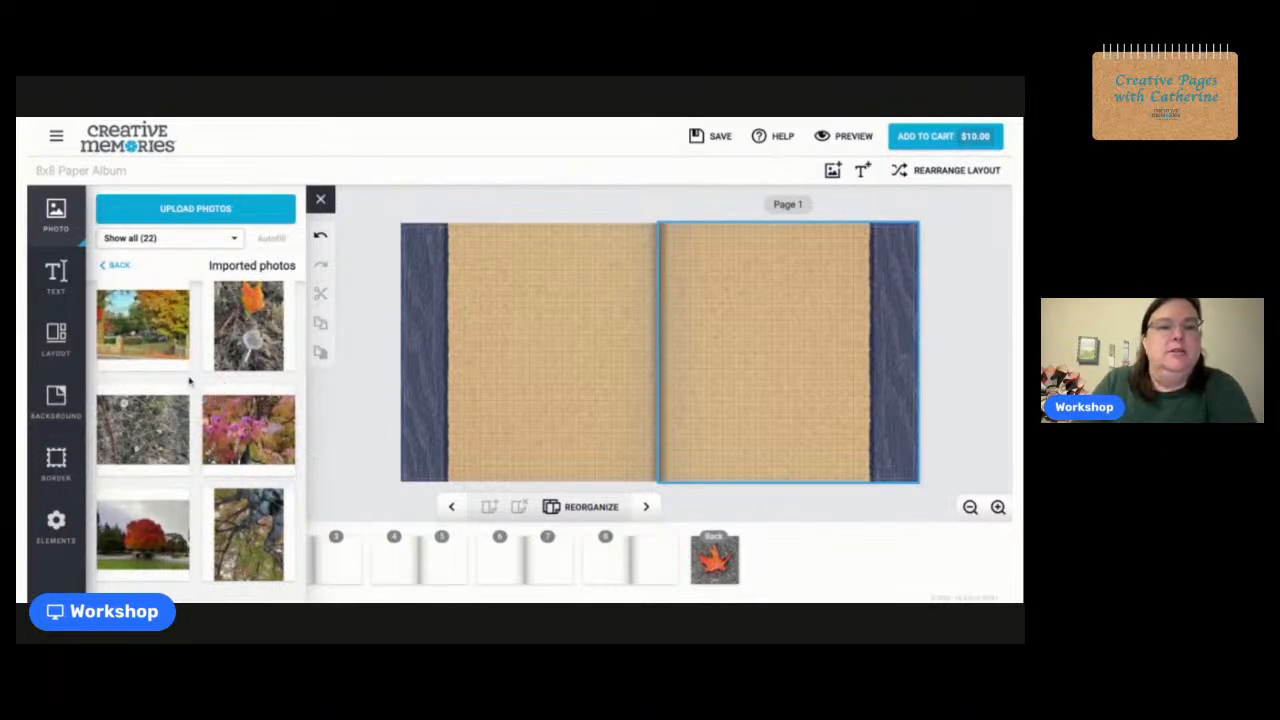
{"action": "scroll", "coordinate": [191, 385], "scroll_direction": "up", "scroll_amount": 3}
{"action": "mouse_move", "coordinate": [245, 505]}
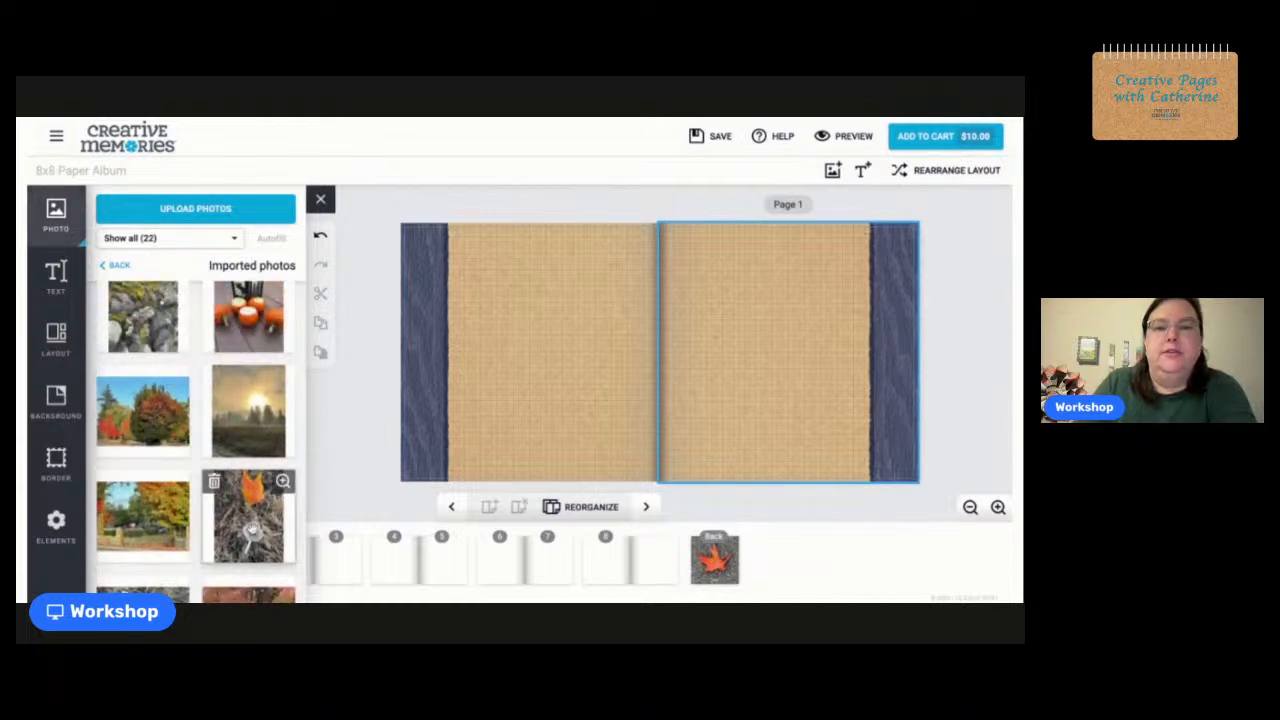
{"action": "left_click_drag", "start_coordinate": [248, 515], "coordinate": [528, 297]}
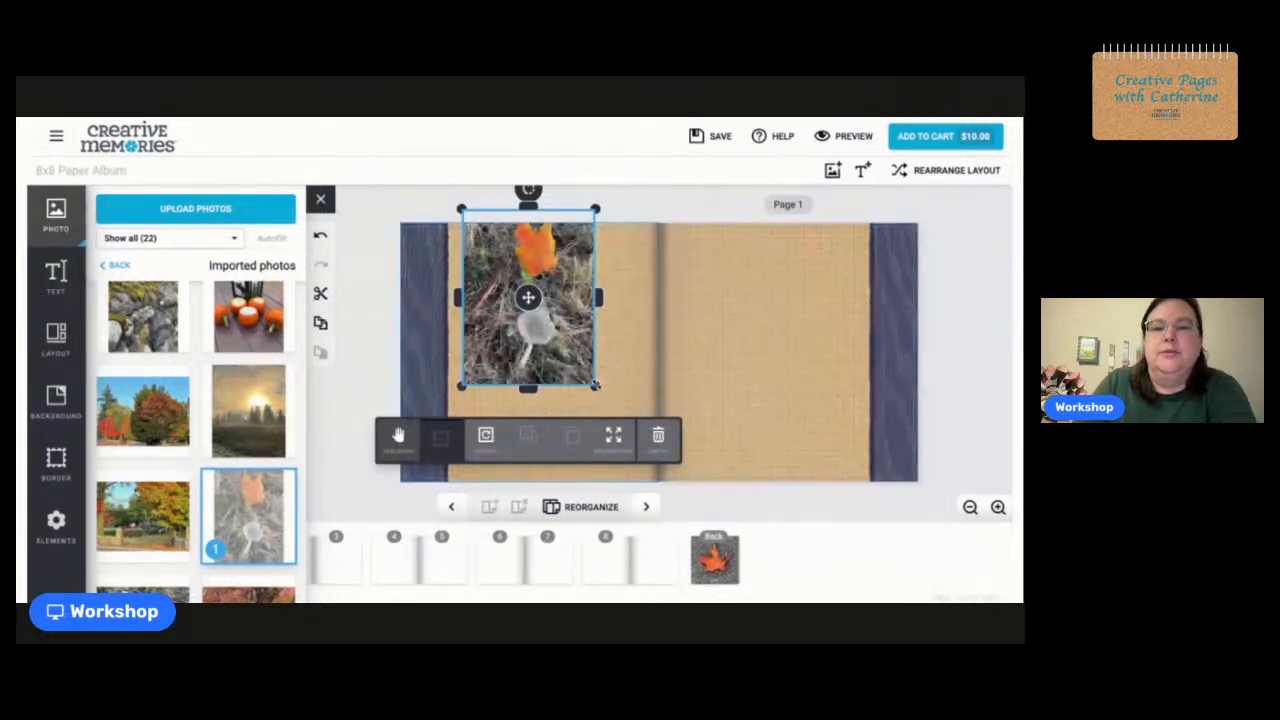
{"action": "left_click_drag", "start_coordinate": [595, 384], "coordinate": [555, 354]}
{"action": "left_click_drag", "start_coordinate": [508, 282], "coordinate": [497, 301]}
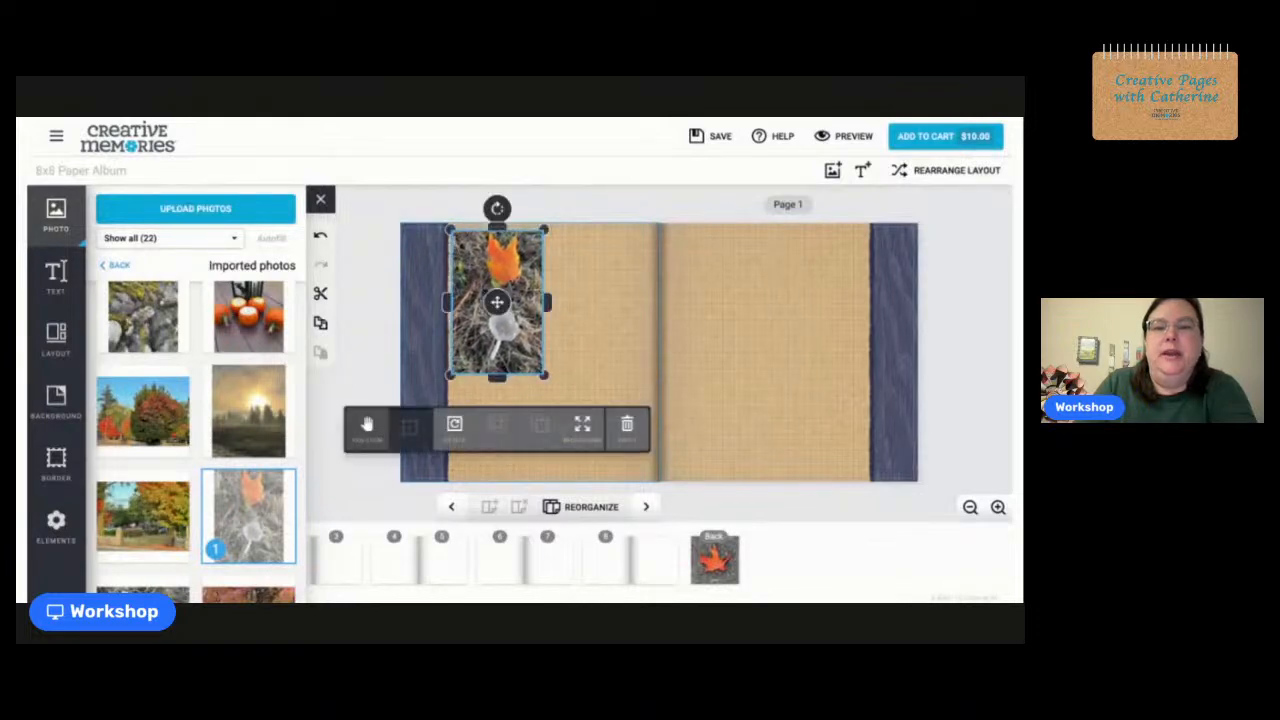
{"action": "left_click_drag", "start_coordinate": [543, 375], "coordinate": [552, 376]}
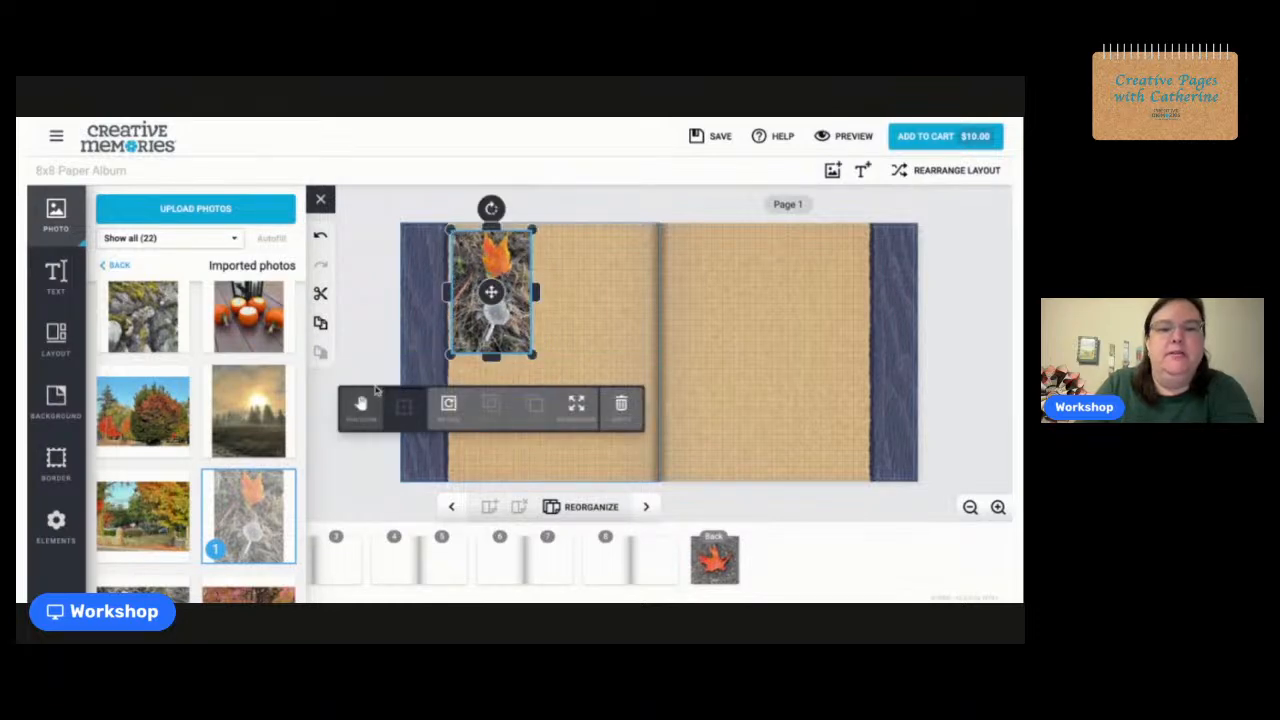
{"action": "left_click", "coordinate": [601, 322]}
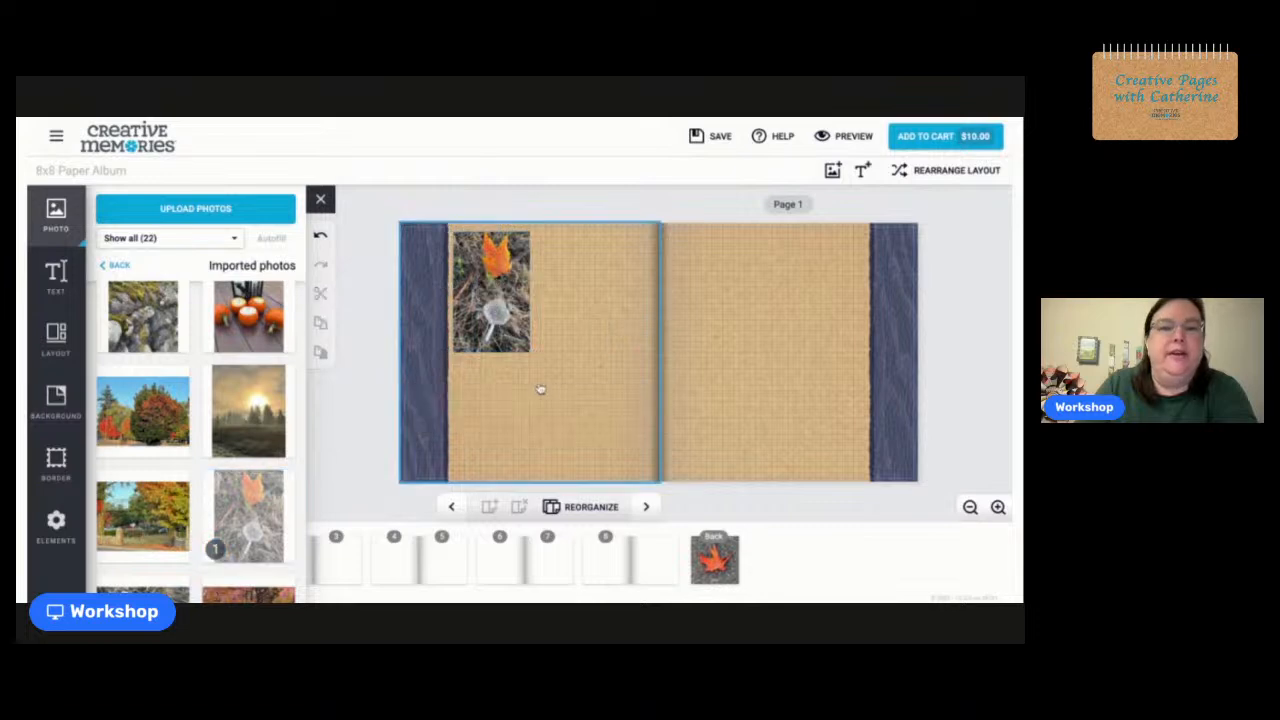
Add the misty sunrise photo beside the leaf and mushroom photo, crop its top edge, and reduce it to leave a gap between them.
{"action": "left_click_drag", "start_coordinate": [248, 430], "coordinate": [634, 331]}
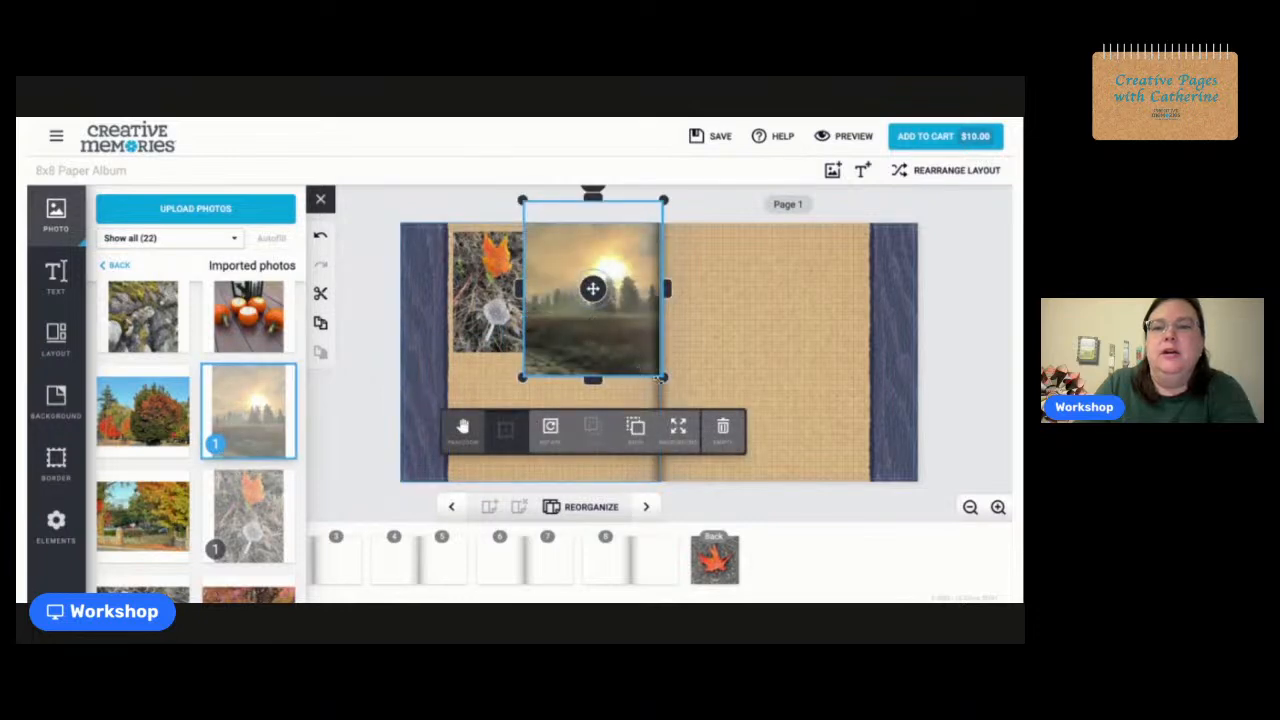
{"action": "left_click_drag", "start_coordinate": [663, 378], "coordinate": [660, 374]}
{"action": "left_click_drag", "start_coordinate": [577, 283], "coordinate": [590, 351]}
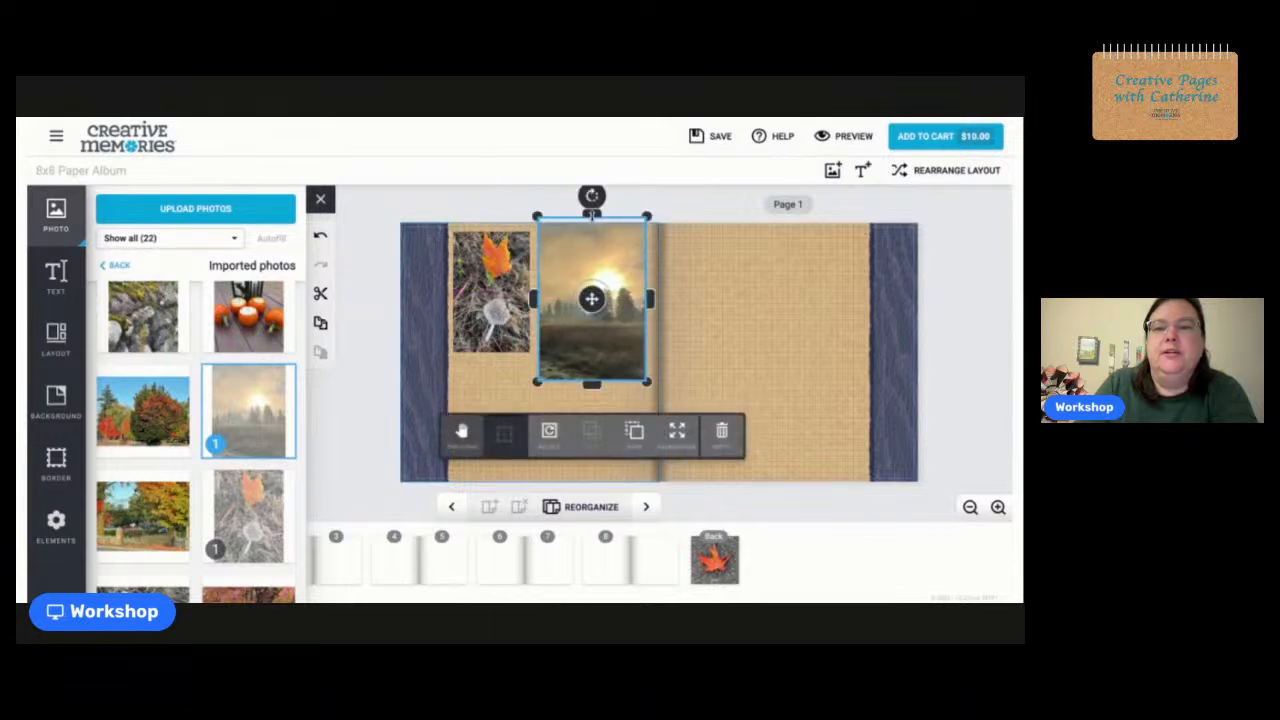
{"action": "left_click_drag", "start_coordinate": [592, 215], "coordinate": [591, 214]}
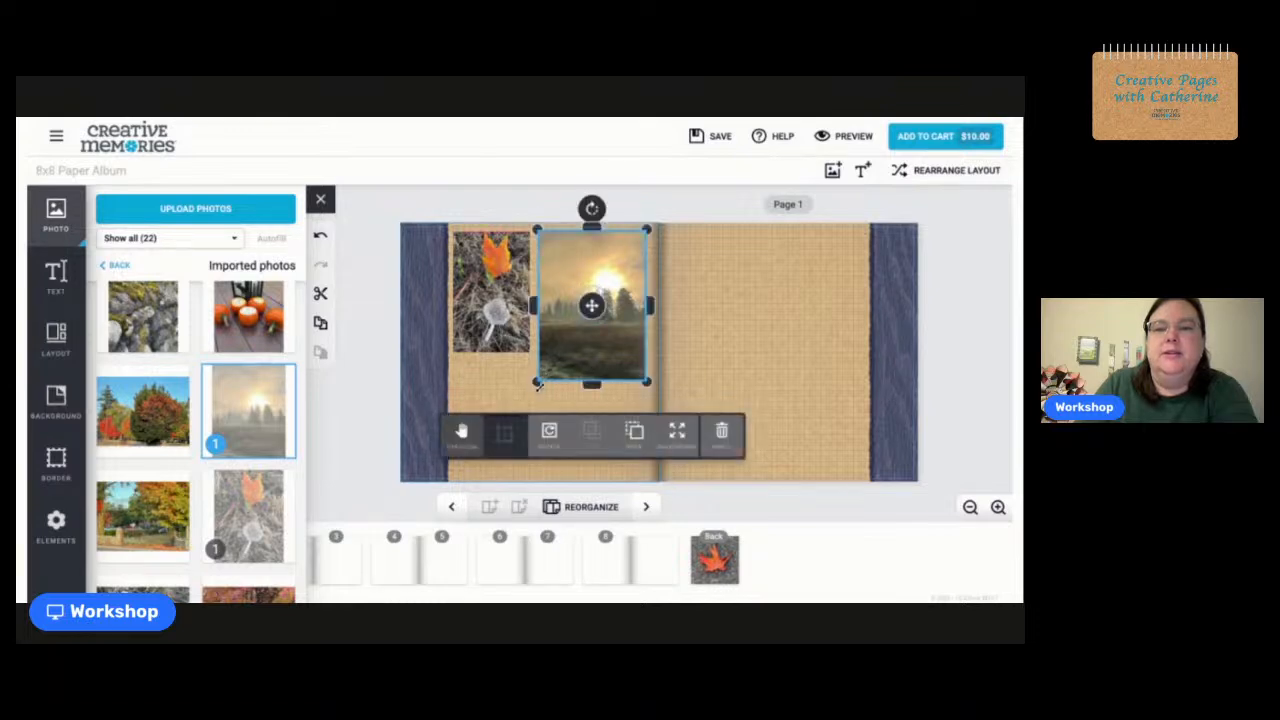
{"action": "mouse_move", "coordinate": [537, 381]}
{"action": "left_mouse_down"}
{"action": "mouse_move", "coordinate": [536, 392]}
{"action": "mouse_move", "coordinate": [538, 375]}
{"action": "left_mouse_up"}
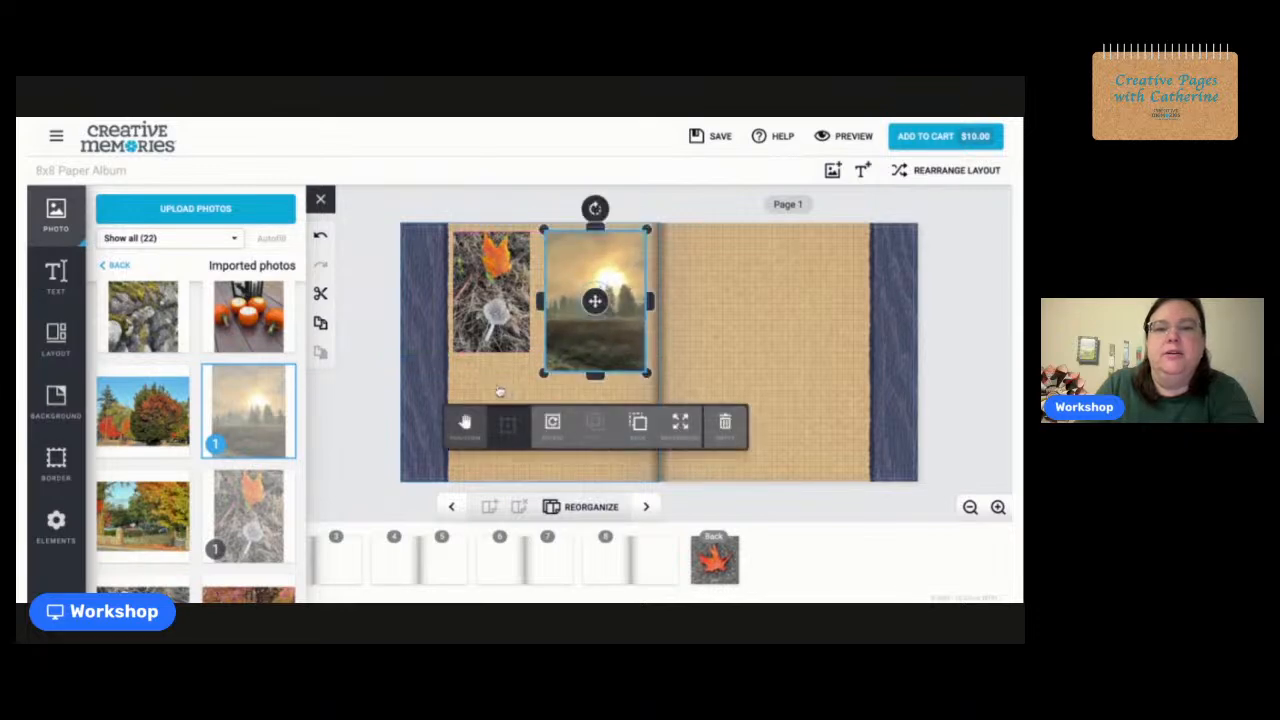
{"action": "left_click", "coordinate": [500, 391]}
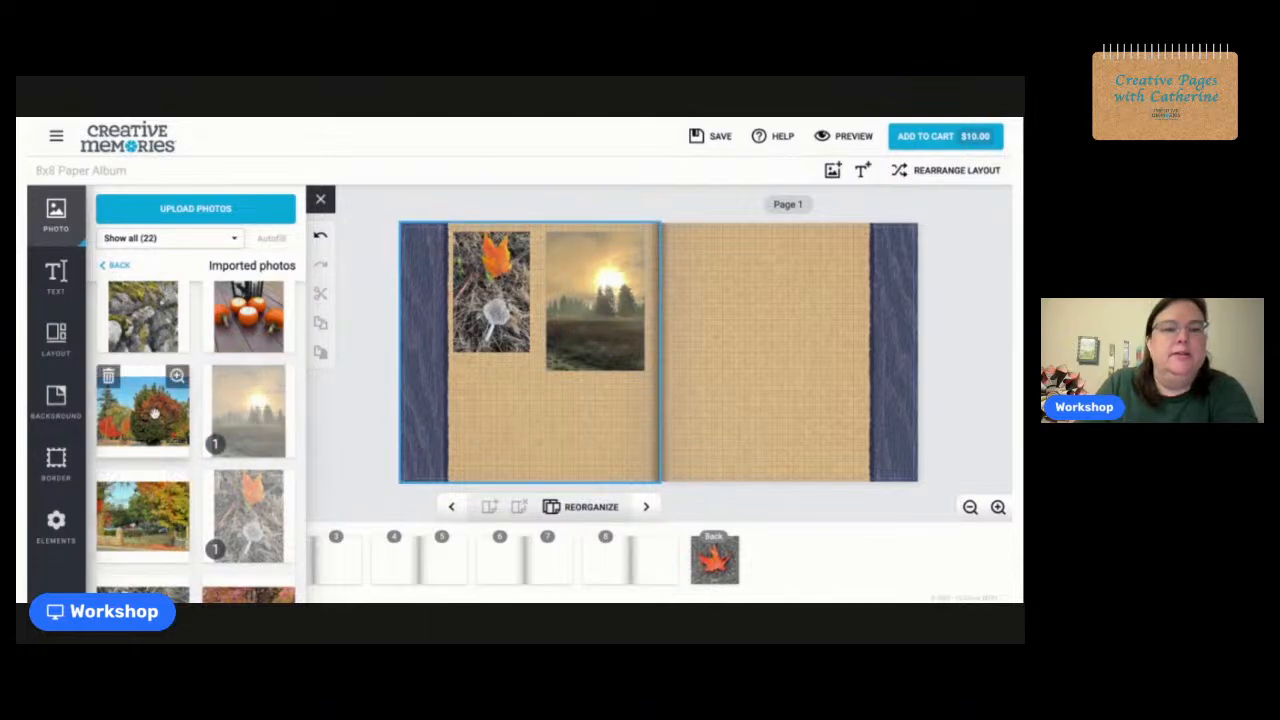
Add the landscape photo of autumn trees with the stone post below the two photos, reduced and centred at the page's lower edge.
{"action": "scroll", "coordinate": [154, 425], "scroll_direction": "up", "scroll_amount": 5}
{"action": "scroll", "coordinate": [150, 470], "scroll_direction": "up", "scroll_amount": 5}
{"action": "scroll", "coordinate": [150, 440], "scroll_direction": "up", "scroll_amount": 2}
{"action": "scroll", "coordinate": [150, 440], "scroll_direction": "down", "scroll_amount": 10}
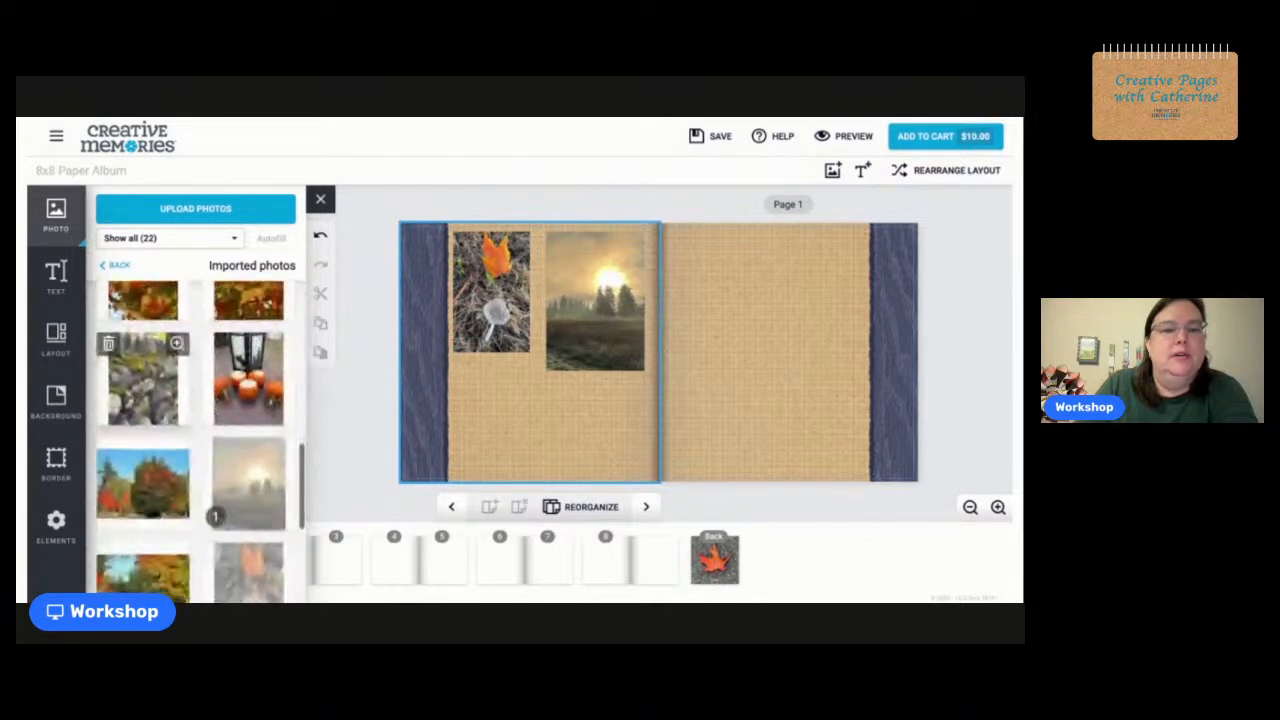
{"action": "scroll", "coordinate": [142, 390], "scroll_direction": "down", "scroll_amount": 3}
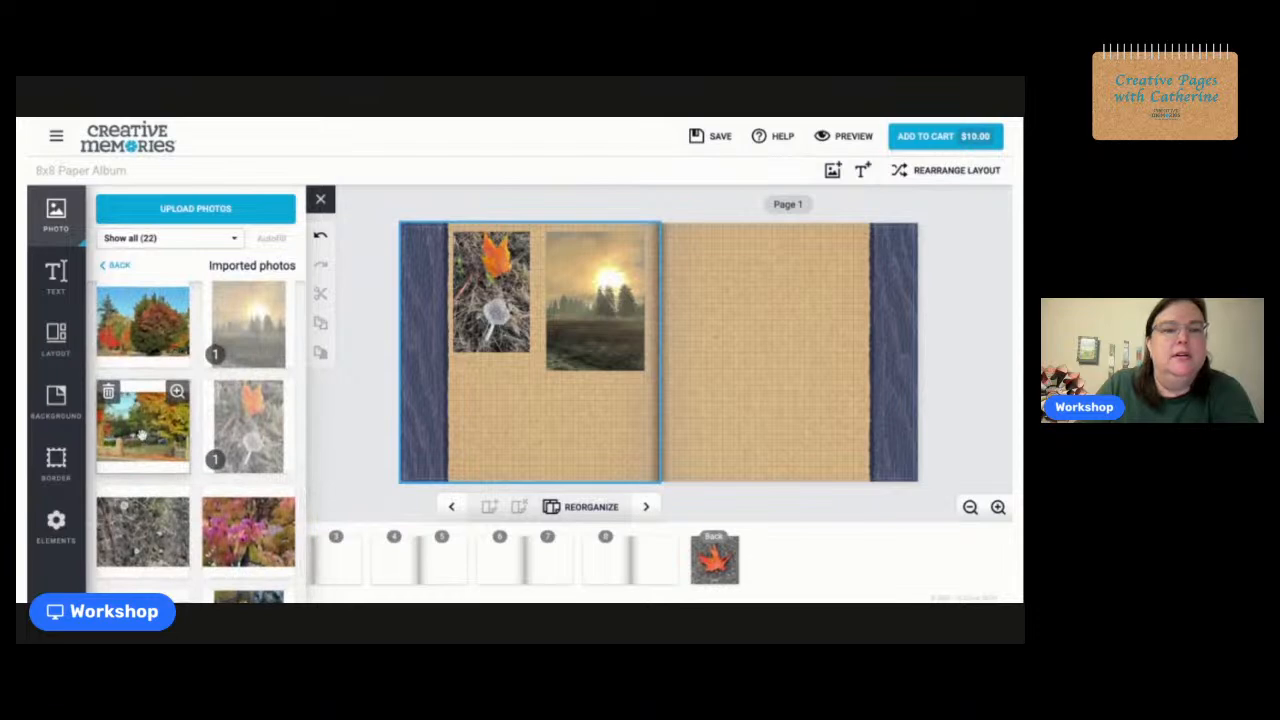
{"action": "left_click_drag", "start_coordinate": [142, 435], "coordinate": [440, 472]}
{"action": "left_click_drag", "start_coordinate": [461, 465], "coordinate": [560, 470]}
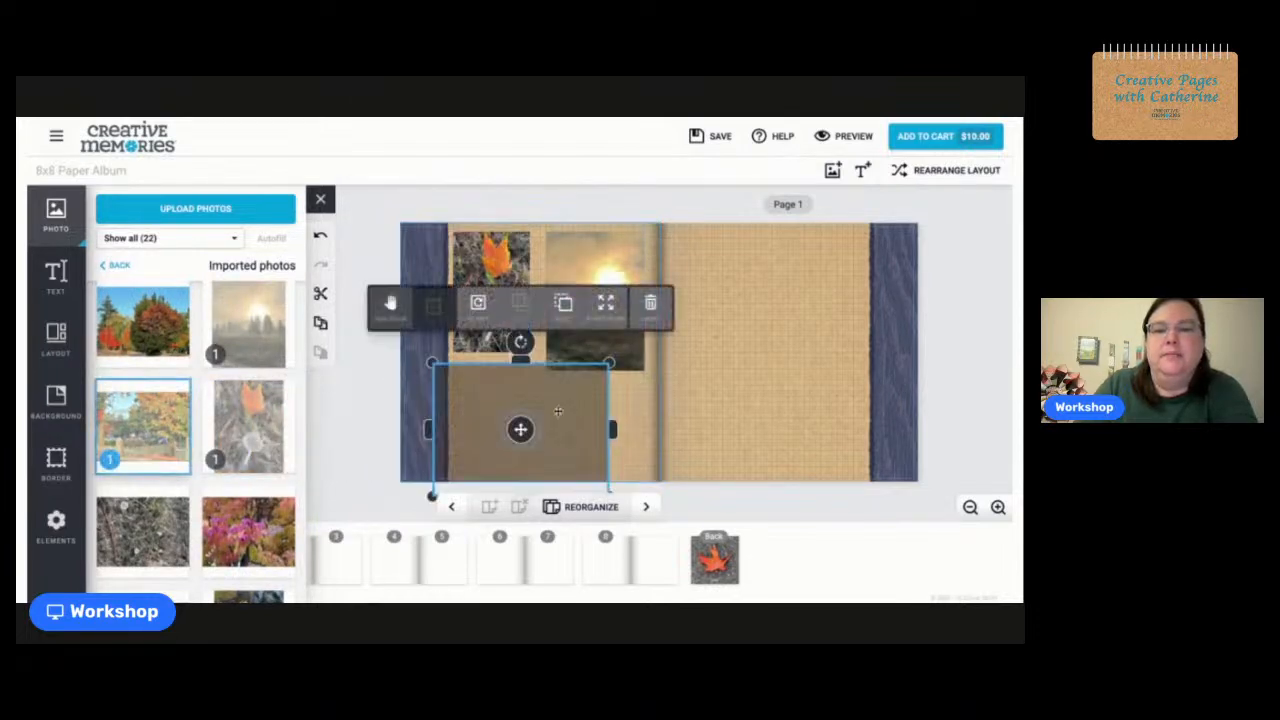
{"action": "left_click_drag", "start_coordinate": [609, 362], "coordinate": [597, 383]}
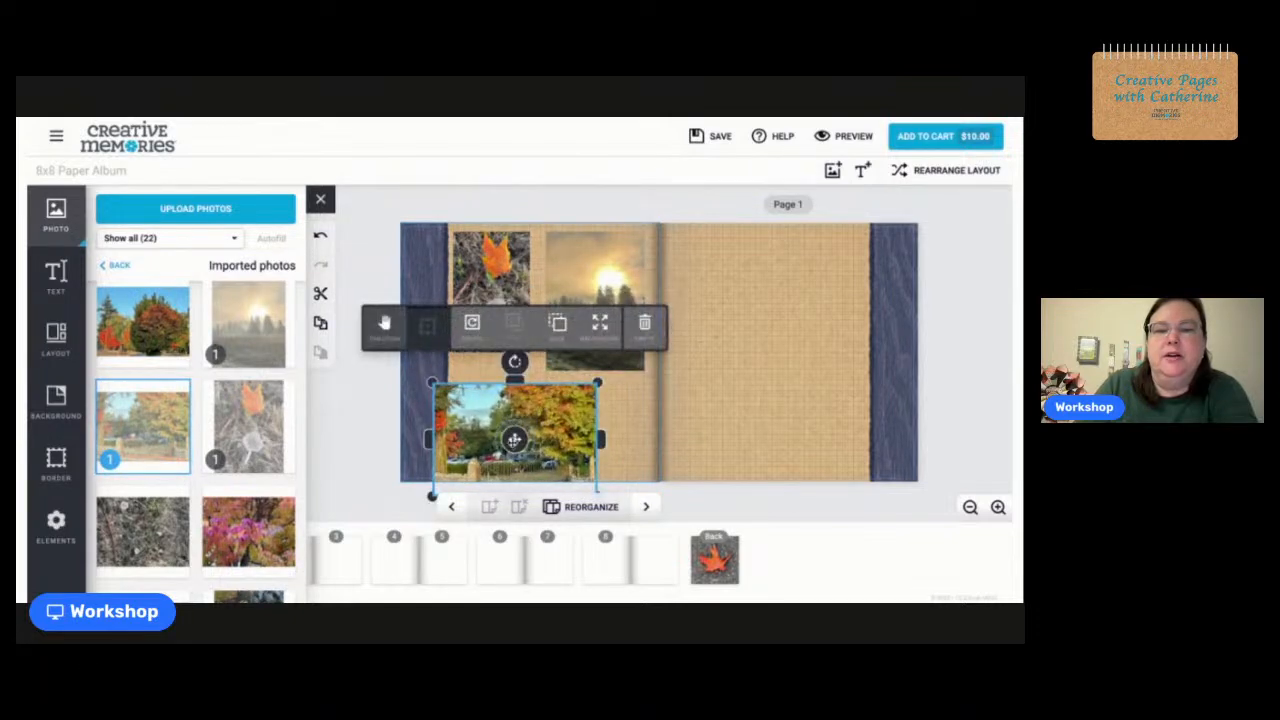
{"action": "left_click_drag", "start_coordinate": [515, 440], "coordinate": [515, 445]}
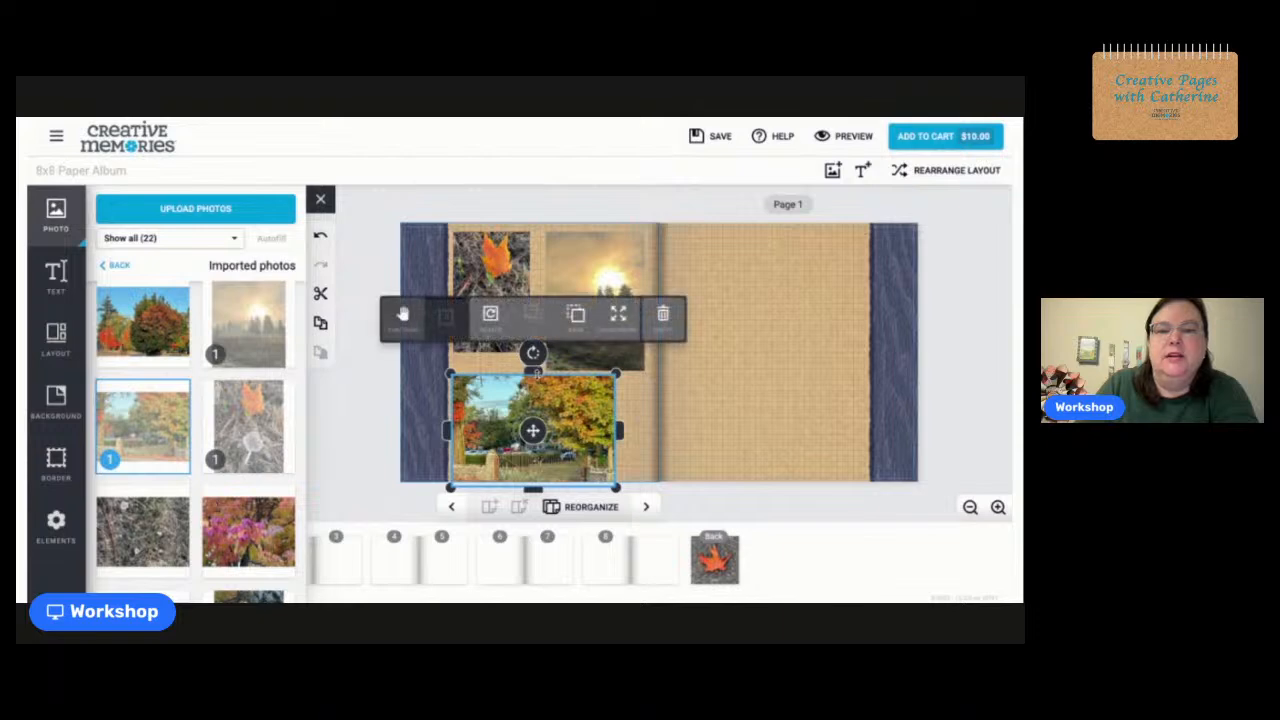
{"action": "mouse_move", "coordinate": [532, 430]}
{"action": "left_mouse_down"}
{"action": "mouse_move", "coordinate": [543, 421]}
{"action": "mouse_move", "coordinate": [548, 437]}
{"action": "left_mouse_up"}
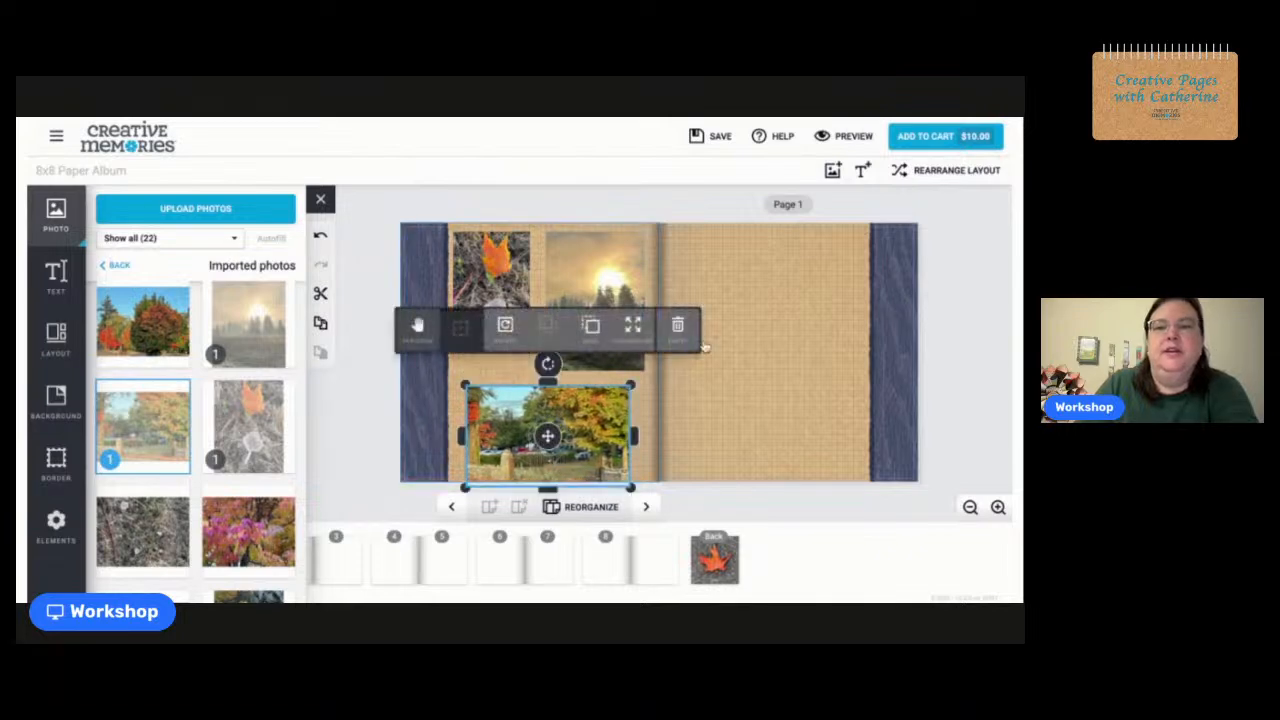
{"action": "left_click", "coordinate": [766, 327]}
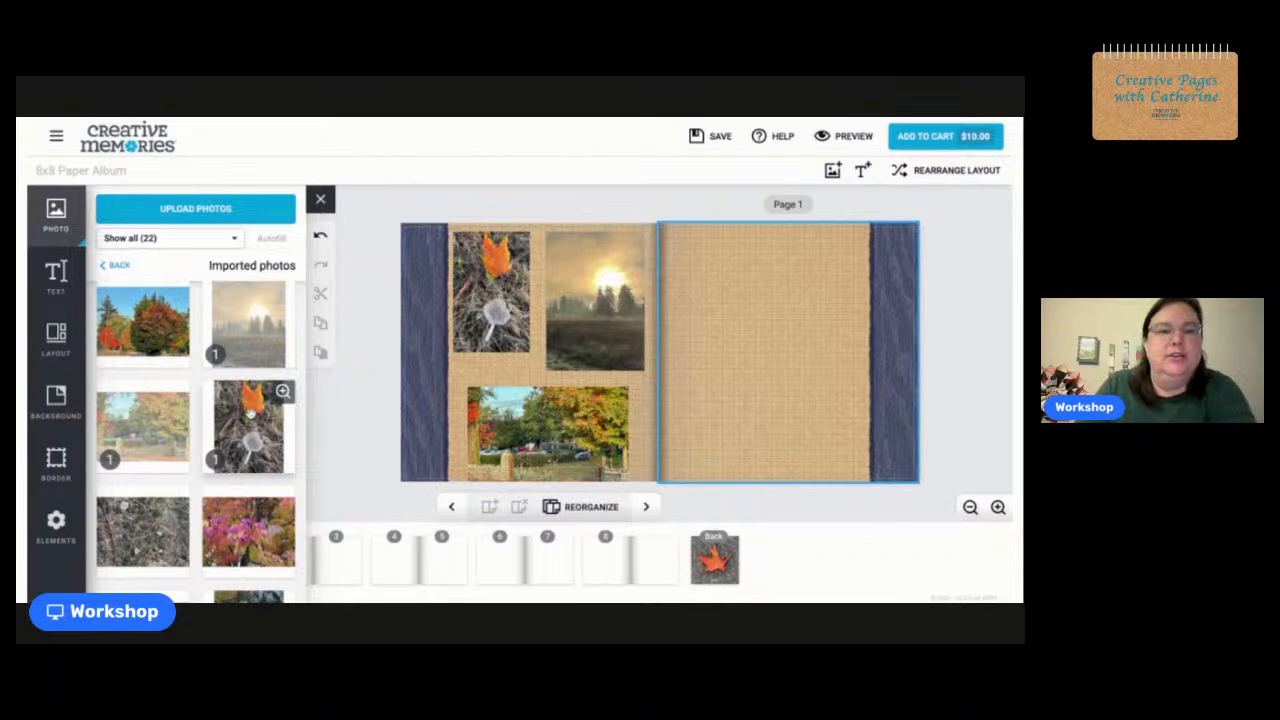
Place the mossy rocks photo on Page 1, reduced and set at the top beside the navy strip, and crop its lower edge.
{"action": "scroll", "coordinate": [250, 422], "scroll_direction": "up", "scroll_amount": 2}
{"action": "scroll", "coordinate": [250, 422], "scroll_direction": "up", "scroll_amount": 2}
{"action": "left_click_drag", "start_coordinate": [140, 390], "coordinate": [750, 340]}
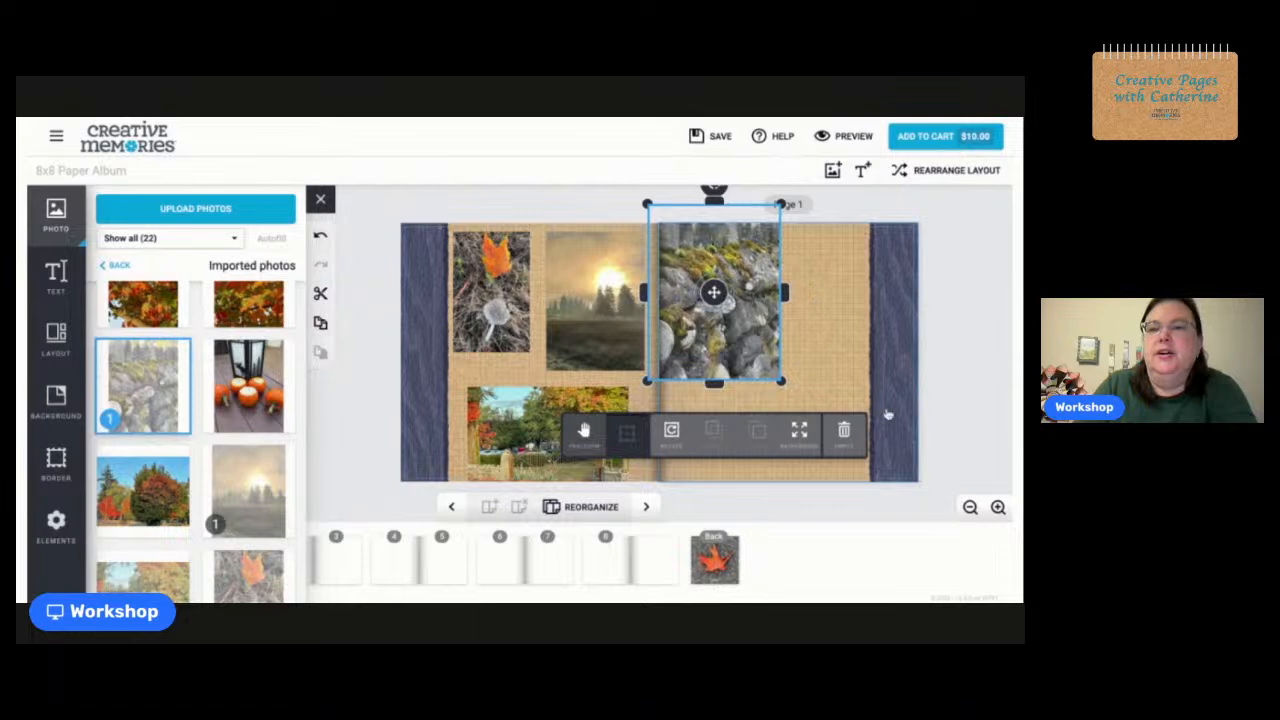
{"action": "left_click_drag", "start_coordinate": [784, 381], "coordinate": [761, 374]}
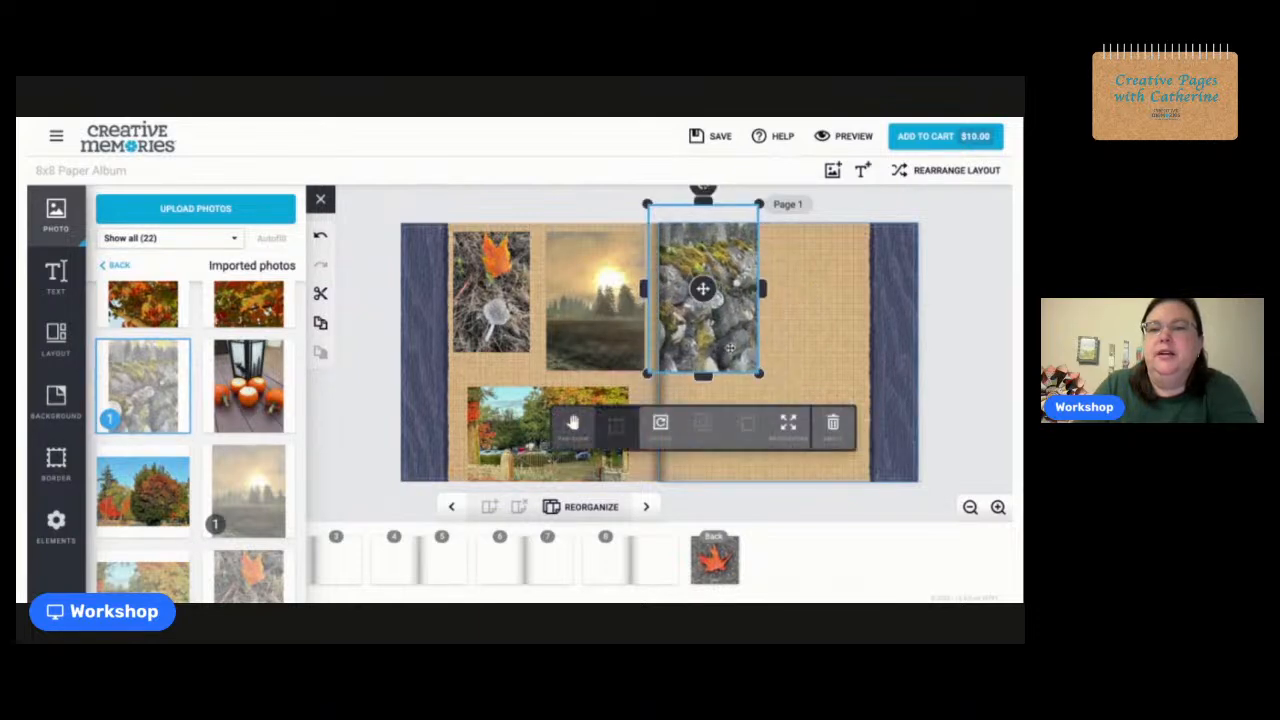
{"action": "left_click_drag", "start_coordinate": [703, 289], "coordinate": [803, 300]}
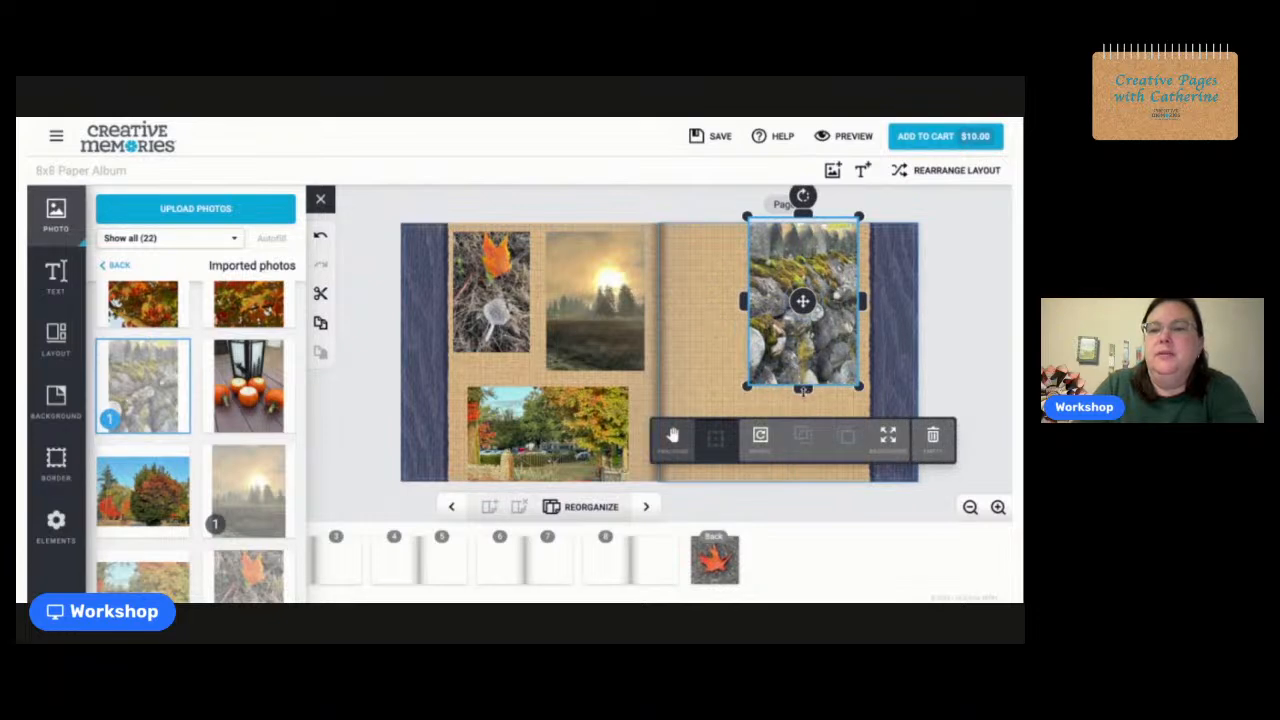
{"action": "left_click_drag", "start_coordinate": [803, 390], "coordinate": [803, 390]}
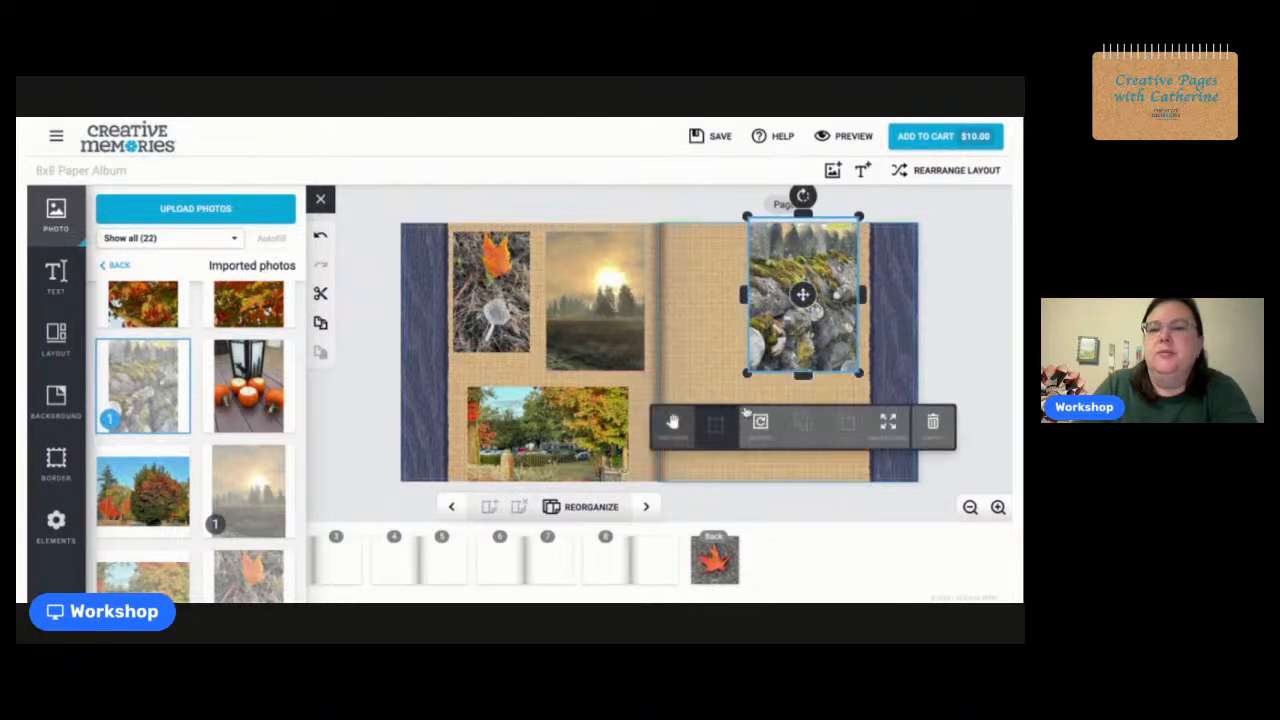
{"action": "left_click", "coordinate": [716, 340]}
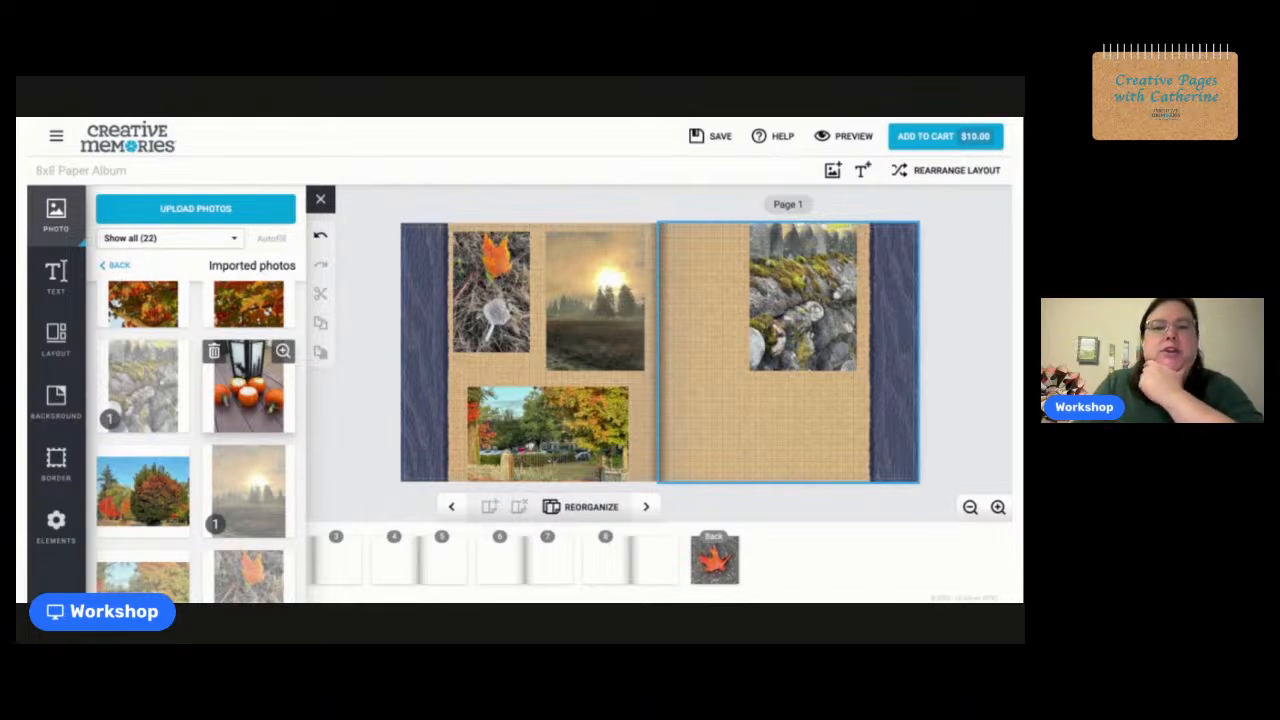
Add the lantern and pumpkins photo to Page 1, reduced and placed in the lower corner beside the spine.
{"action": "left_click_drag", "start_coordinate": [270, 420], "coordinate": [750, 385]}
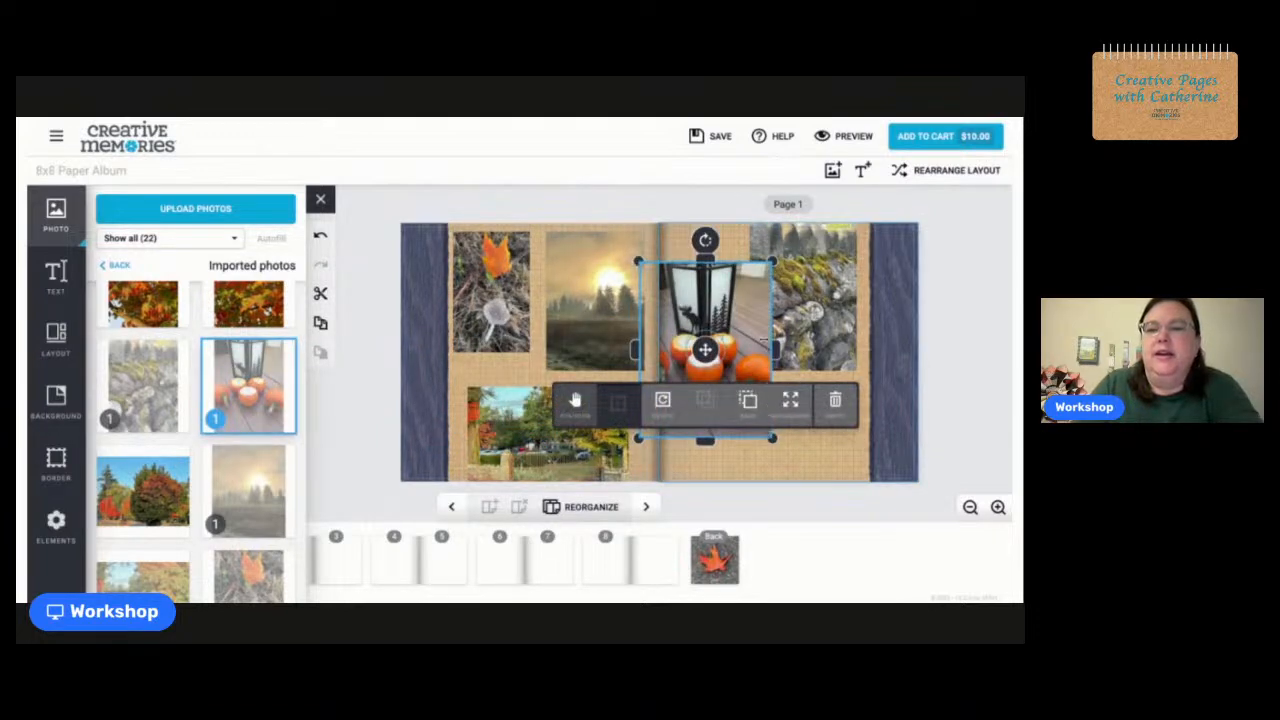
{"action": "left_click_drag", "start_coordinate": [772, 262], "coordinate": [739, 289]}
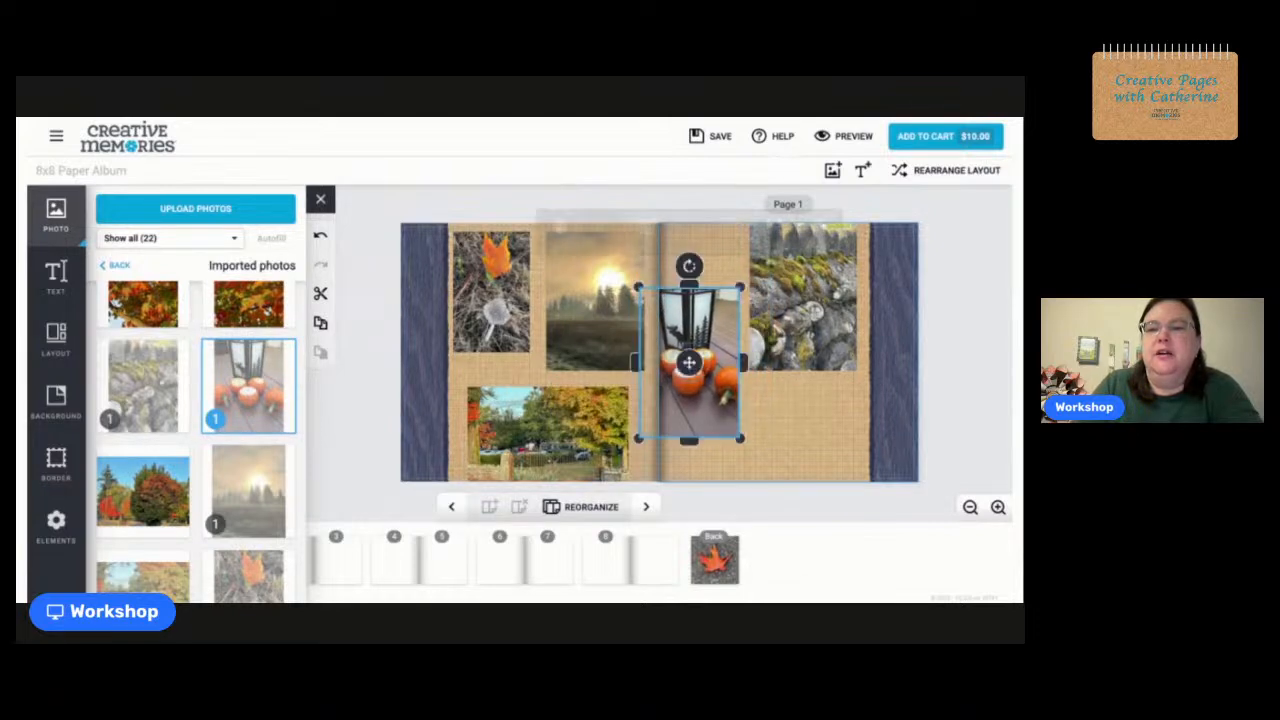
{"action": "left_click_drag", "start_coordinate": [689, 362], "coordinate": [702, 412]}
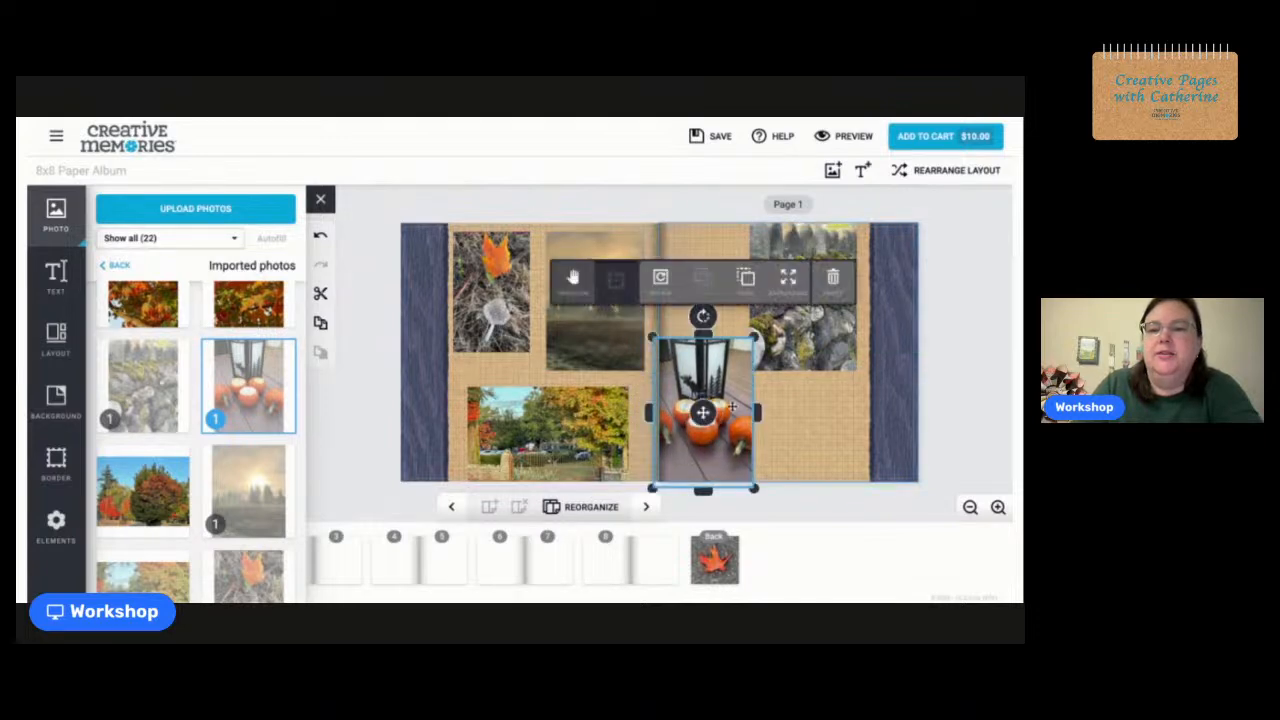
{"action": "left_click", "coordinate": [821, 427]}
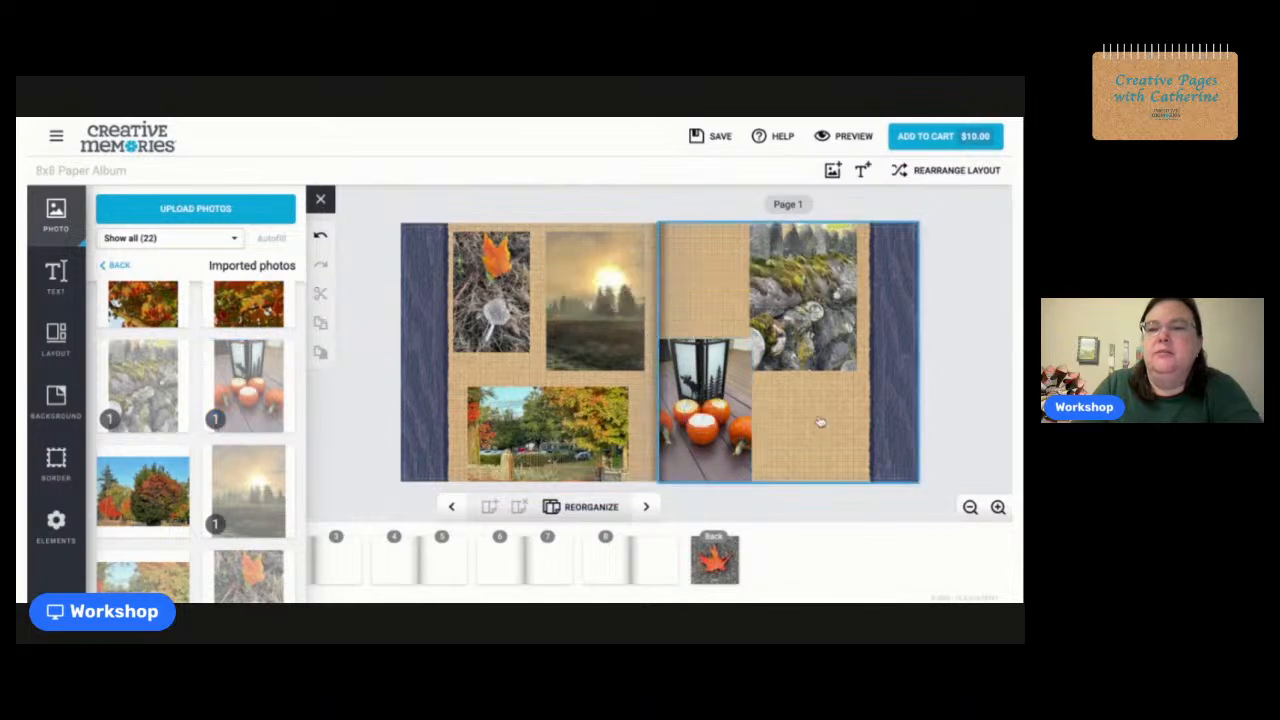
Crop the mossy rocks photo on Page 1 at its inner and lower edges, and move it down beside the navy strip.
{"action": "left_click", "coordinate": [810, 294]}
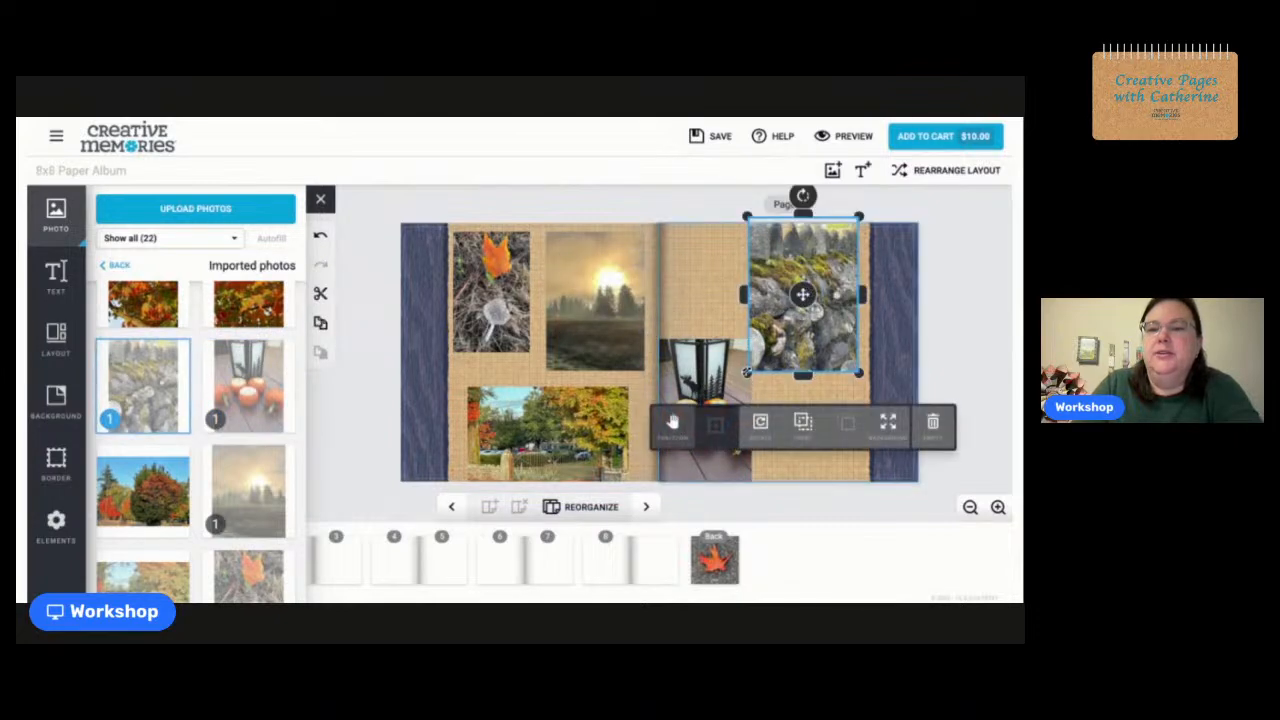
{"action": "mouse_move", "coordinate": [747, 373]}
{"action": "left_mouse_down"}
{"action": "mouse_move", "coordinate": [763, 361]}
{"action": "mouse_move", "coordinate": [760, 373]}
{"action": "left_mouse_up"}
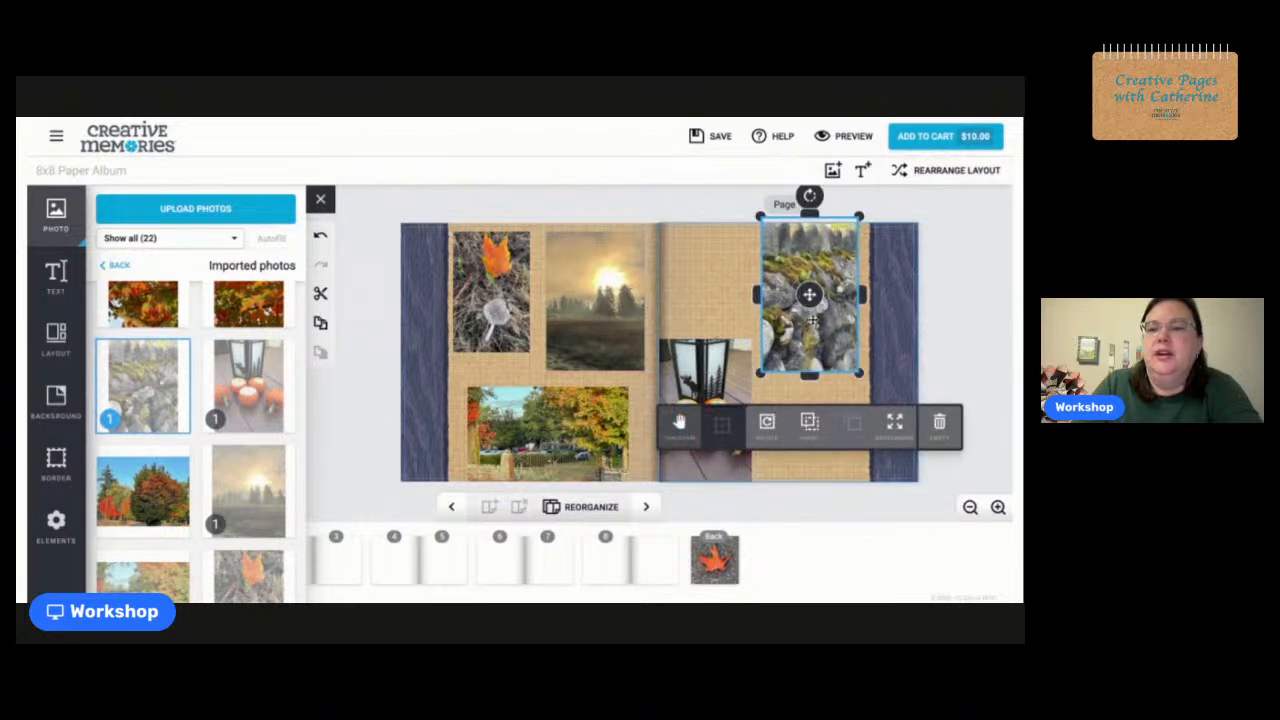
{"action": "left_click_drag", "start_coordinate": [809, 375], "coordinate": [810, 341]}
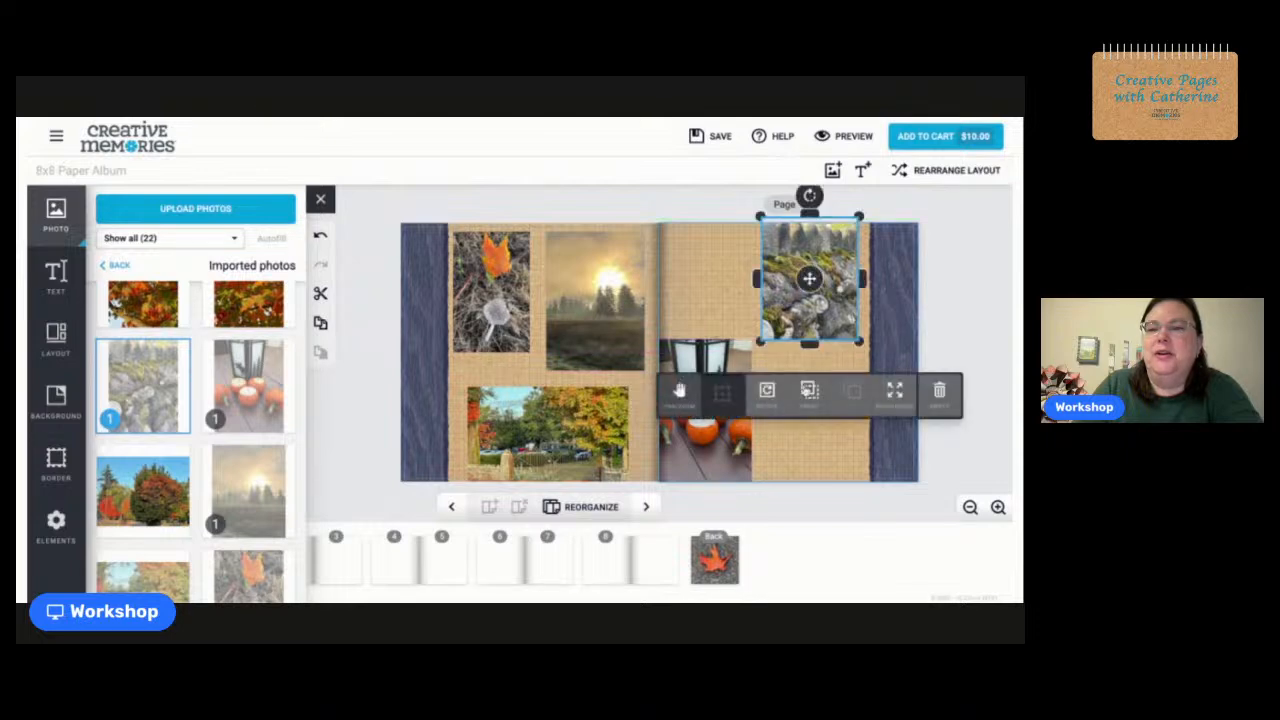
{"action": "left_click_drag", "start_coordinate": [809, 279], "coordinate": [815, 292]}
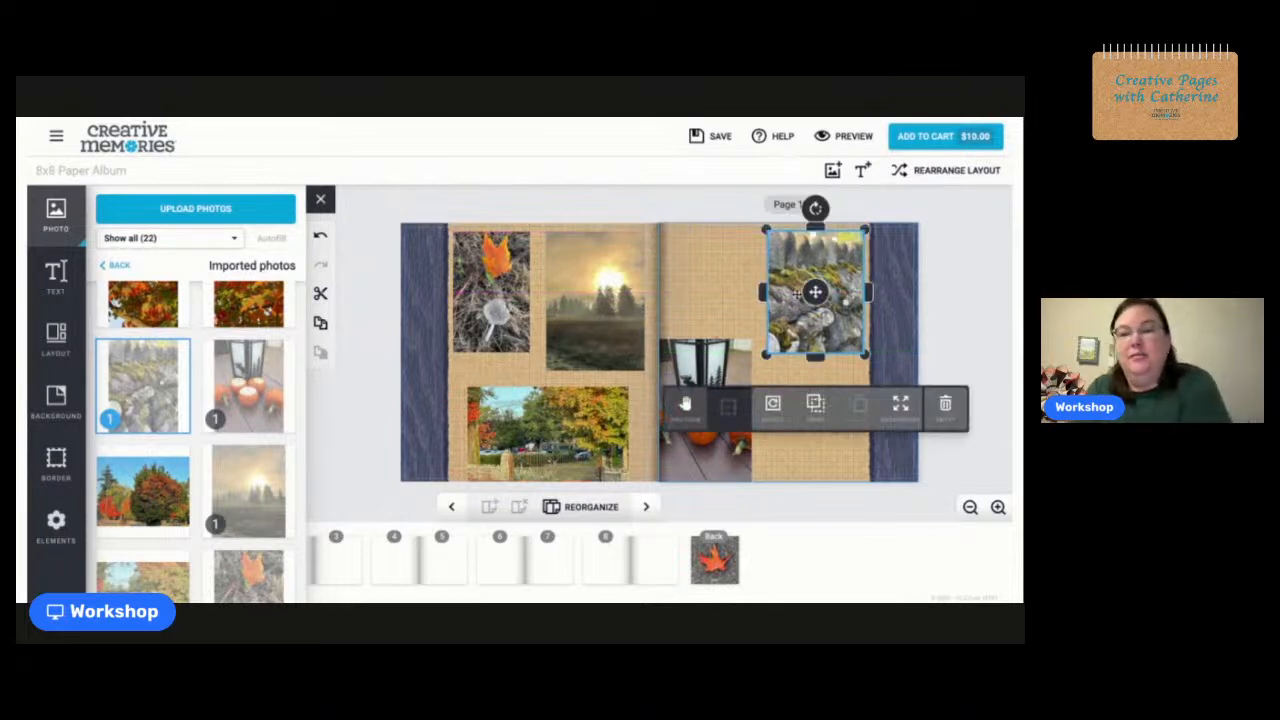
{"action": "left_click", "coordinate": [706, 312]}
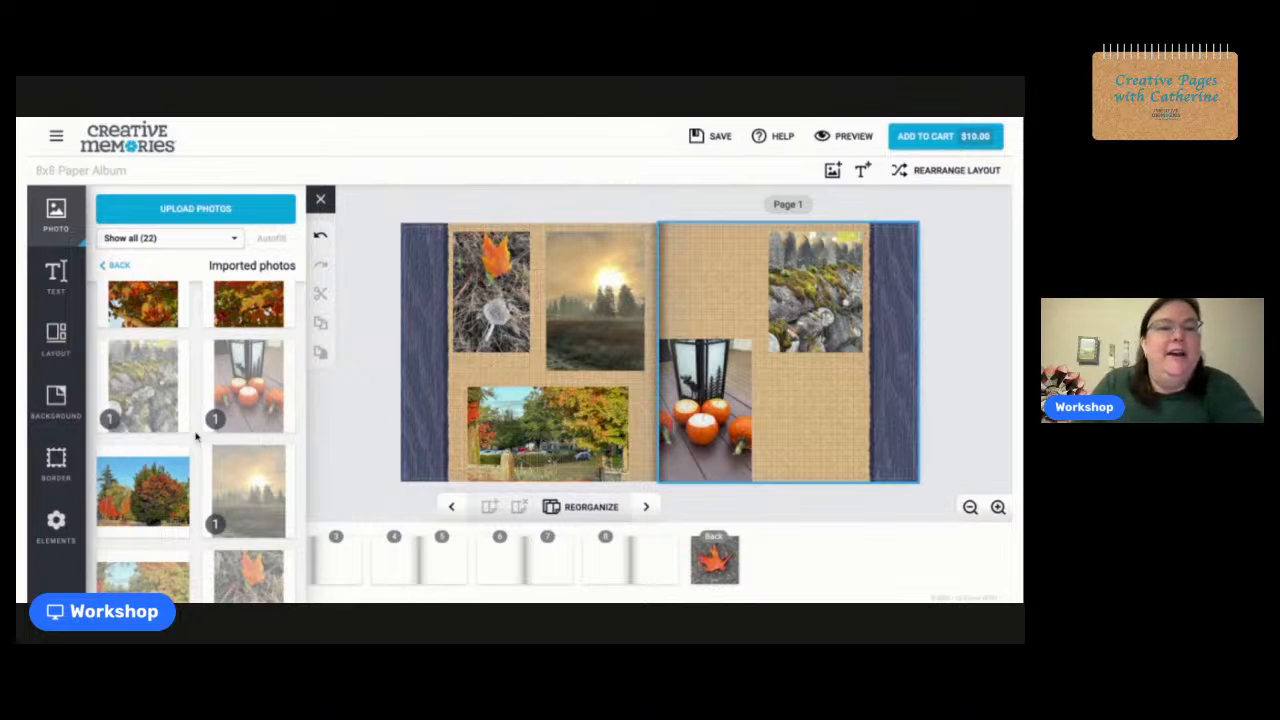
Add the pink autumn foliage photo above the lantern photo on Page 1, reduced and cropped nearly square to fit beside the mossy rocks.
{"action": "scroll", "coordinate": [196, 436], "scroll_direction": "down", "scroll_amount": 10}
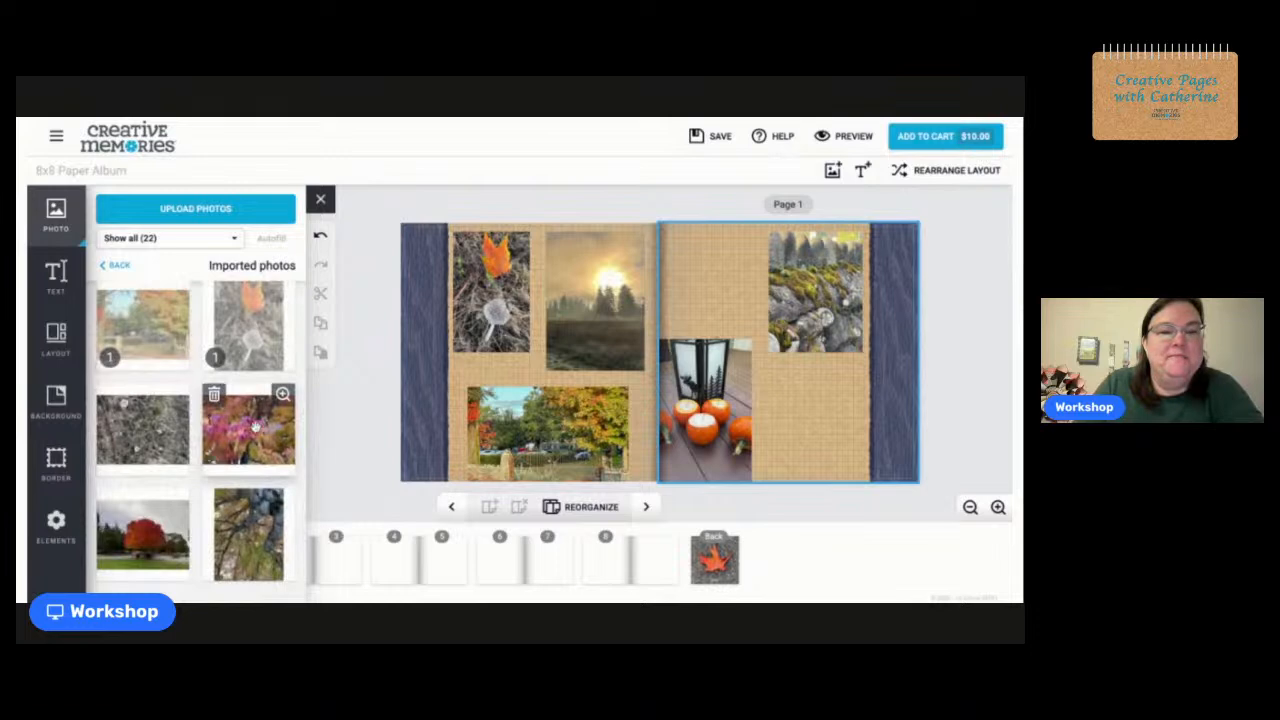
{"action": "left_click_drag", "start_coordinate": [252, 428], "coordinate": [733, 254]}
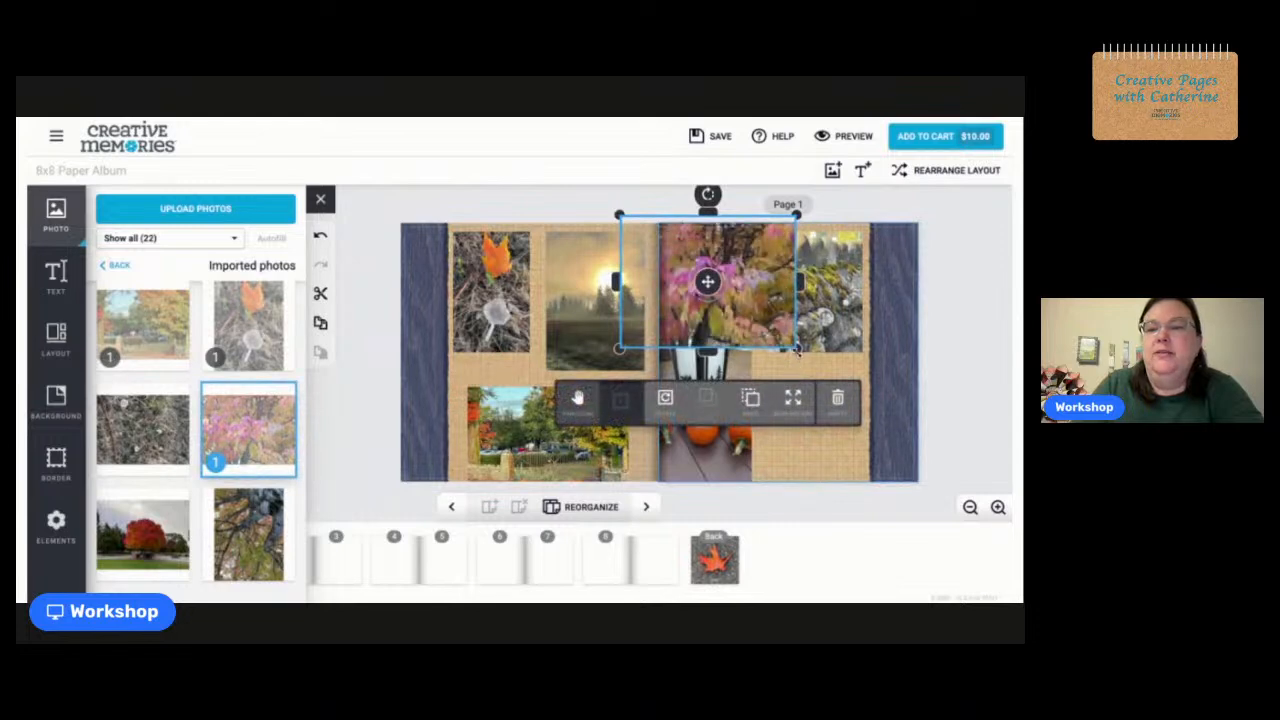
{"action": "left_click_drag", "start_coordinate": [797, 348], "coordinate": [739, 317]}
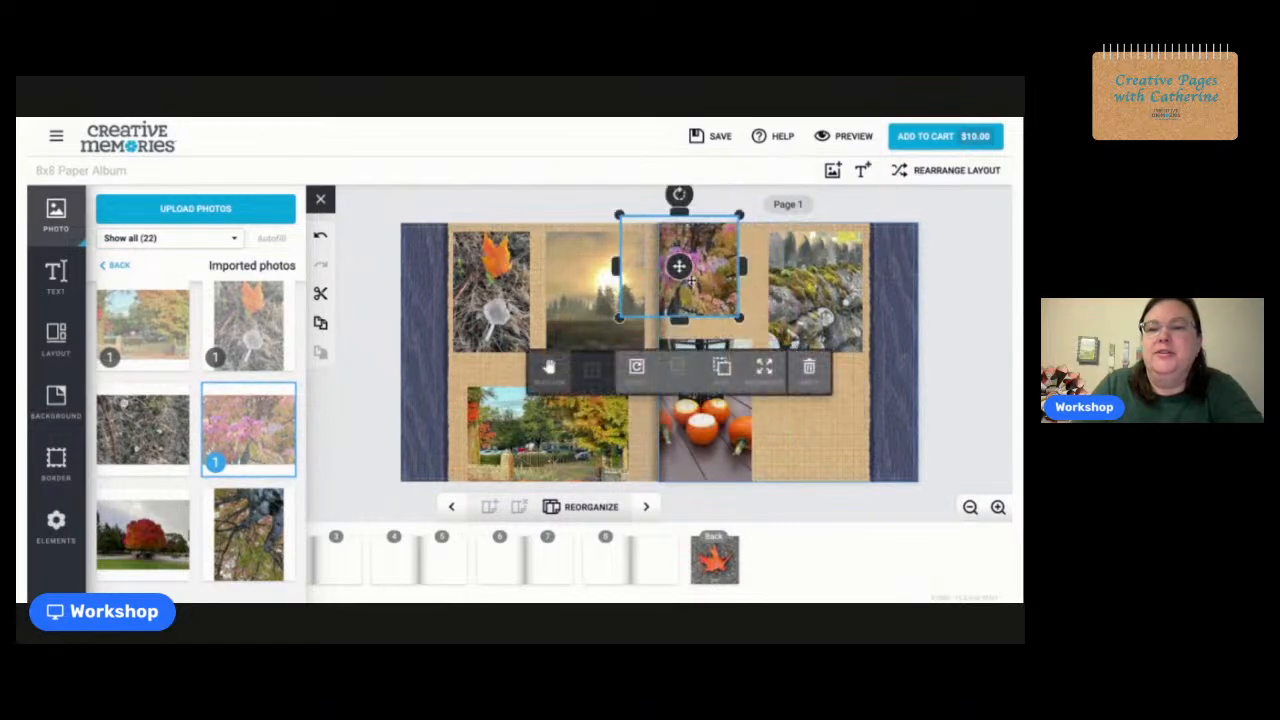
{"action": "left_click_drag", "start_coordinate": [662, 255], "coordinate": [677, 263]}
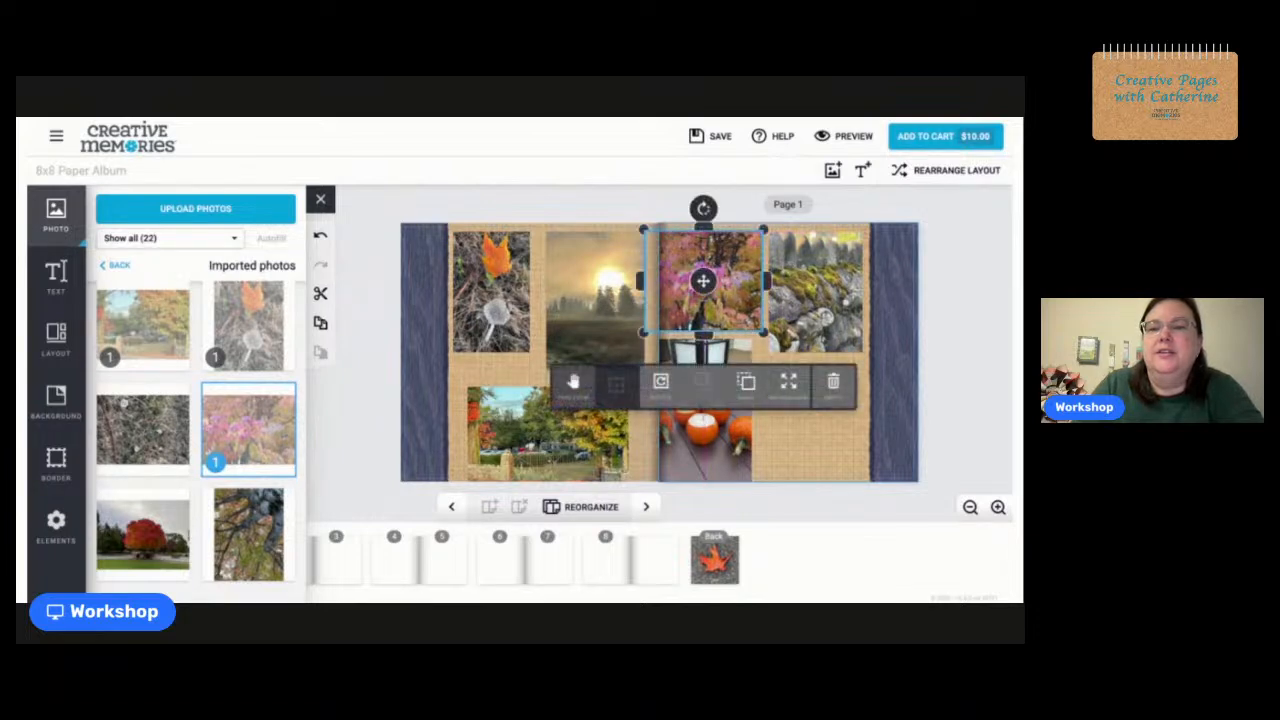
{"action": "left_click_drag", "start_coordinate": [643, 335], "coordinate": [643, 336]}
{"action": "left_click_drag", "start_coordinate": [714, 278], "coordinate": [717, 280]}
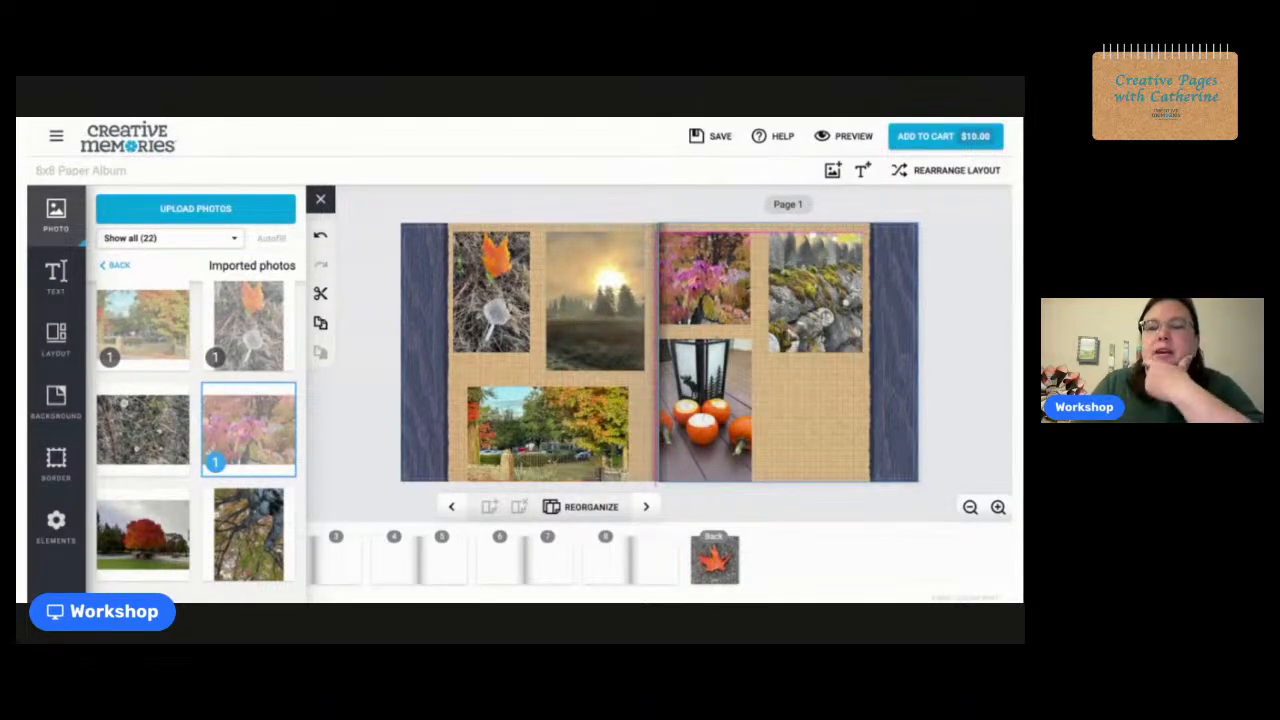
{"action": "mouse_move", "coordinate": [706, 280]}
{"action": "left_mouse_down"}
{"action": "mouse_move", "coordinate": [717, 293]}
{"action": "mouse_move", "coordinate": [717, 279]}
{"action": "left_mouse_up"}
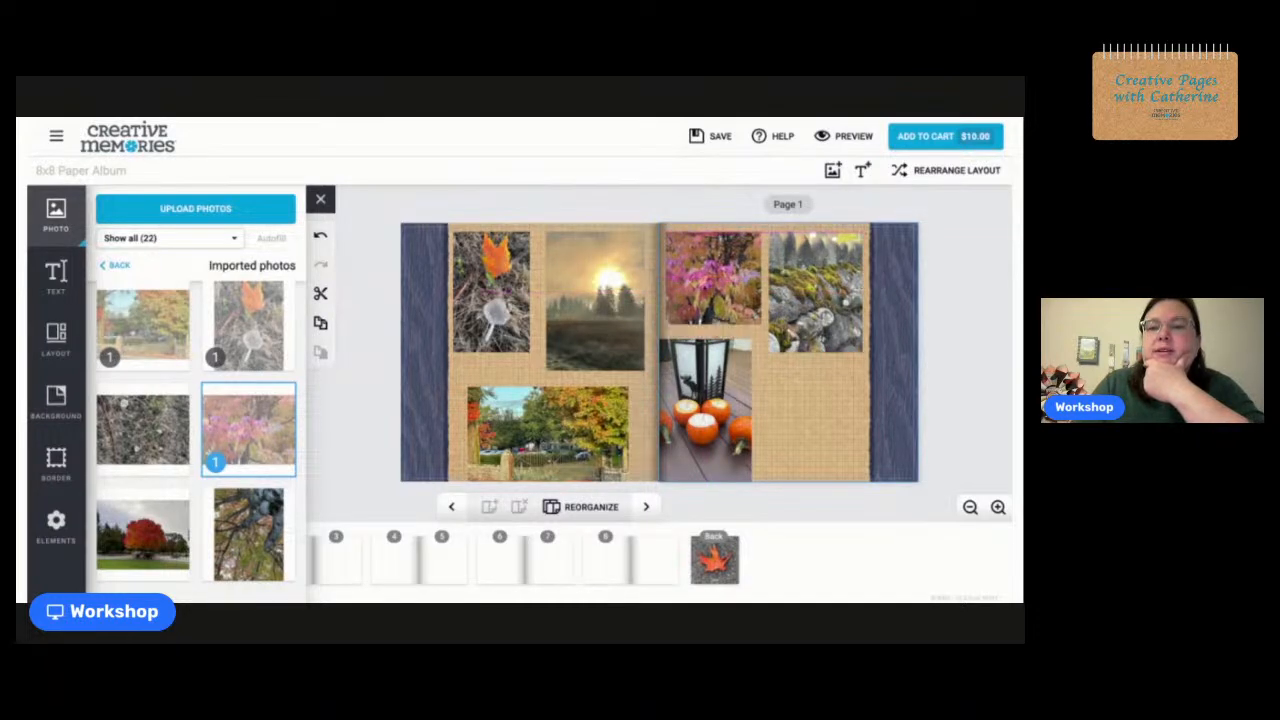
{"action": "left_click", "coordinate": [713, 279]}
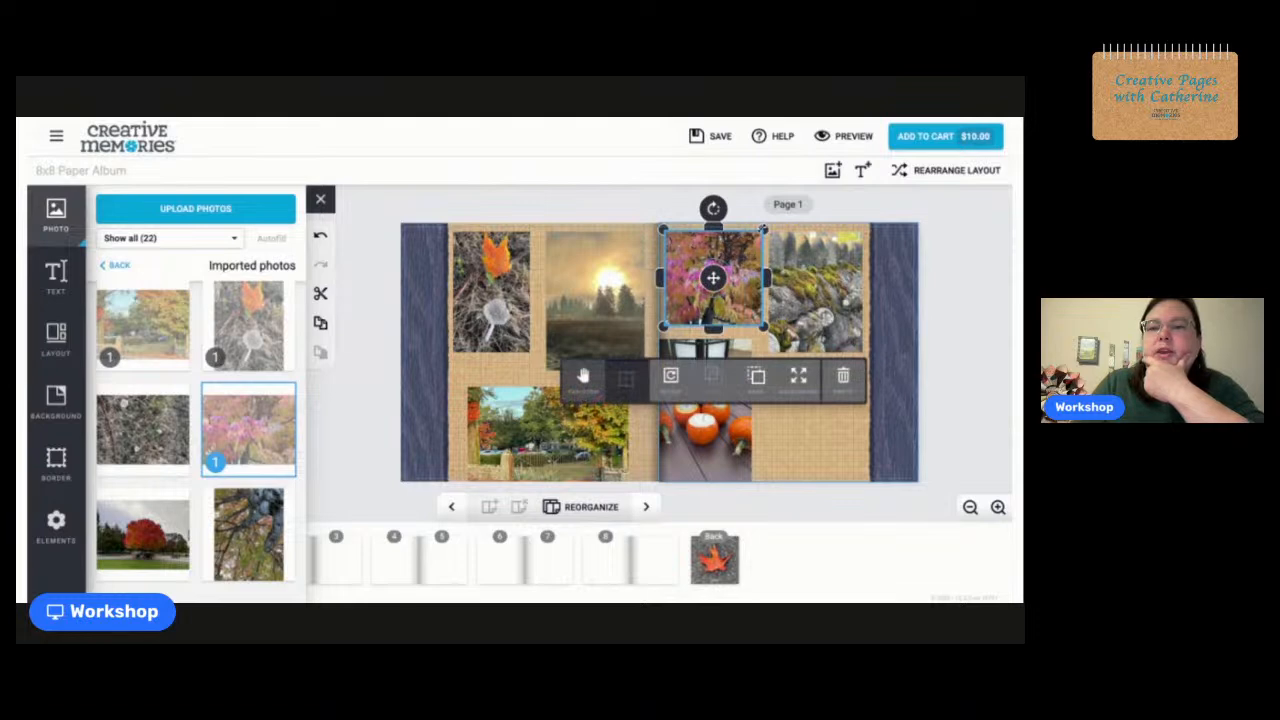
{"action": "left_click", "coordinate": [834, 432]}
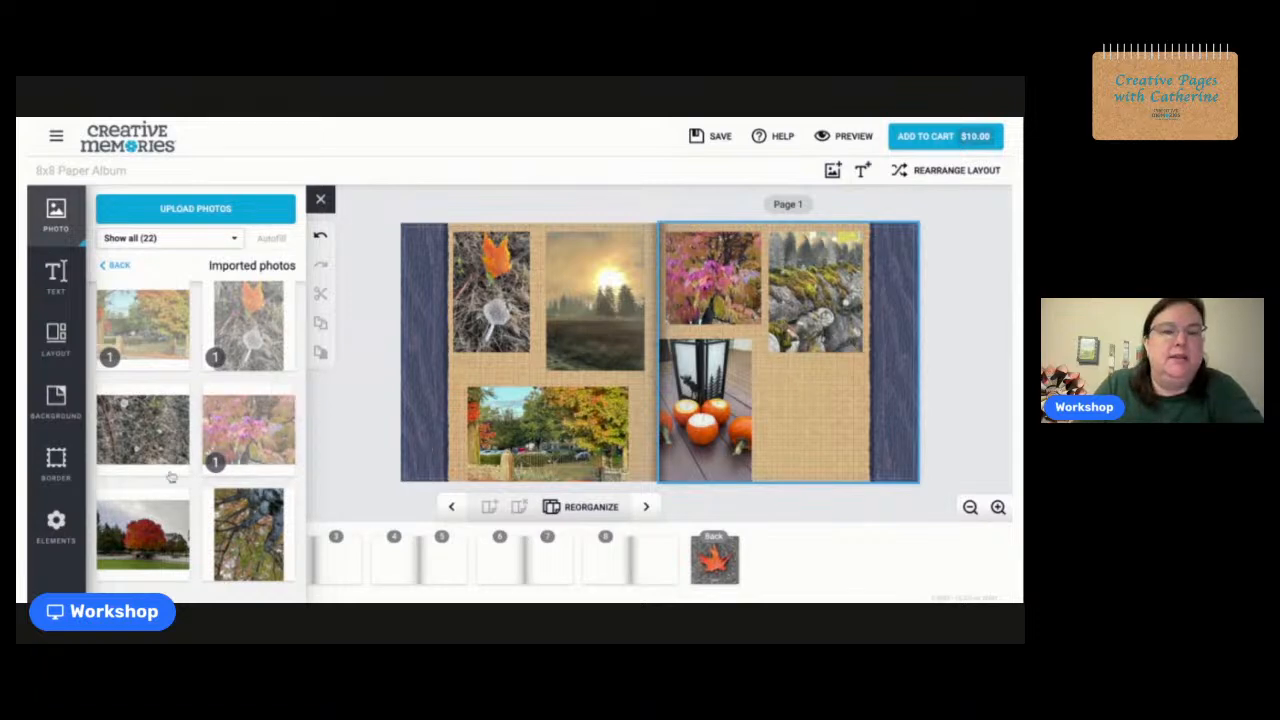
Add the tree branches photo below the mossy rocks photo on Page 1, reduced to match its width.
{"action": "mouse_move", "coordinate": [170, 464]}
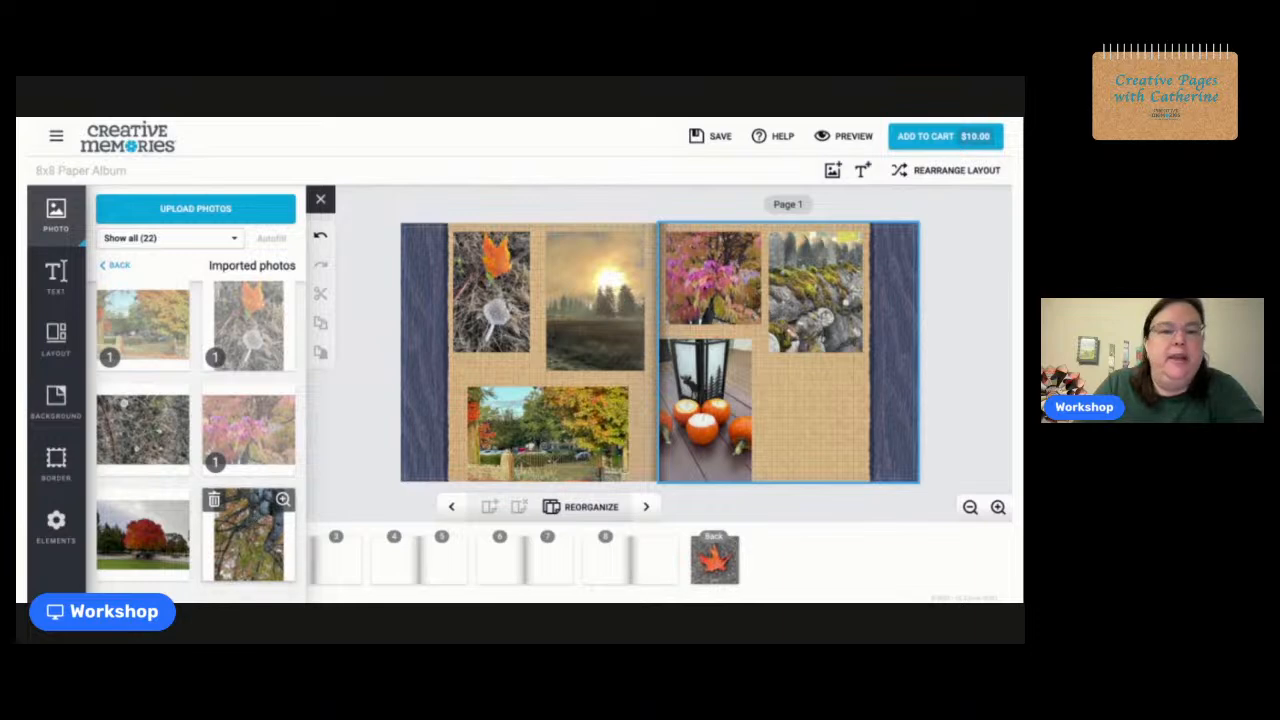
{"action": "left_click_drag", "start_coordinate": [253, 520], "coordinate": [815, 415]}
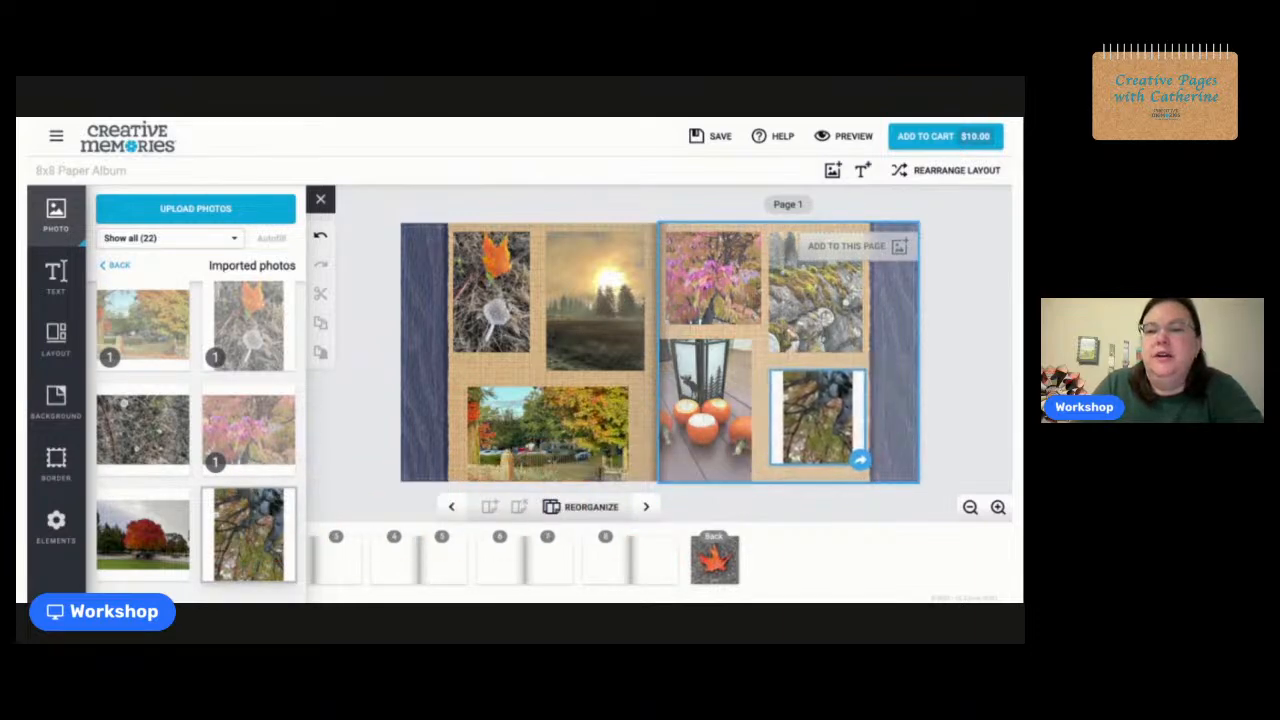
{"action": "left_click_drag", "start_coordinate": [885, 508], "coordinate": [856, 450]}
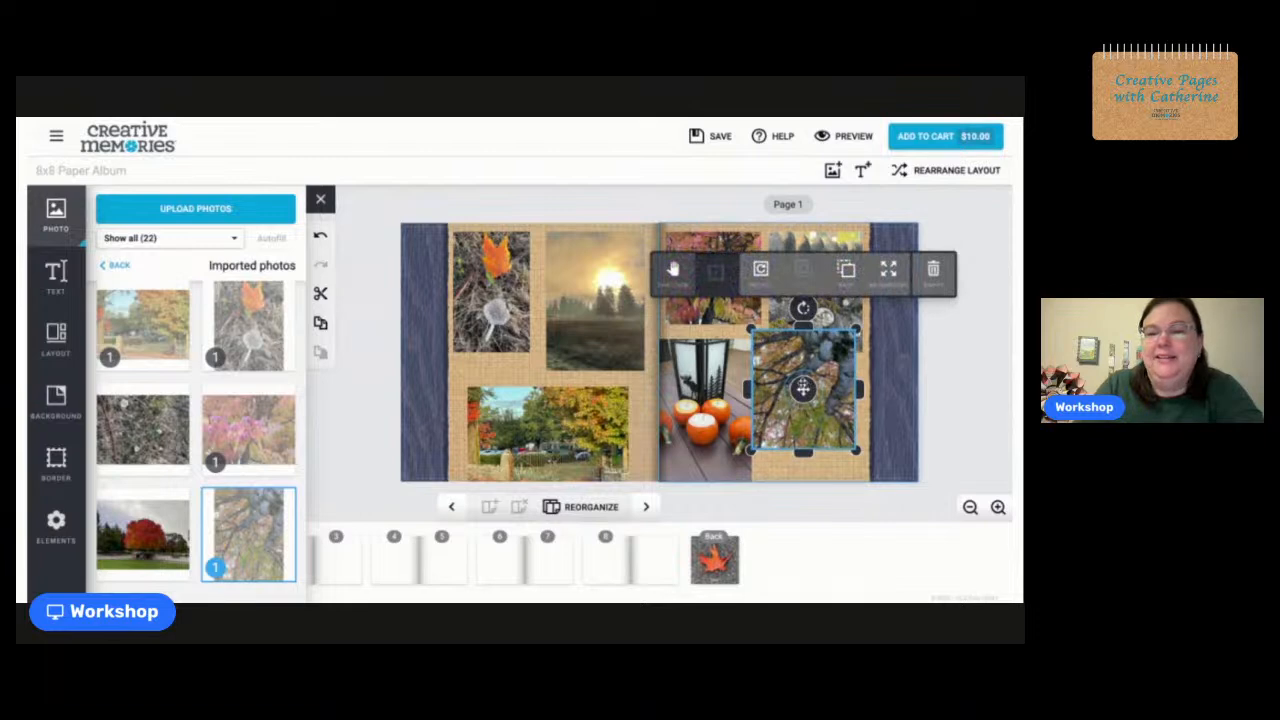
{"action": "left_click_drag", "start_coordinate": [803, 388], "coordinate": [815, 420]}
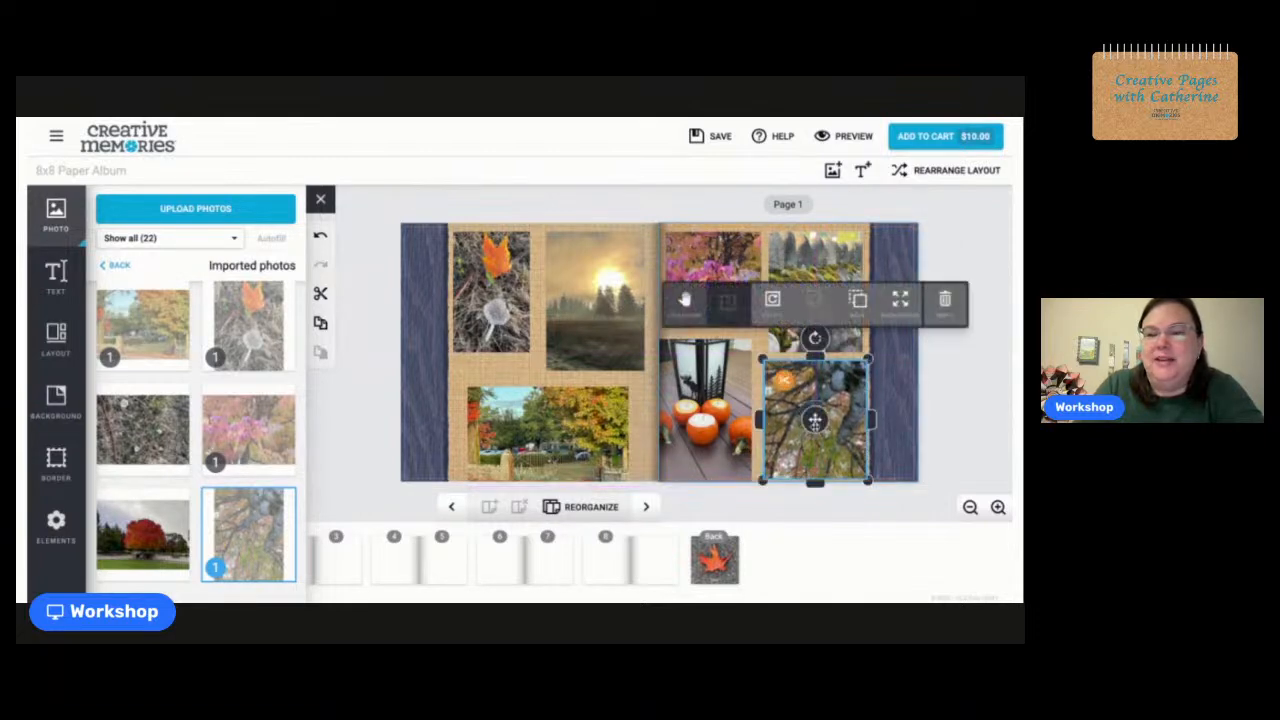
{"action": "left_click", "coordinate": [762, 481]}
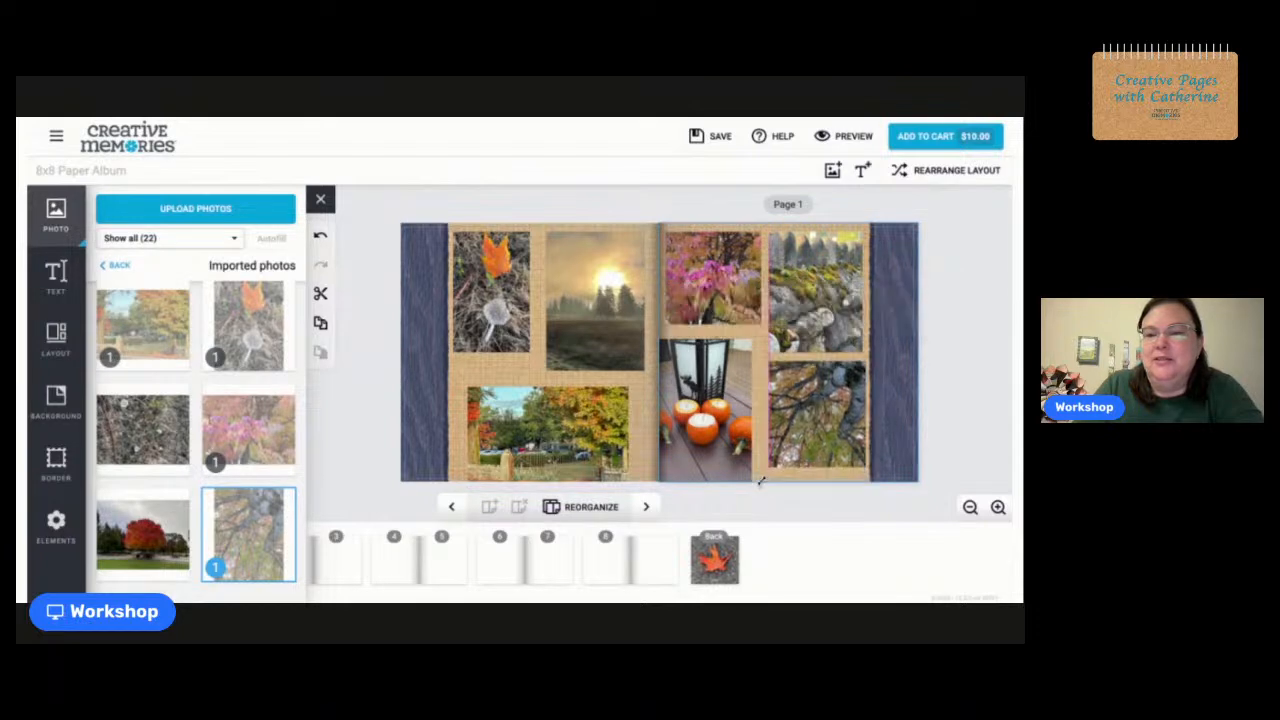
{"action": "left_click", "coordinate": [815, 410]}
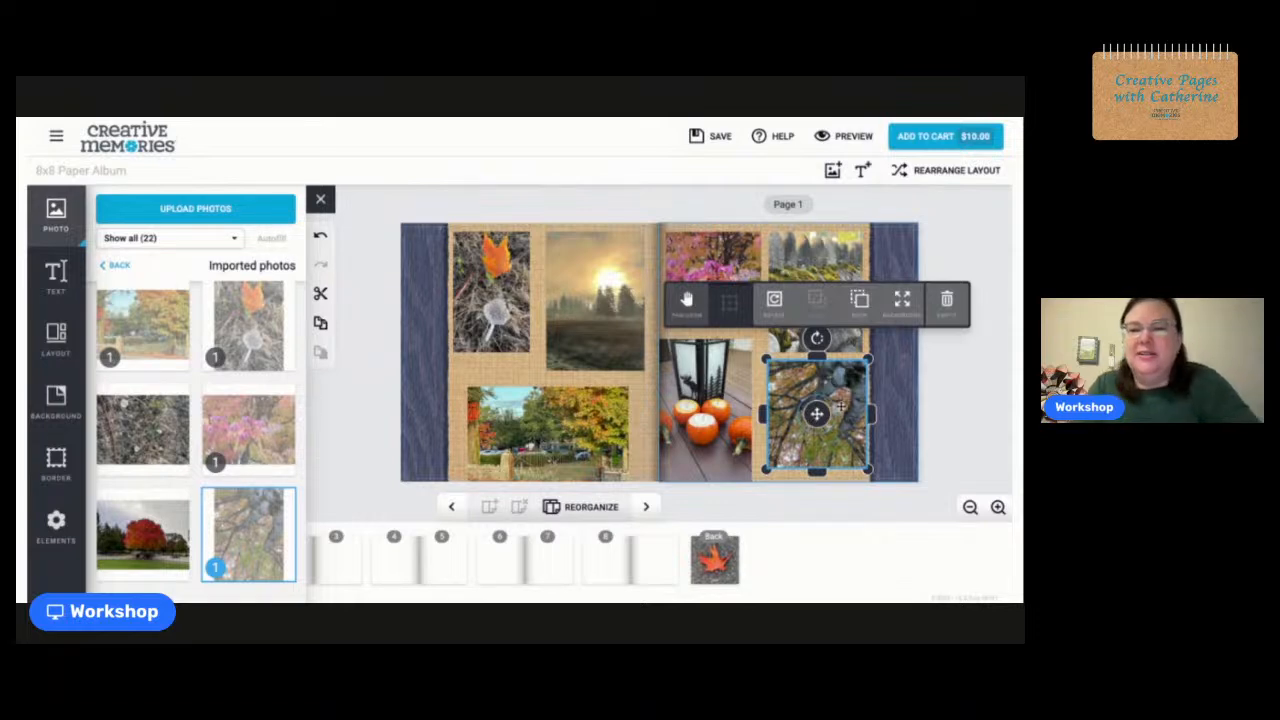
{"action": "left_click", "coordinate": [940, 404]}
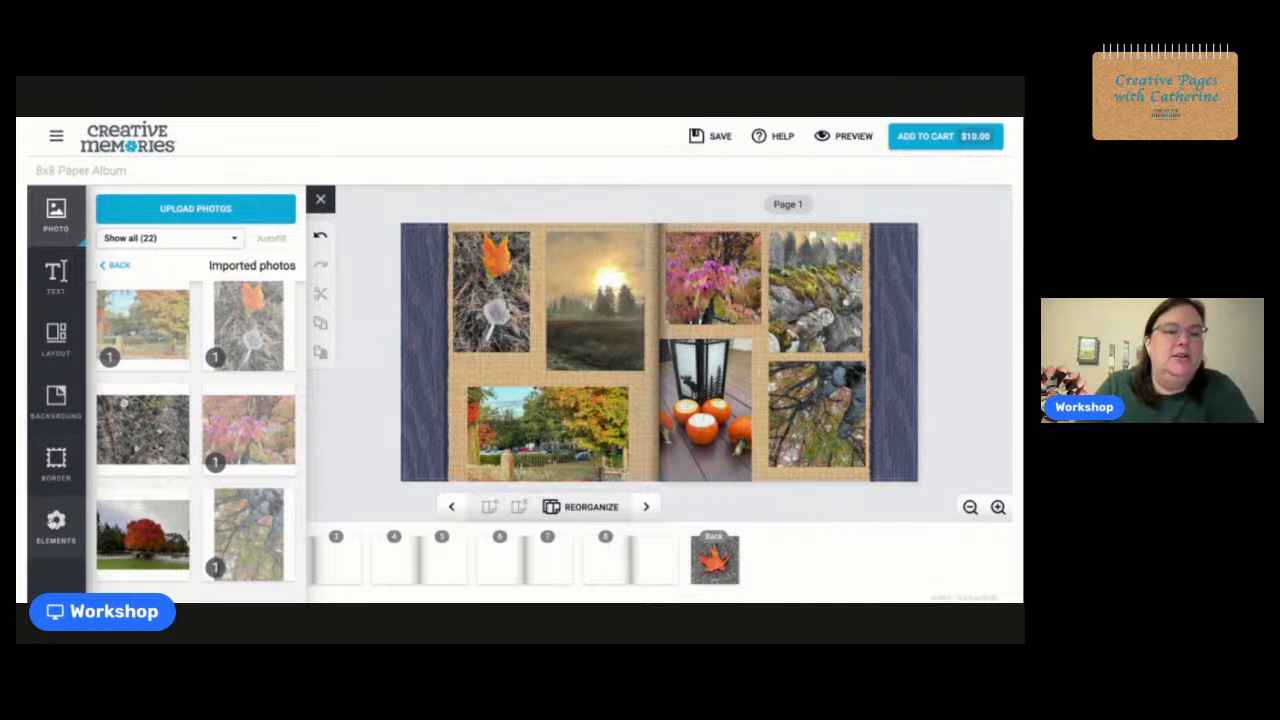
Add the "autumn adventure" wreath from the Autumn Harvest elements, reduced and placed where the three photos meet on the page facing Page 1.
{"action": "left_click", "coordinate": [56, 530]}
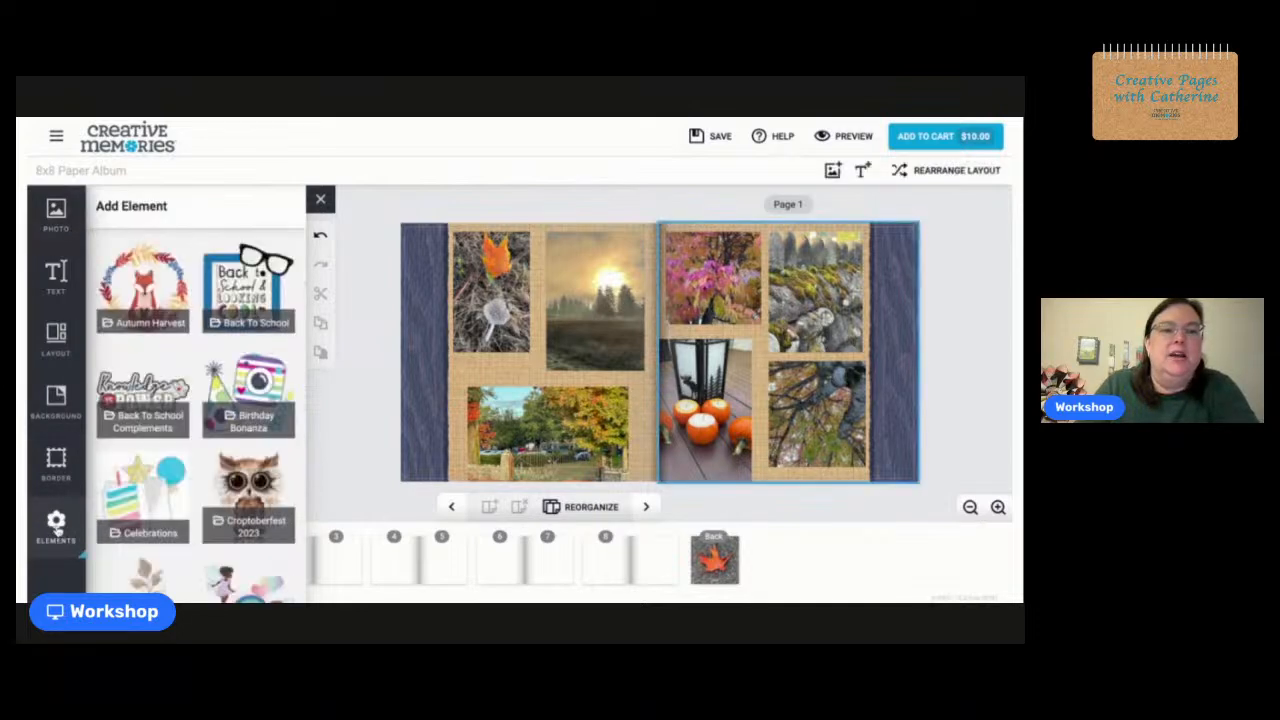
{"action": "left_click", "coordinate": [155, 326]}
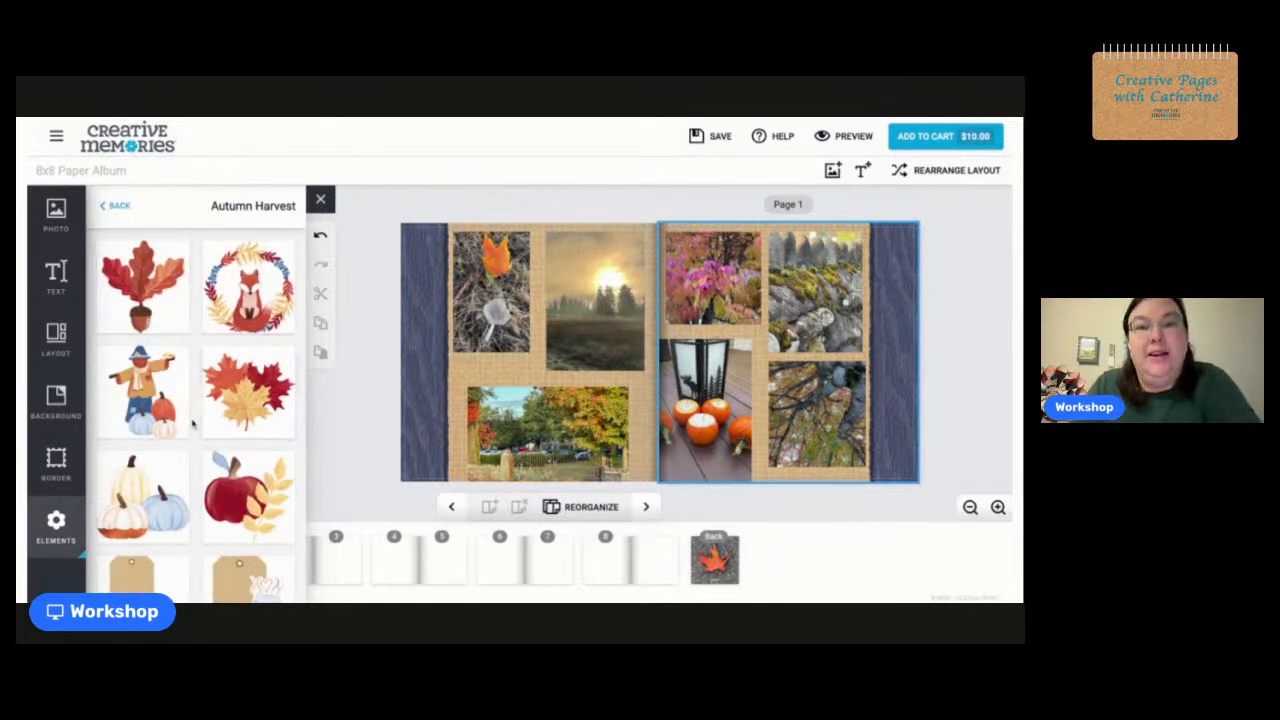
{"action": "scroll", "coordinate": [194, 458], "scroll_direction": "down", "scroll_amount": 2}
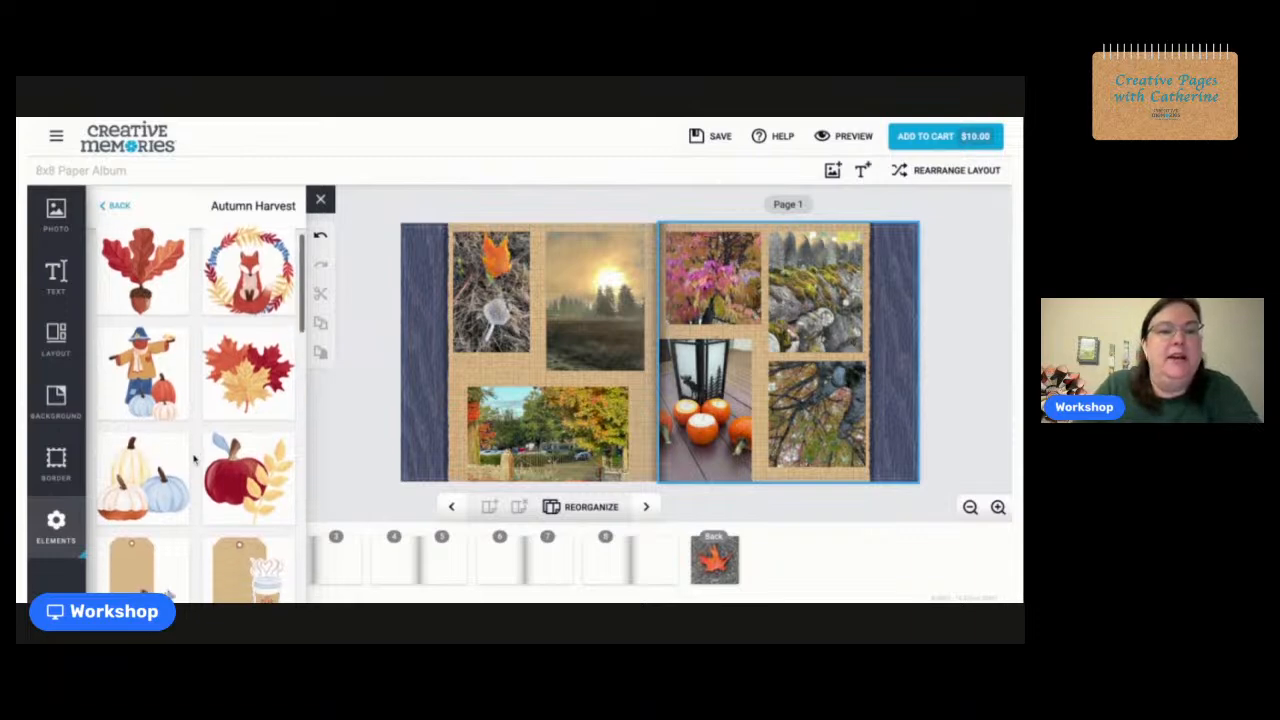
{"action": "scroll", "coordinate": [194, 458], "scroll_direction": "down", "scroll_amount": 5}
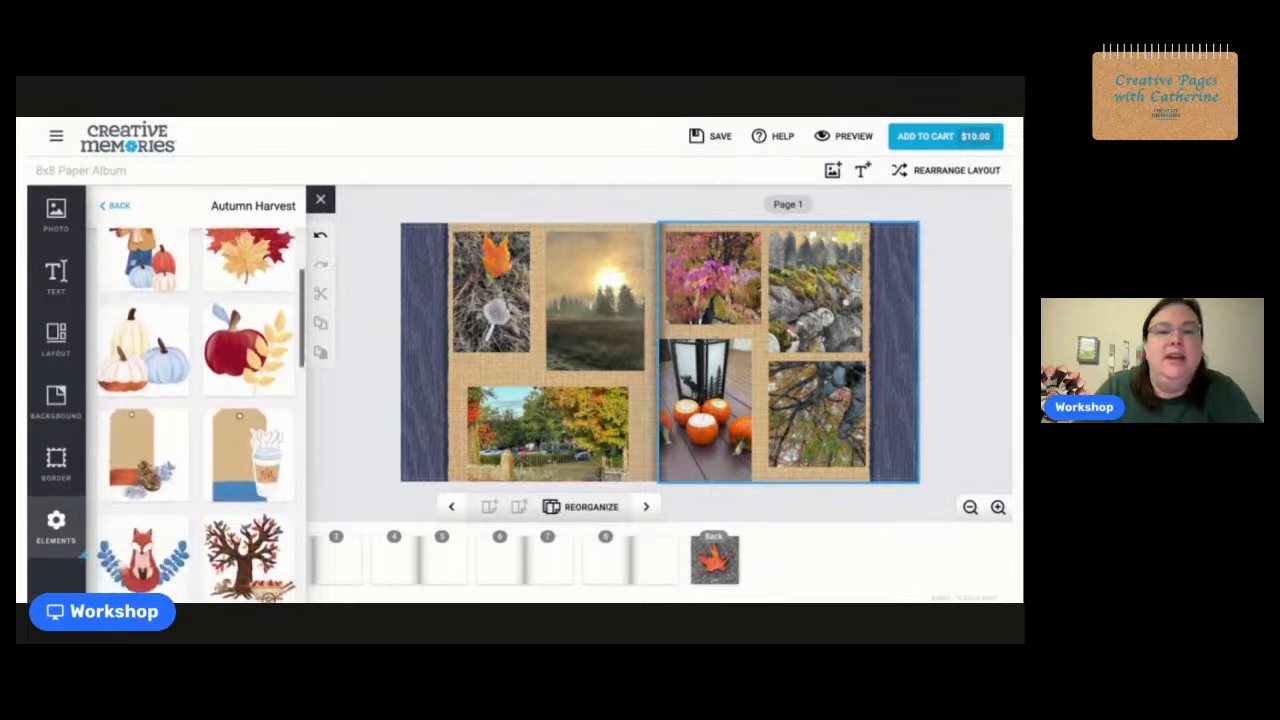
{"action": "scroll", "coordinate": [200, 415], "scroll_direction": "down", "scroll_amount": 2}
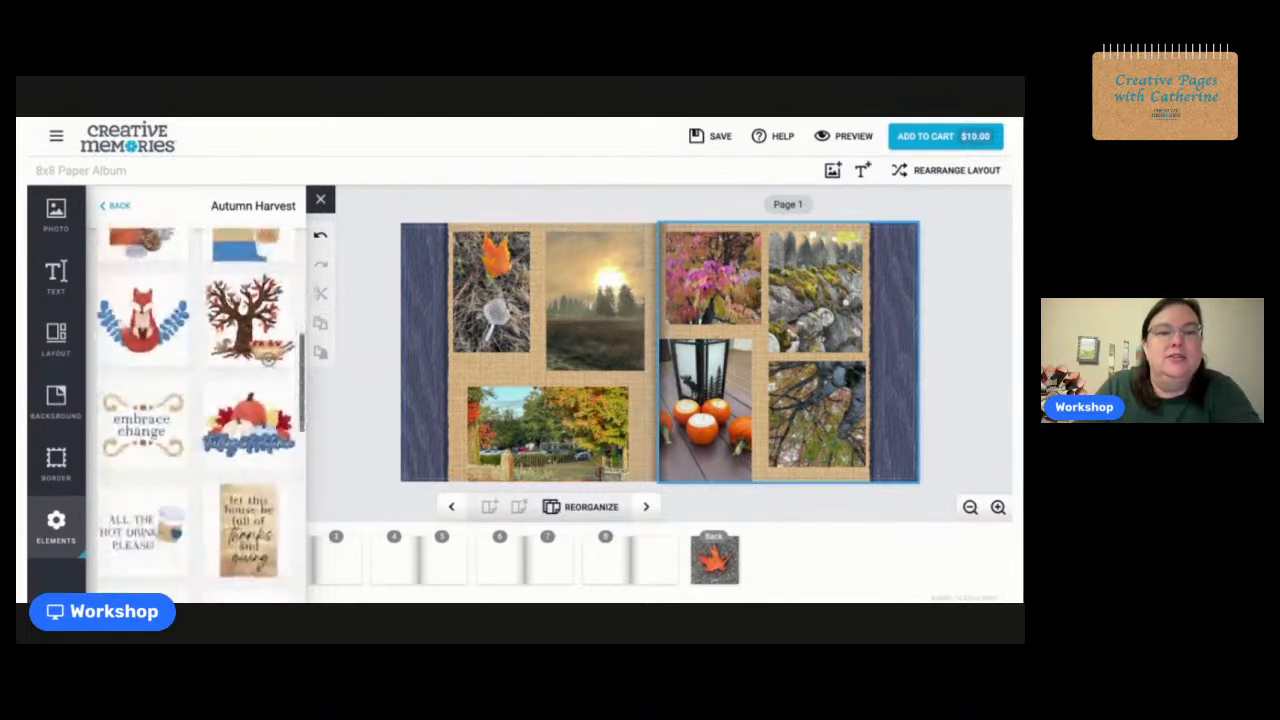
{"action": "scroll", "coordinate": [200, 415], "scroll_direction": "down", "scroll_amount": 3}
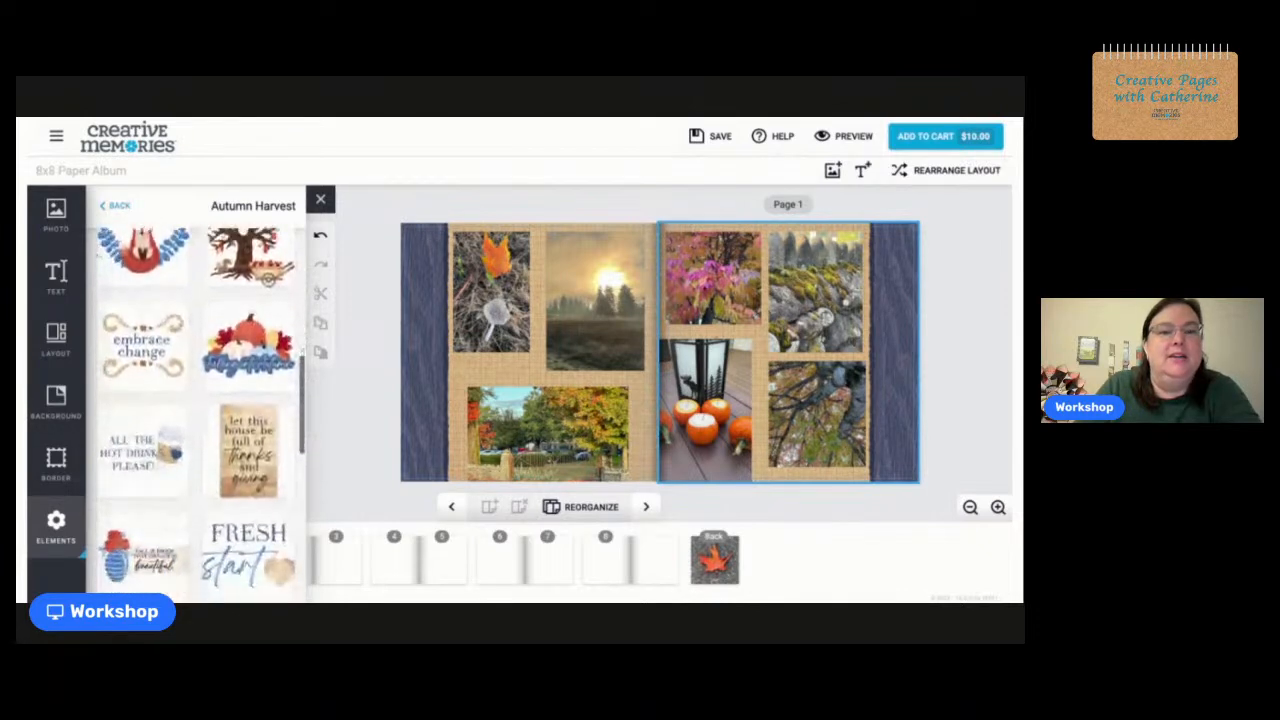
{"action": "scroll", "coordinate": [200, 415], "scroll_direction": "down", "scroll_amount": 4}
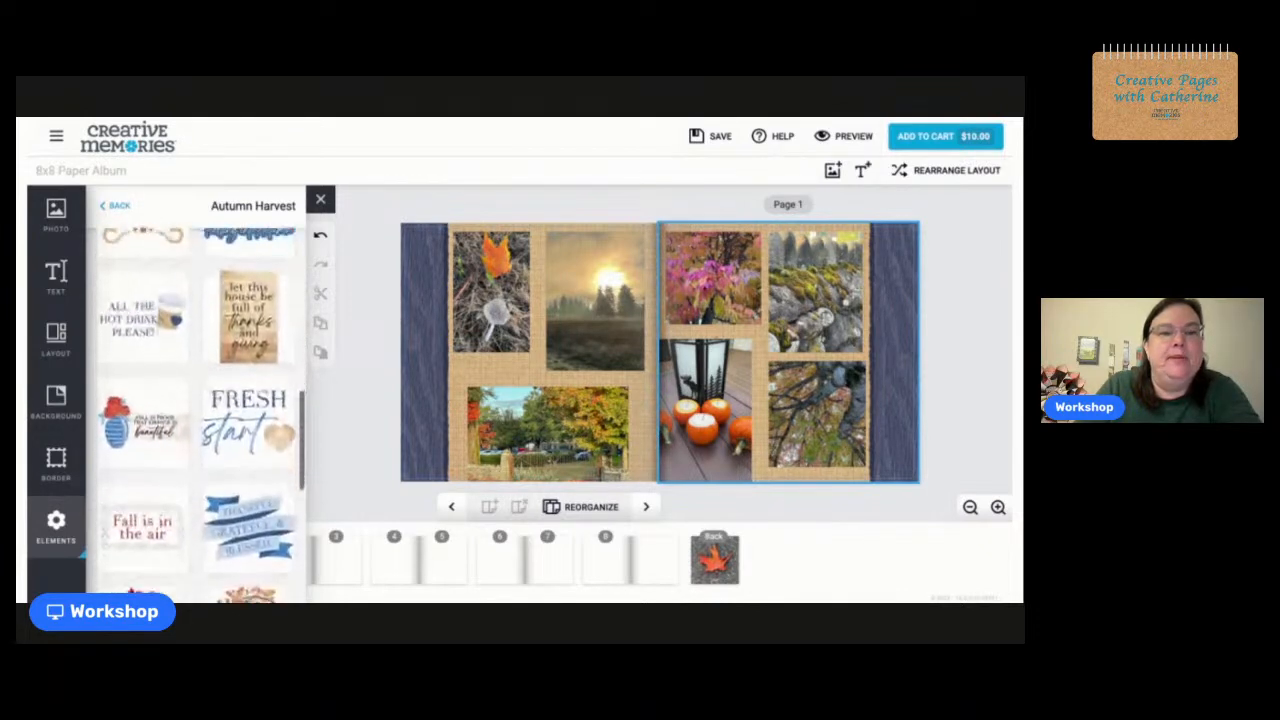
{"action": "scroll", "coordinate": [200, 415], "scroll_direction": "down", "scroll_amount": 1}
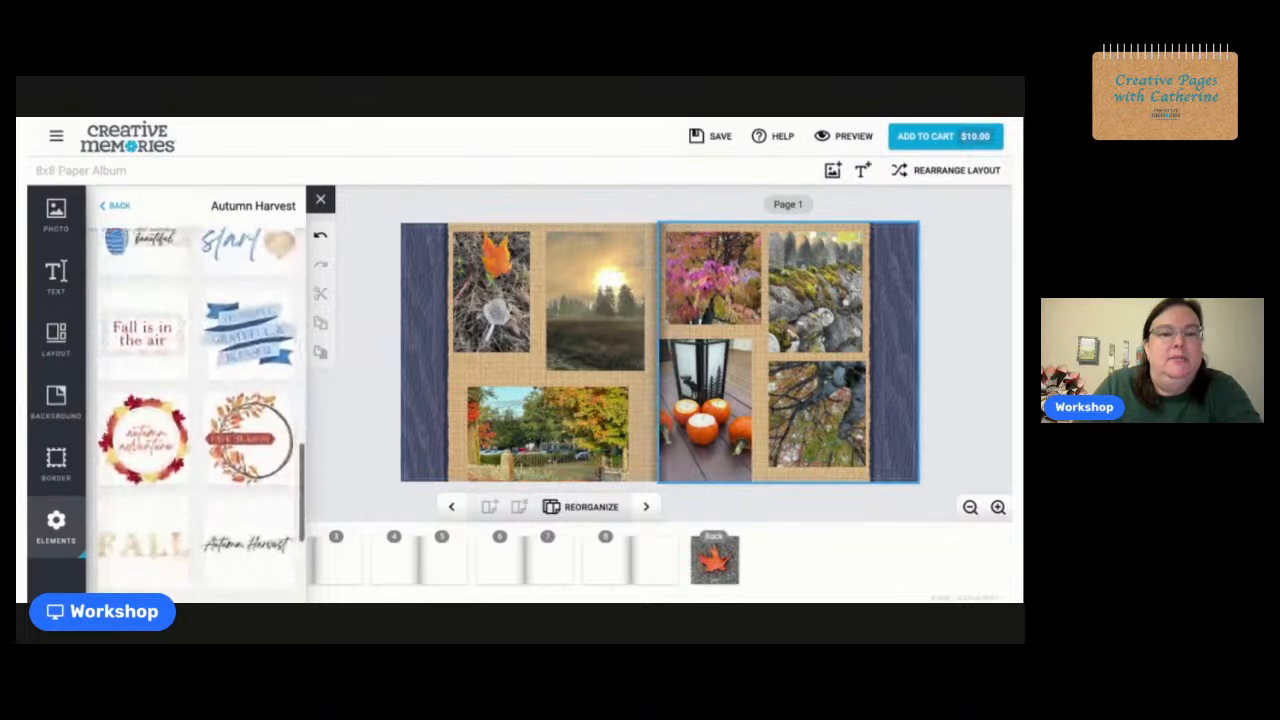
{"action": "left_click_drag", "start_coordinate": [143, 425], "coordinate": [535, 432]}
{"action": "left_click_drag", "start_coordinate": [493, 390], "coordinate": [521, 372]}
{"action": "left_click_drag", "start_coordinate": [566, 327], "coordinate": [503, 399]}
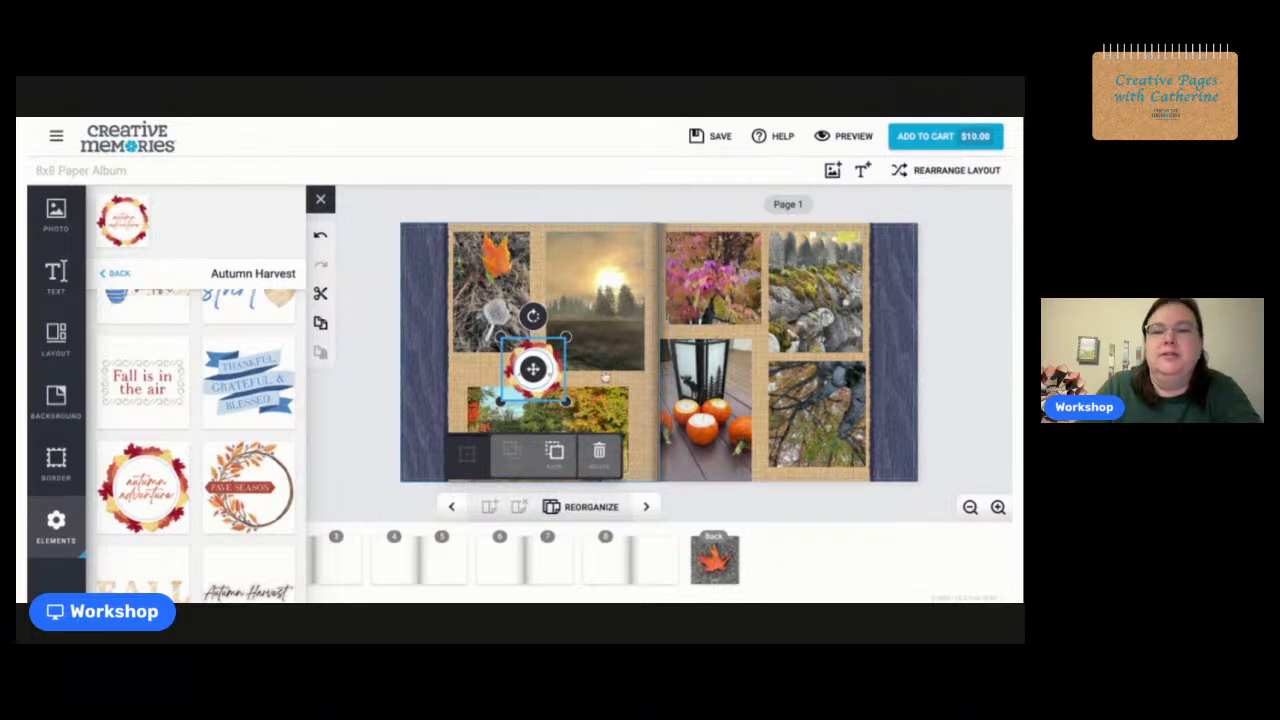
{"action": "left_click", "coordinate": [960, 322]}
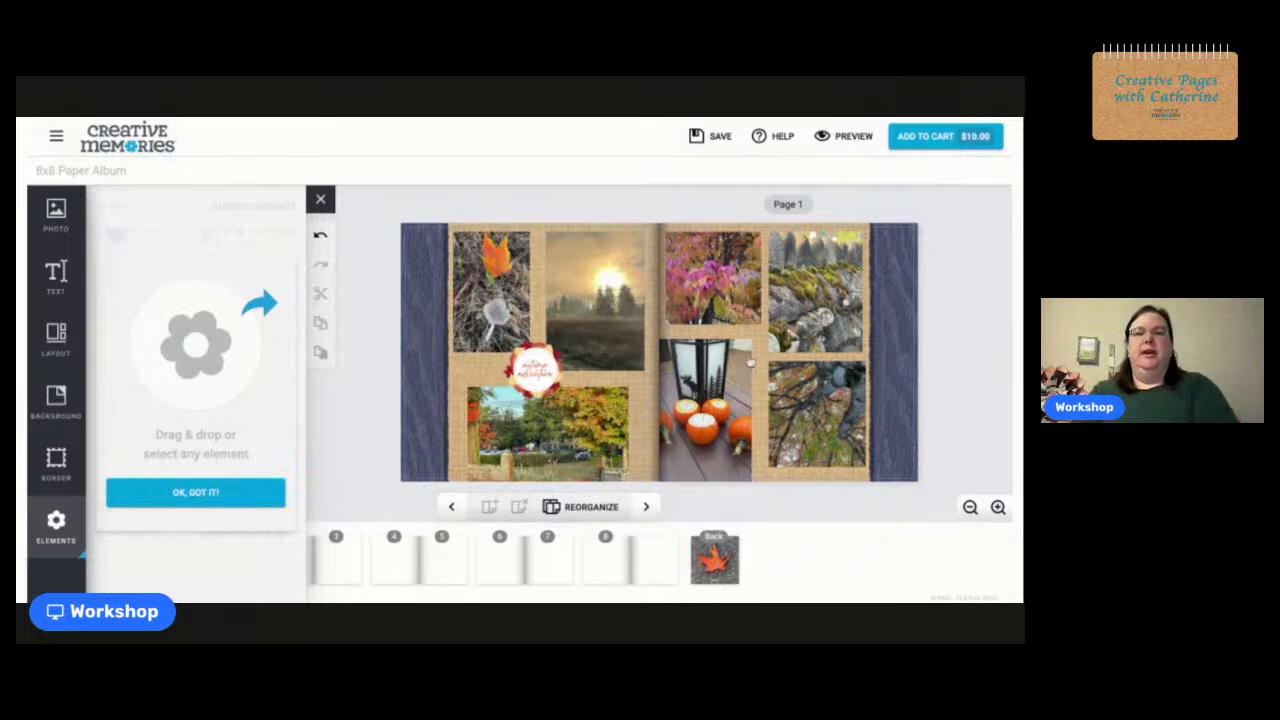
Fine-tune the size and position of the "autumn adventure" wreath so that it overlaps the corners of the three surrounding photos.
{"action": "left_click", "coordinate": [535, 366]}
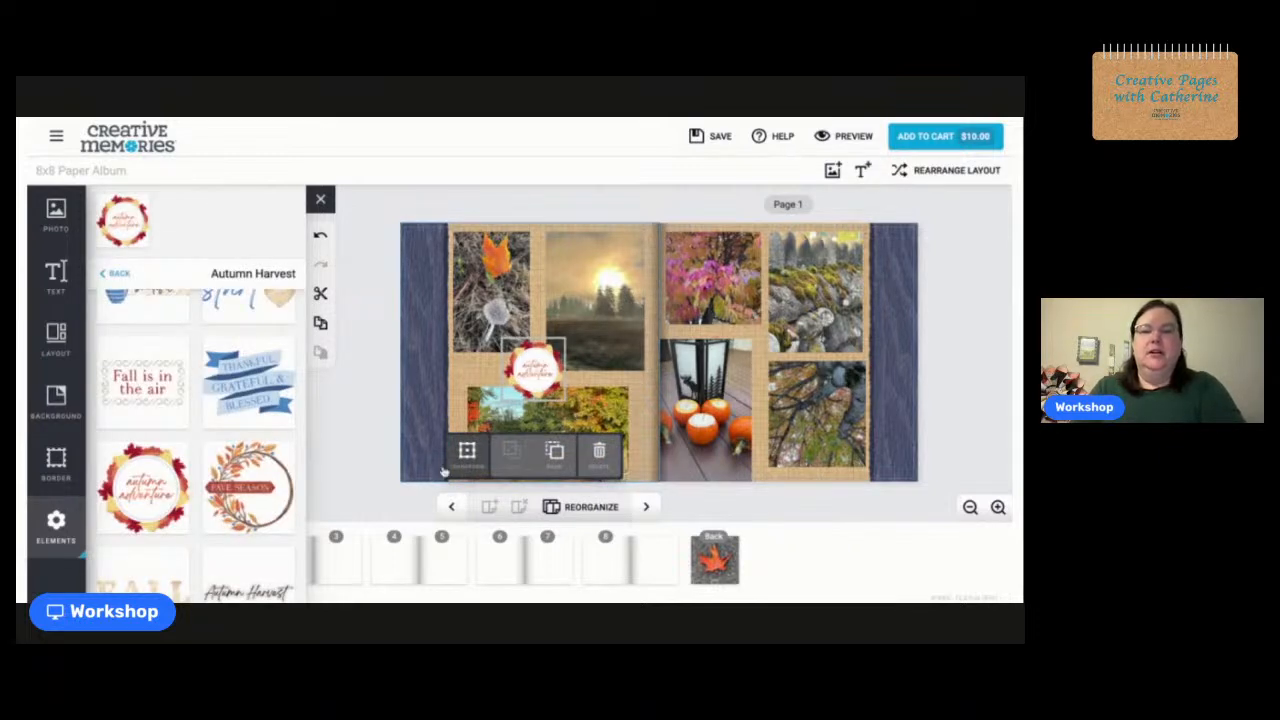
{"action": "left_click", "coordinate": [466, 451]}
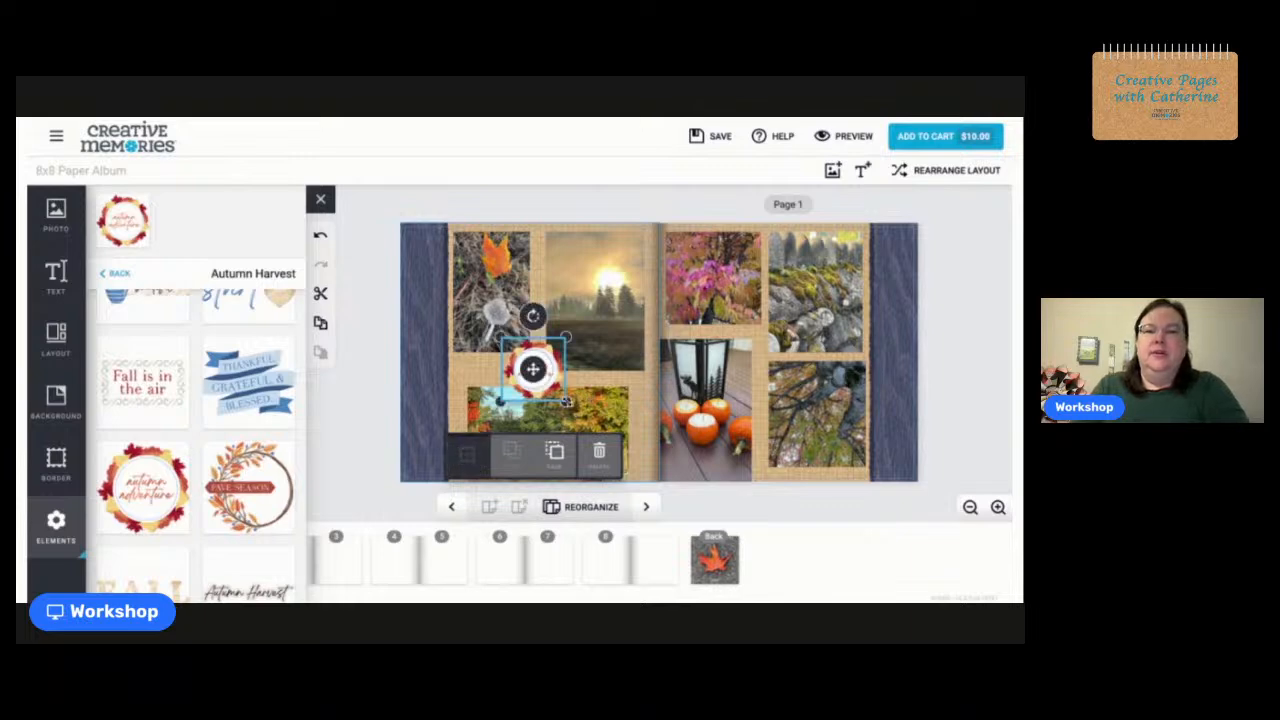
{"action": "left_click_drag", "start_coordinate": [567, 403], "coordinate": [551, 387]}
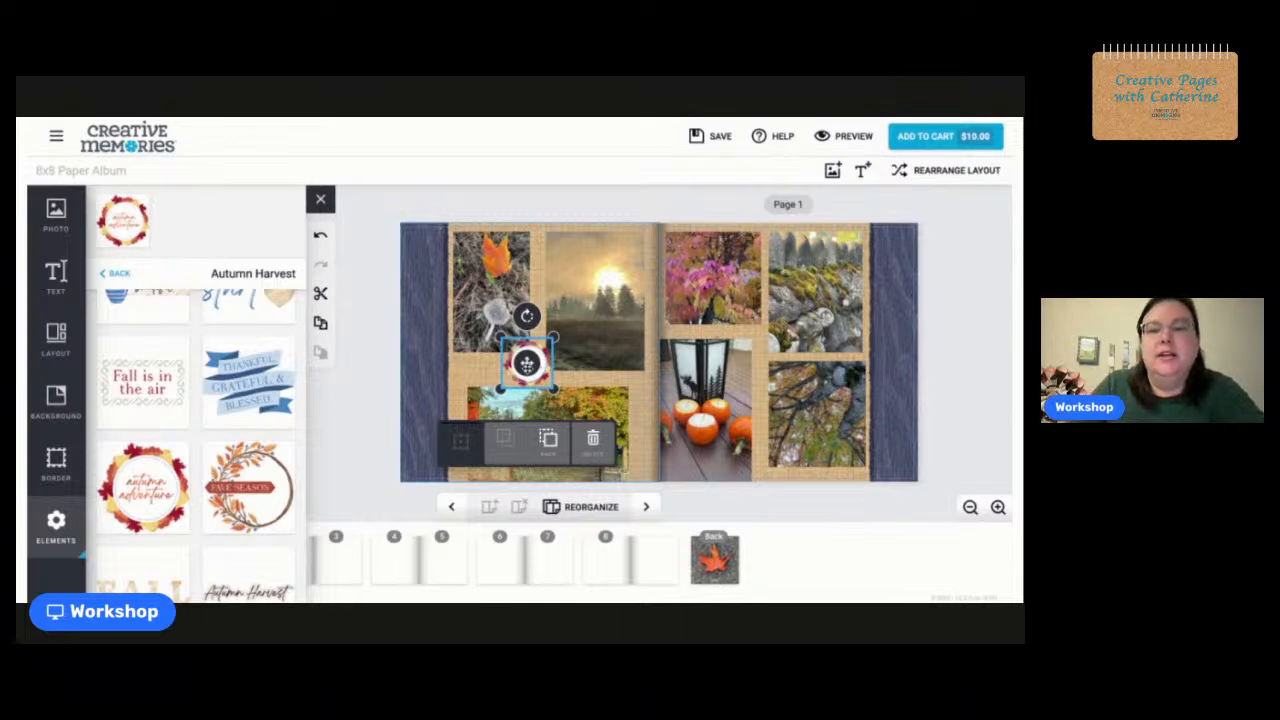
{"action": "left_click_drag", "start_coordinate": [526, 362], "coordinate": [529, 363]}
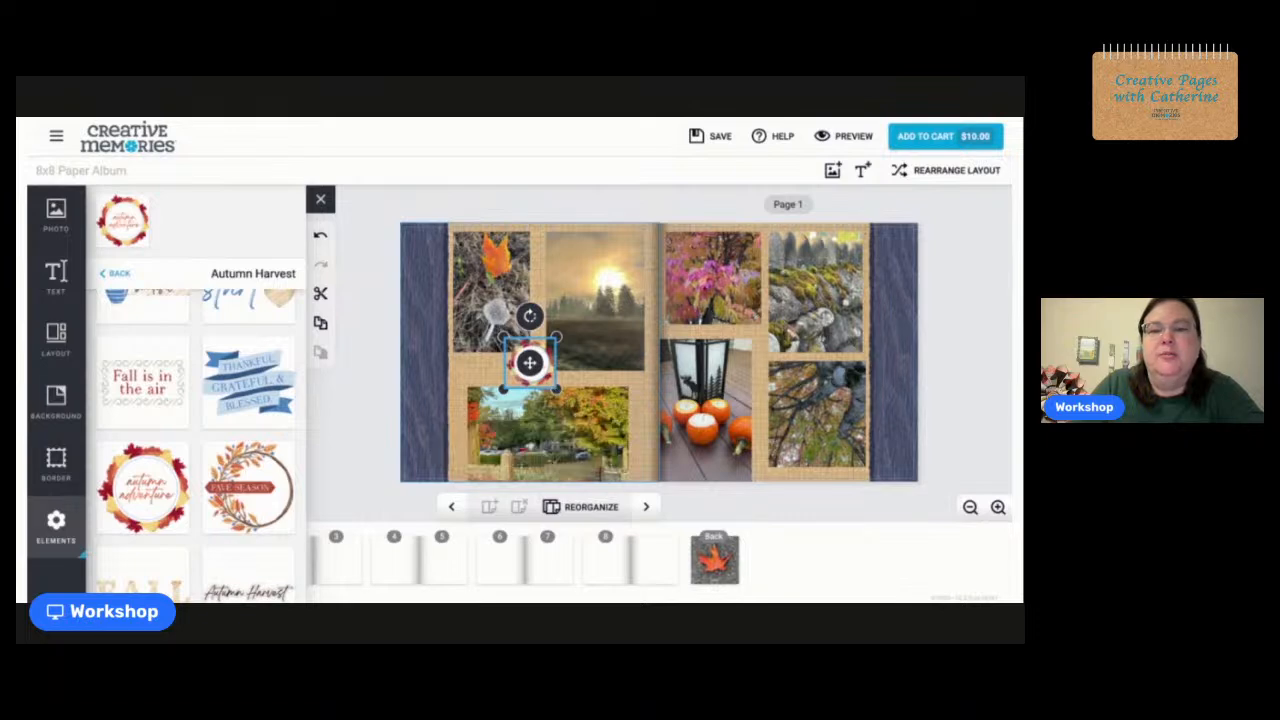
{"action": "left_click_drag", "start_coordinate": [504, 339], "coordinate": [527, 364]}
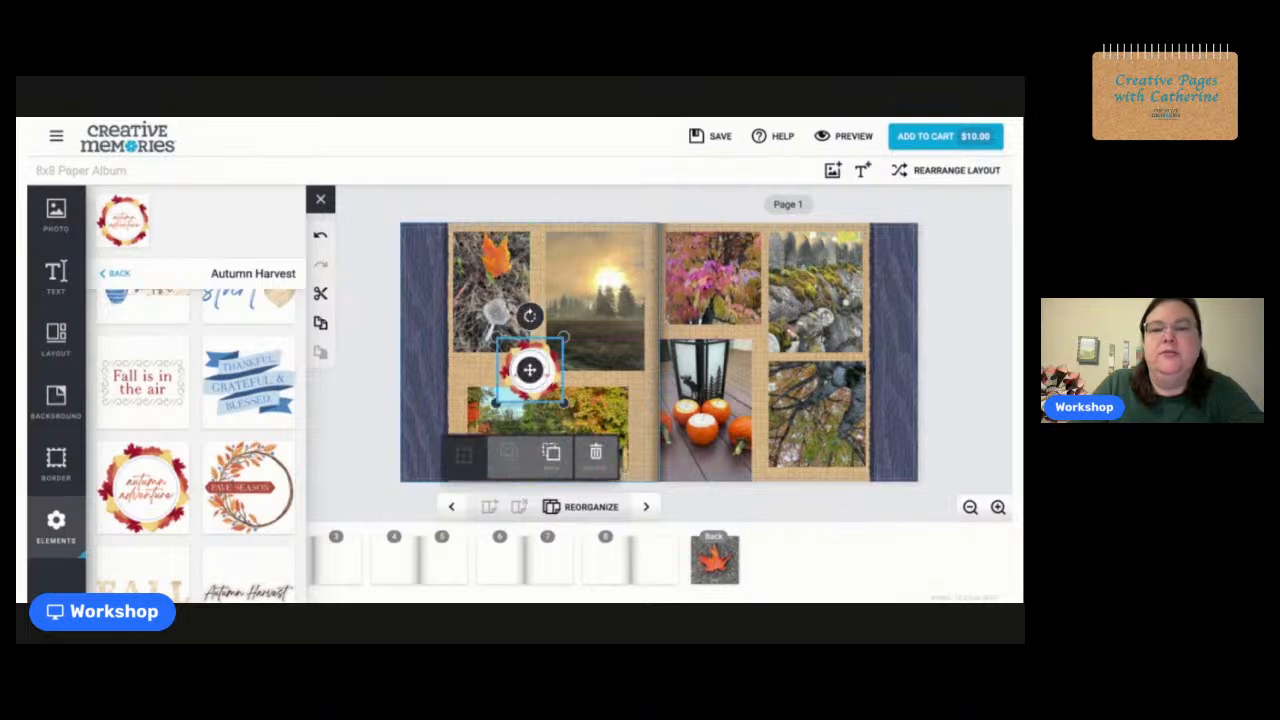
Look through the remaining word-art designs in the Autumn Harvest elements for another embellishment.
{"action": "left_click", "coordinate": [972, 295]}
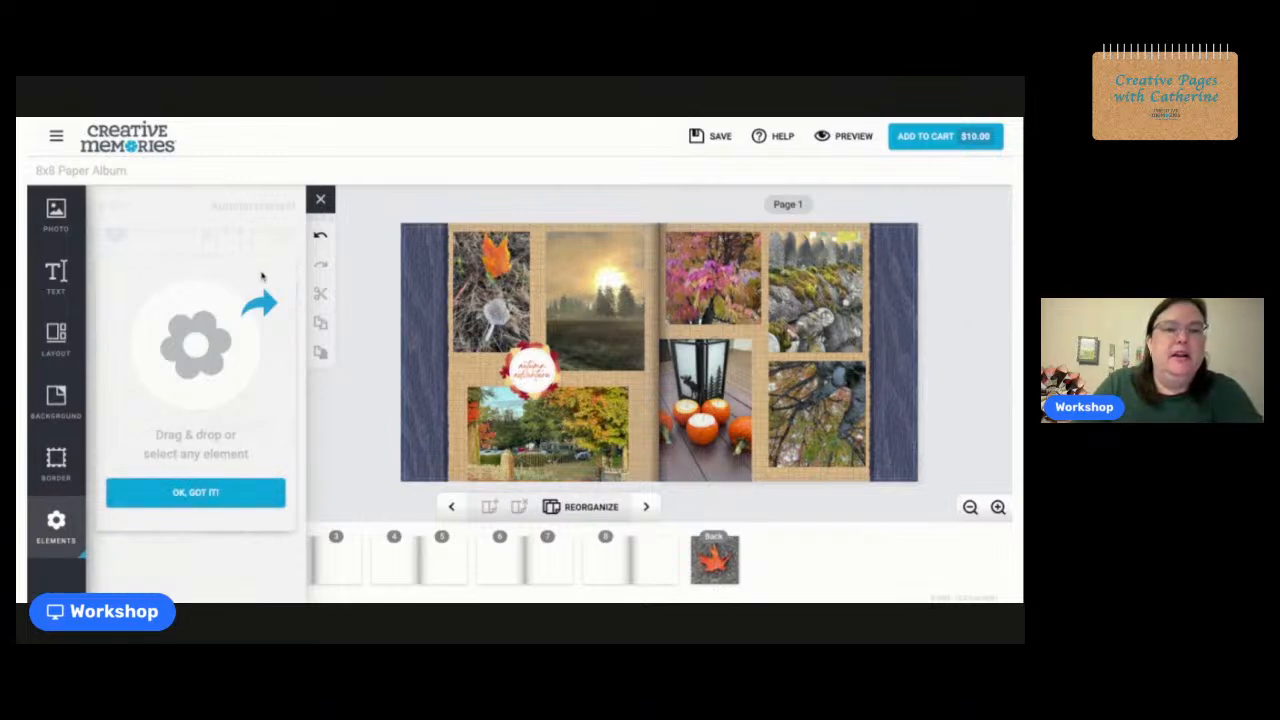
{"action": "left_click", "coordinate": [181, 490]}
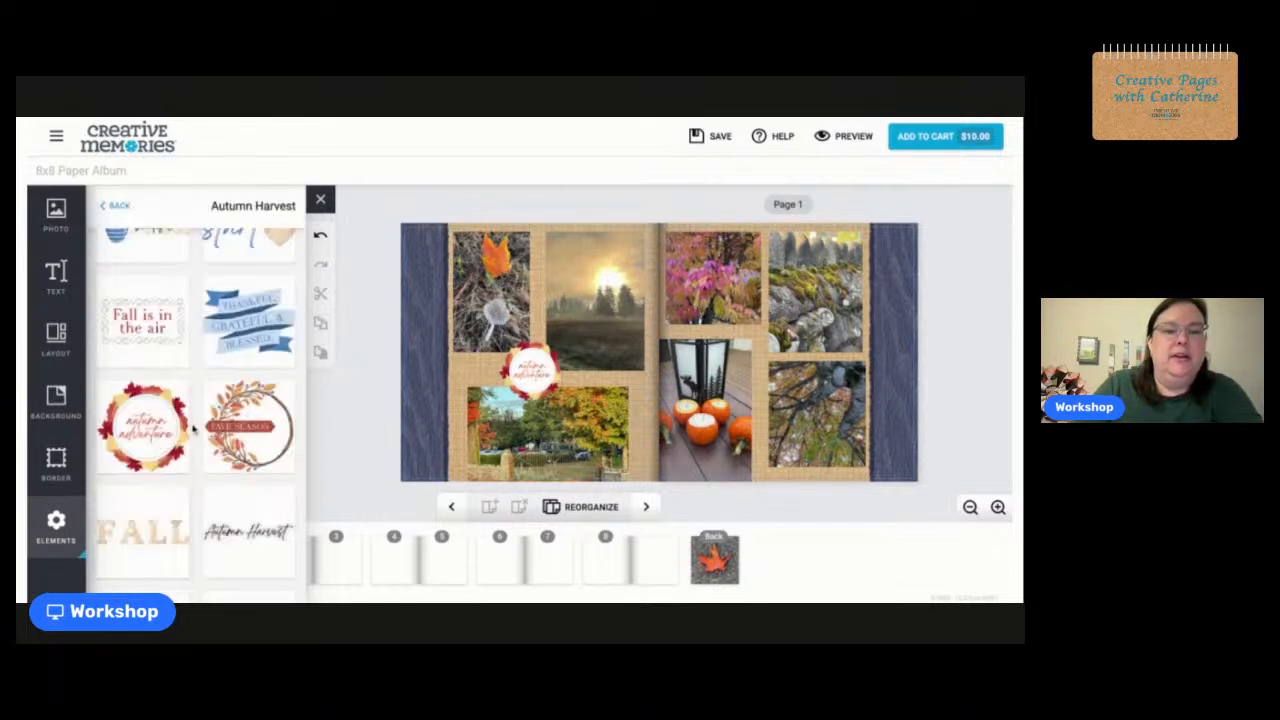
{"action": "scroll", "coordinate": [204, 452], "scroll_direction": "down", "scroll_amount": 2}
{"action": "scroll", "coordinate": [204, 452], "scroll_direction": "down", "scroll_amount": 3}
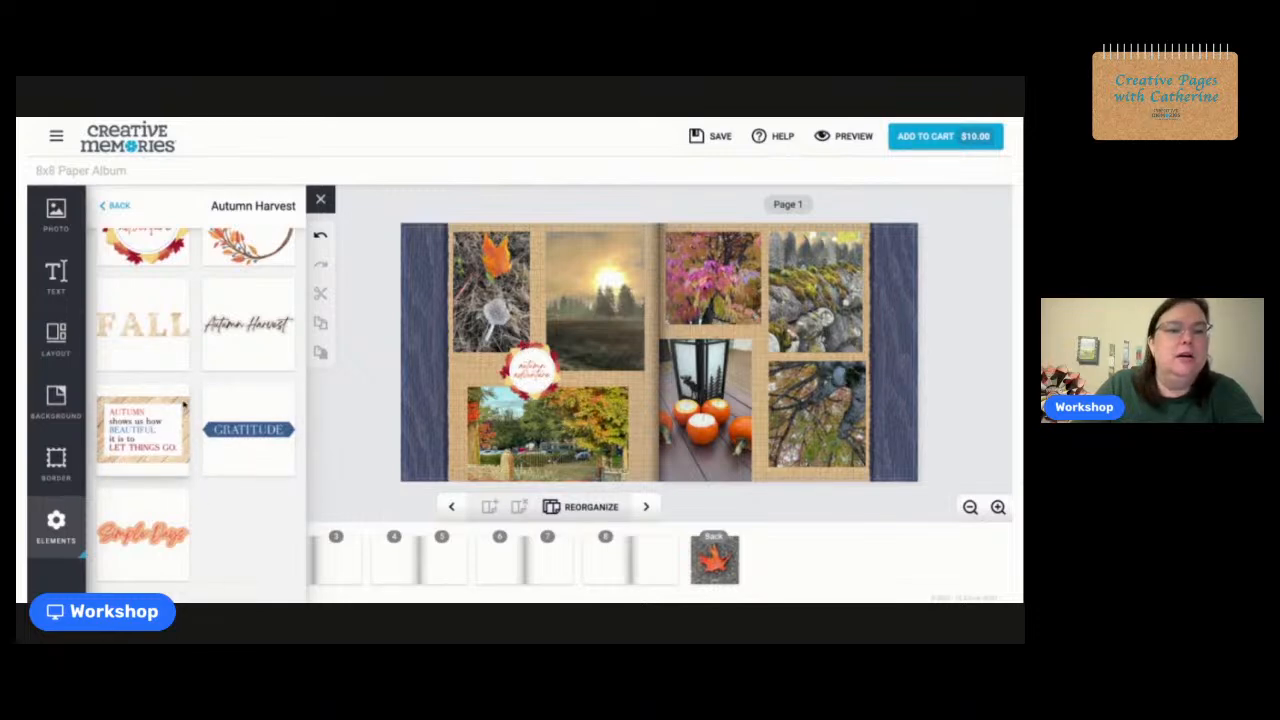
{"action": "scroll", "coordinate": [183, 403], "scroll_direction": "up", "scroll_amount": 4}
{"action": "scroll", "coordinate": [183, 403], "scroll_direction": "up", "scroll_amount": 3}
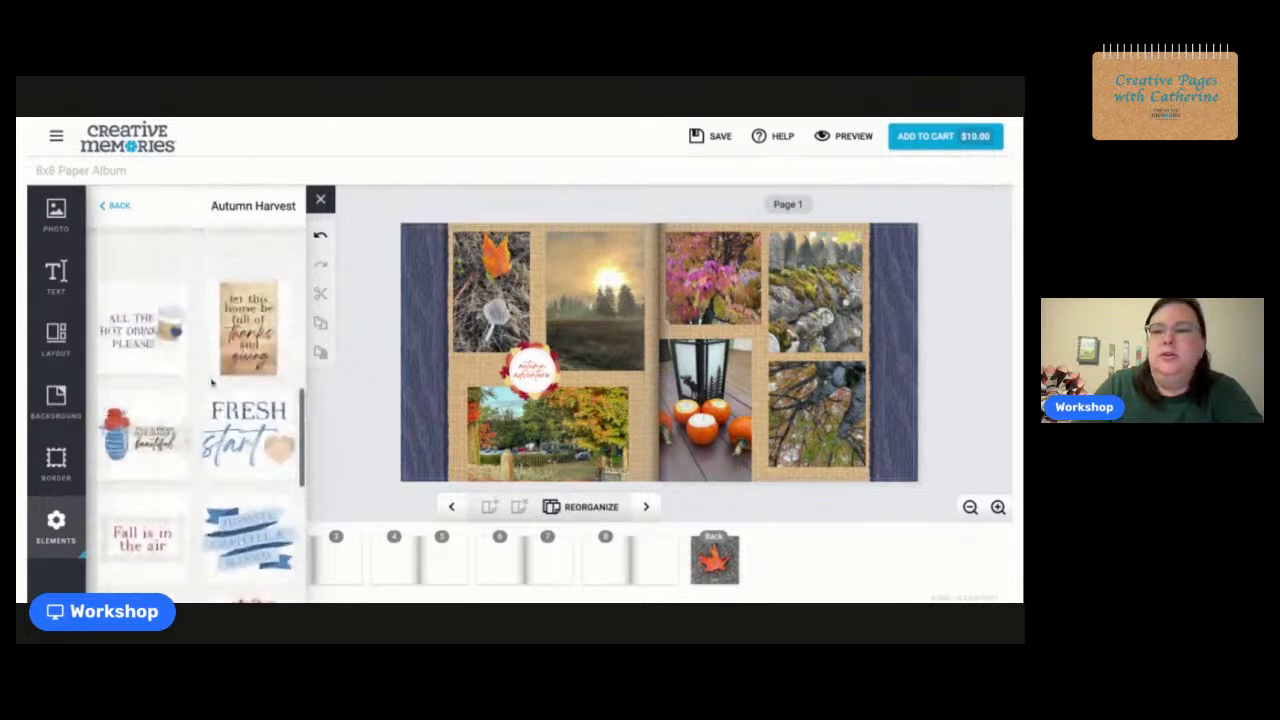
Add a text box reading "Fall Walk" to the page facing Page 1.
{"action": "left_click", "coordinate": [462, 367]}
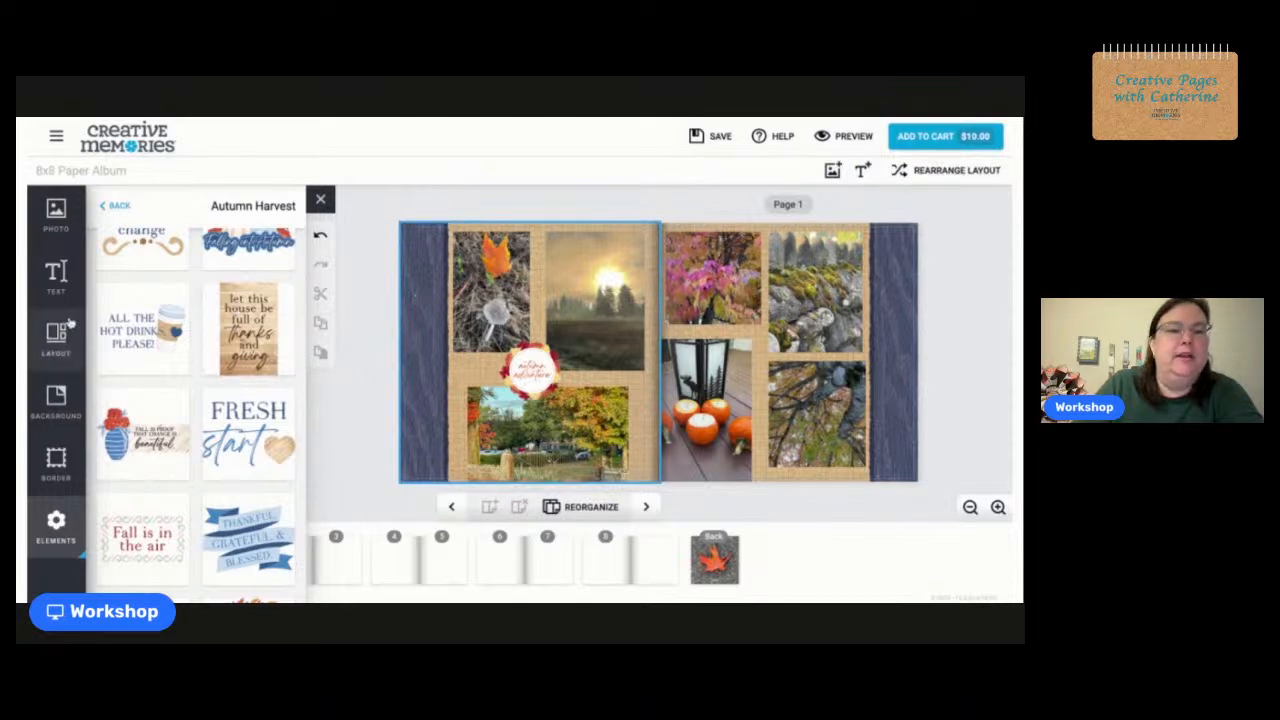
{"action": "left_click", "coordinate": [45, 280]}
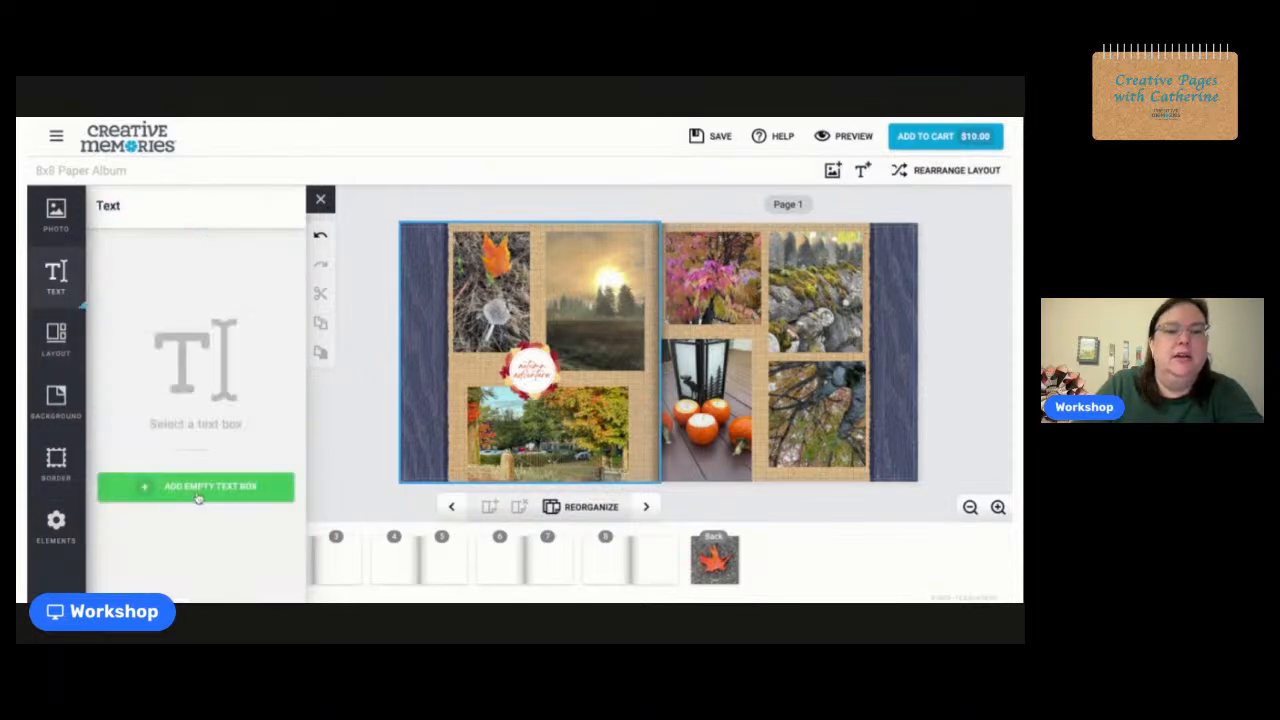
{"action": "left_click", "coordinate": [157, 488]}
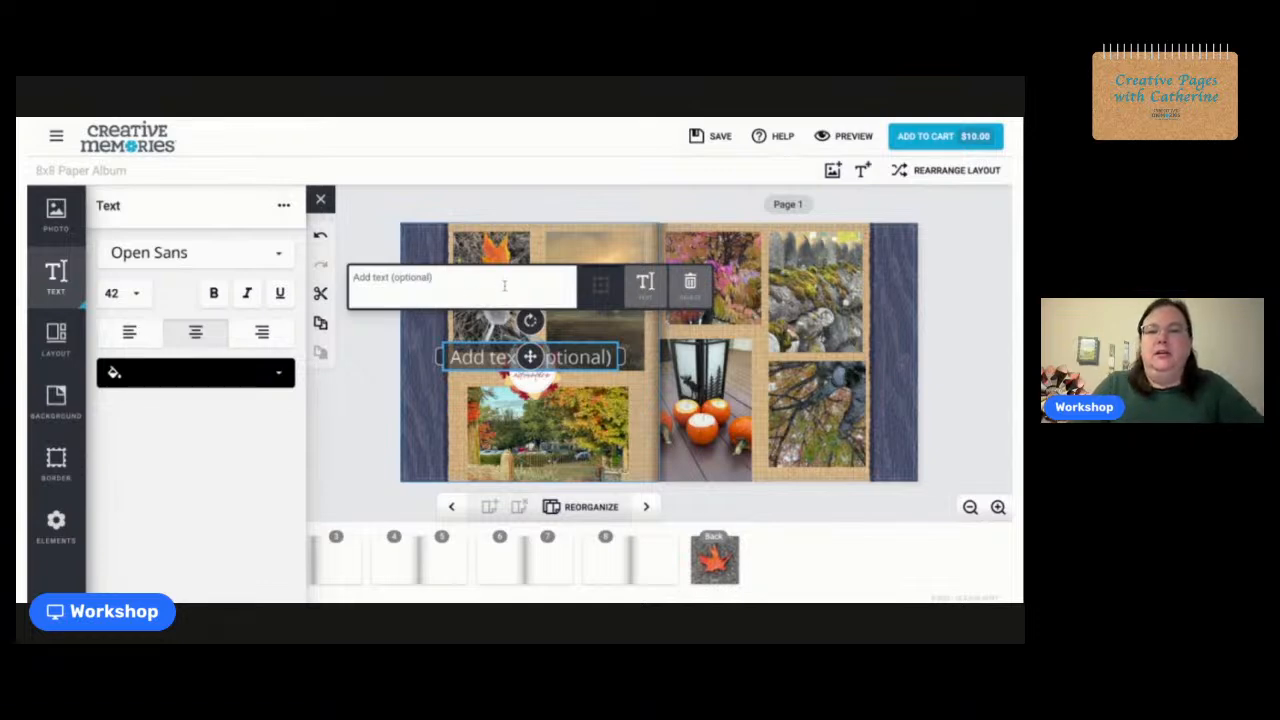
{"action": "type", "text": "F"}
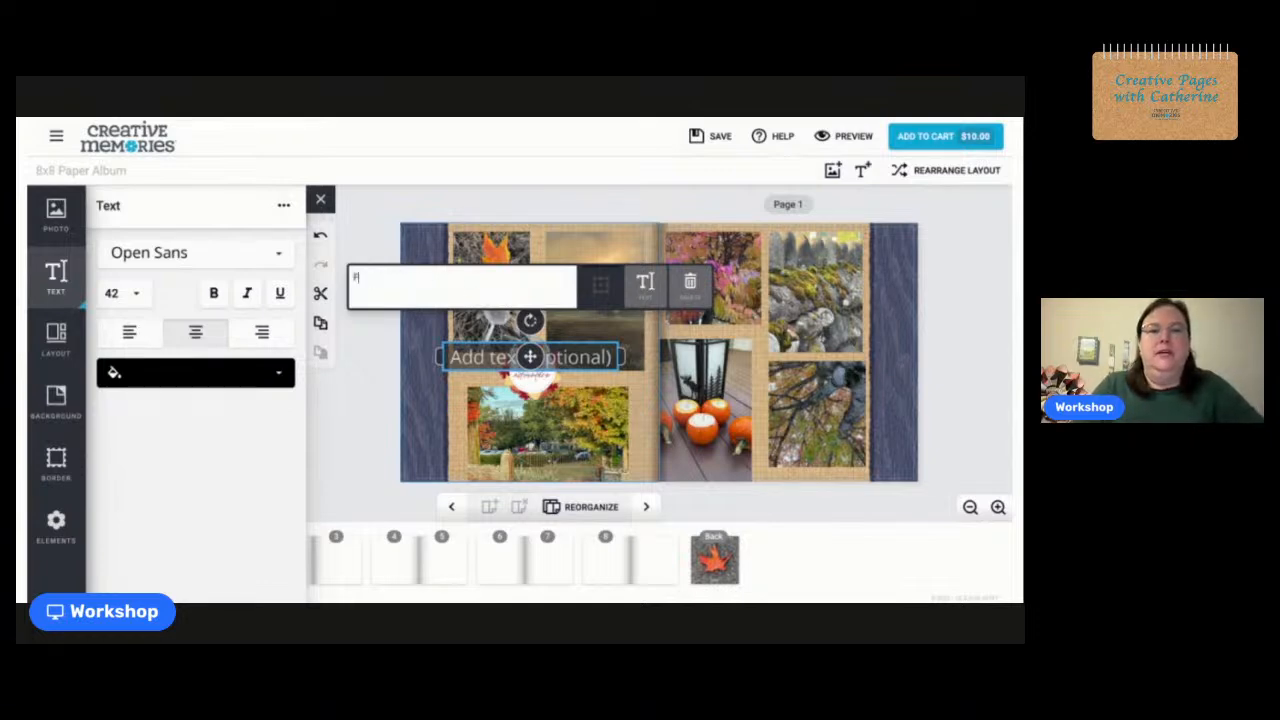
{"action": "type", "text": "all Walk"}
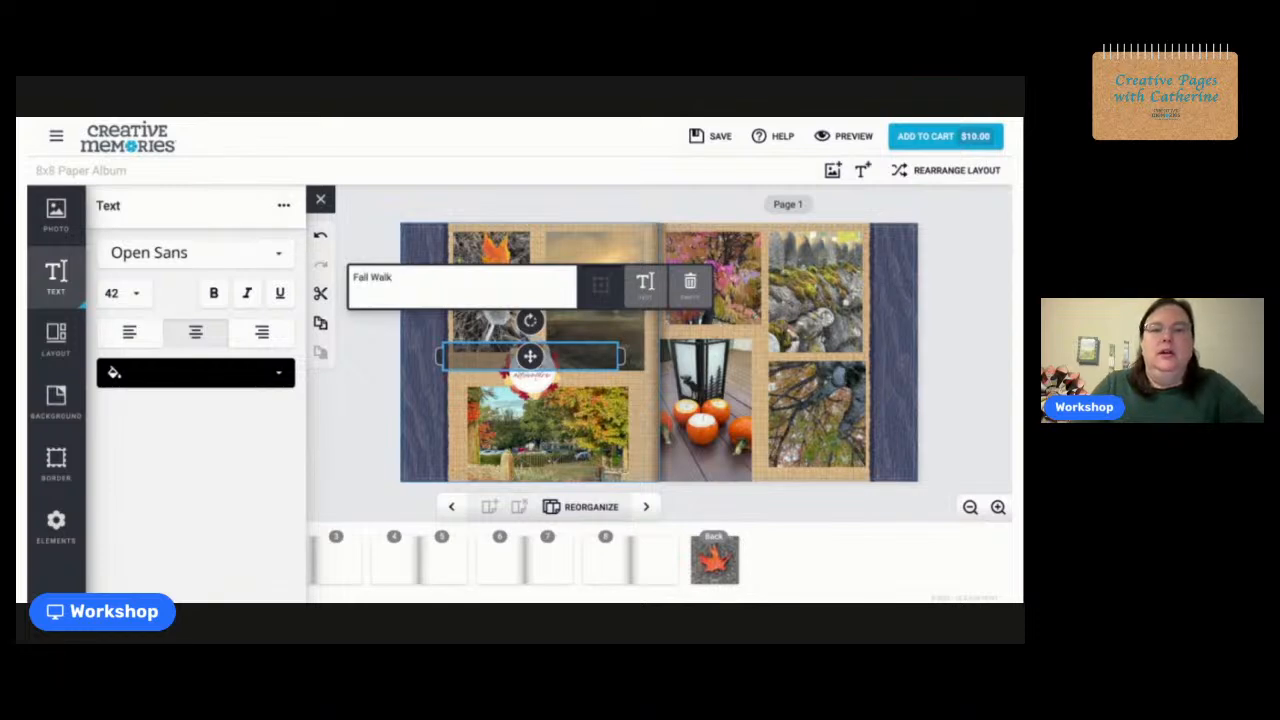
Format the "Fall Walk" text in bold Pacifico with the golden tan colour.
{"action": "left_click", "coordinate": [281, 257]}
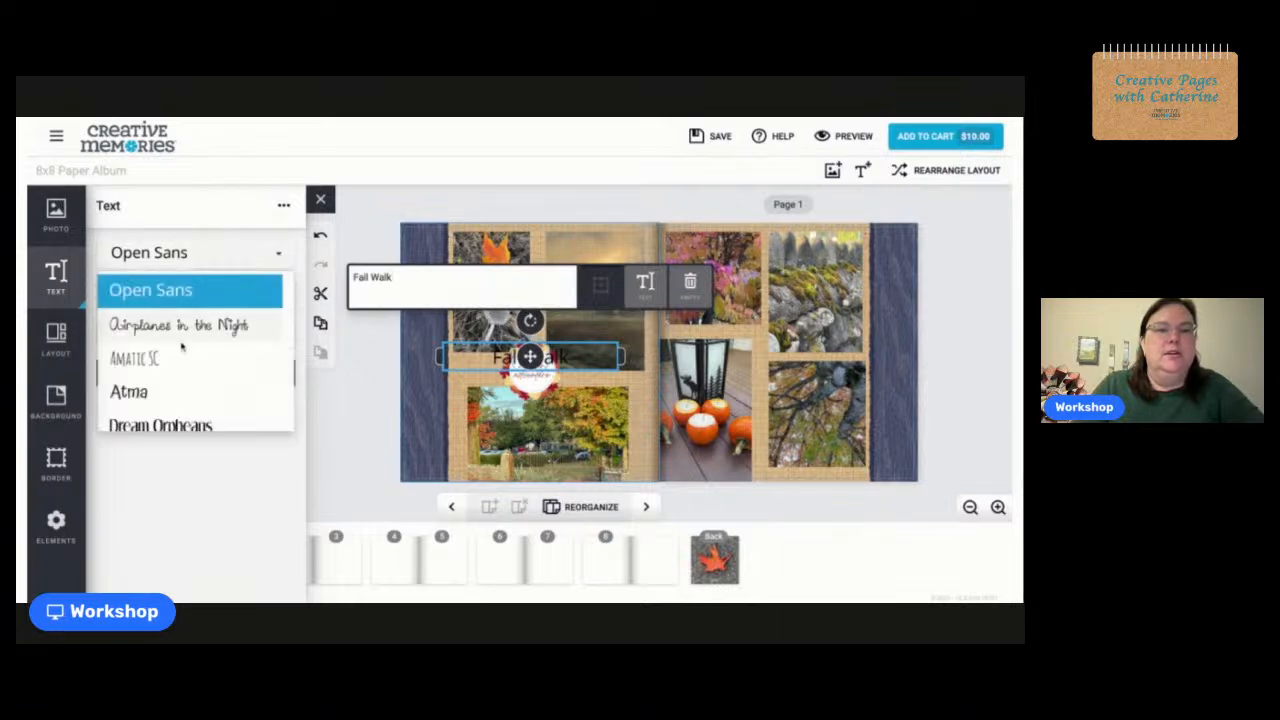
{"action": "scroll", "coordinate": [185, 332], "scroll_direction": "down", "scroll_amount": 3}
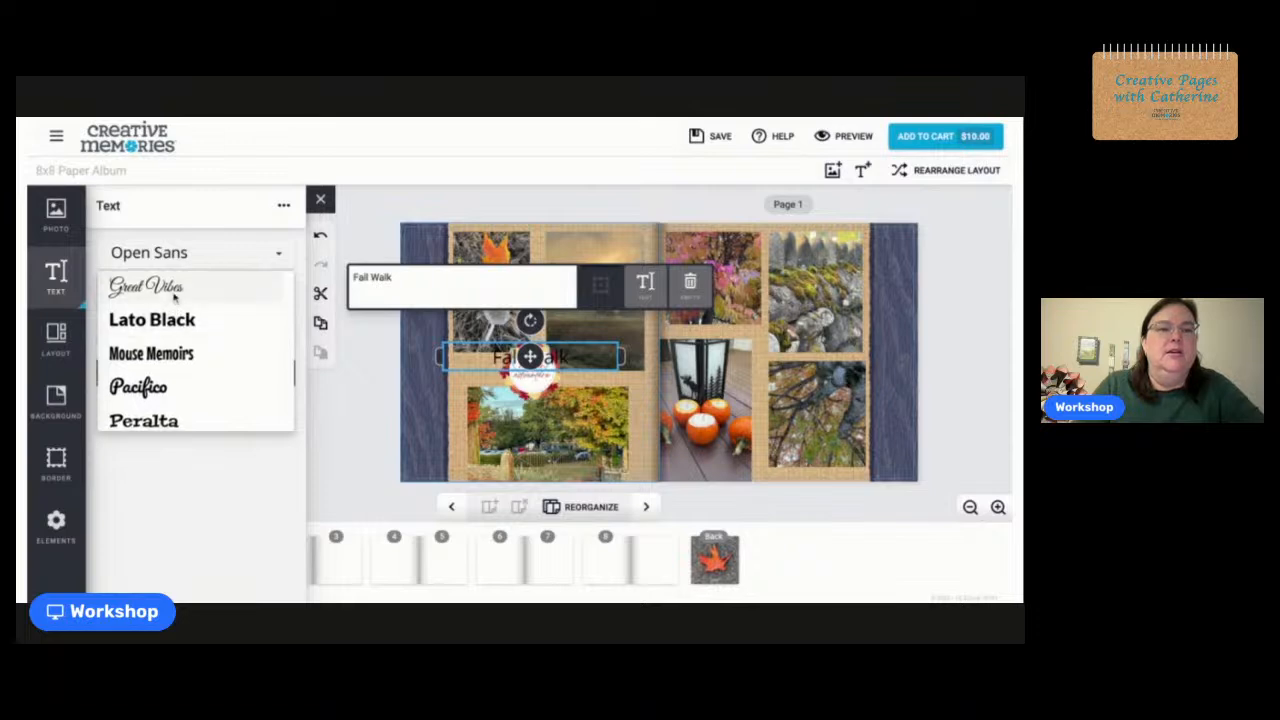
{"action": "left_click", "coordinate": [138, 388]}
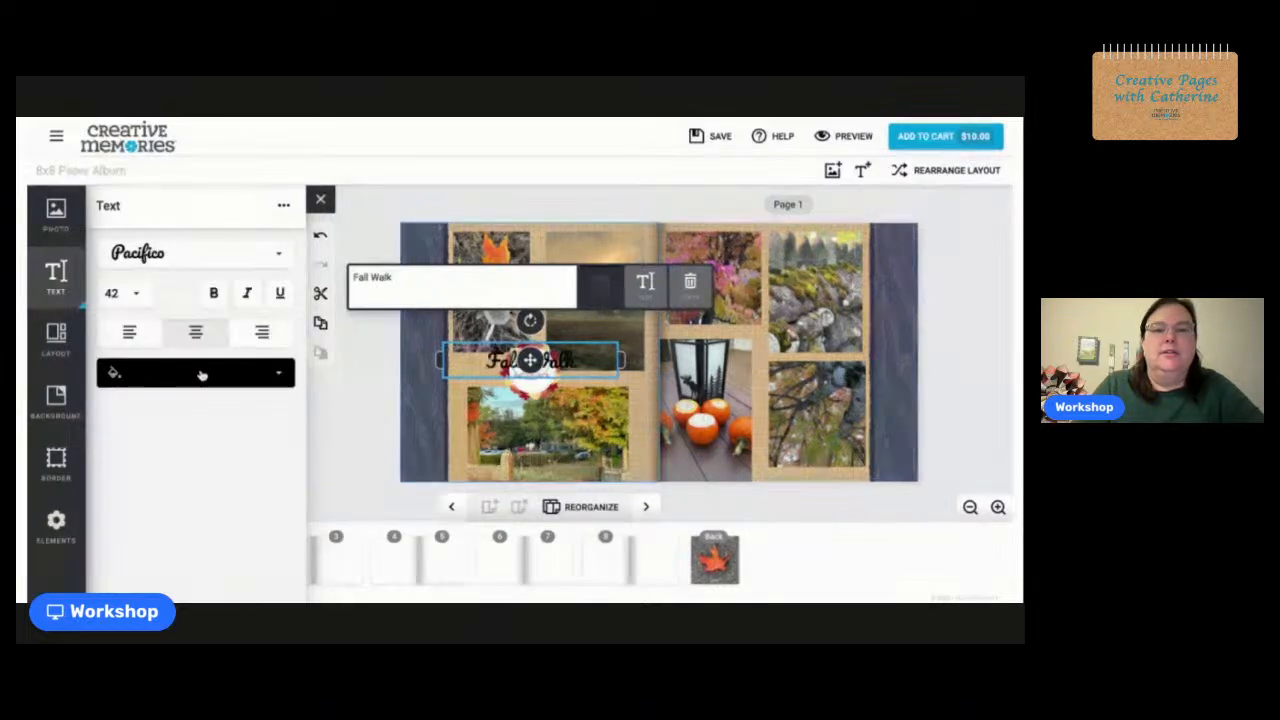
{"action": "left_click", "coordinate": [213, 298]}
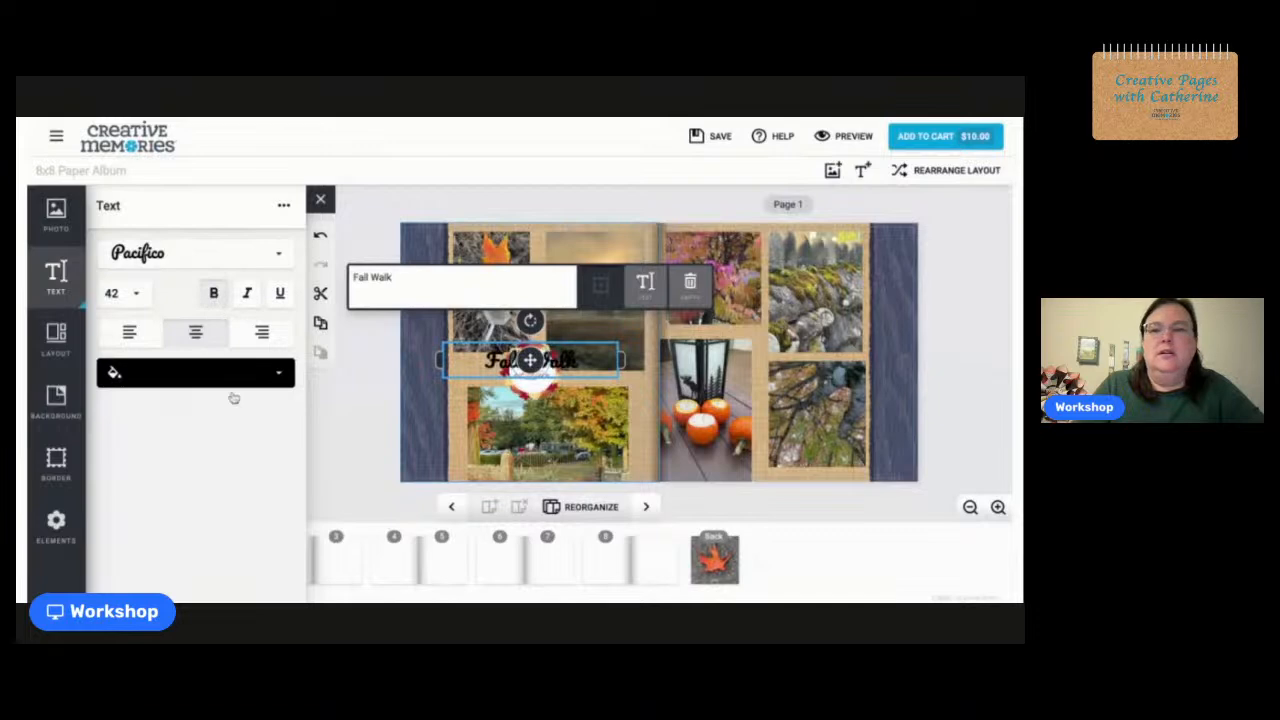
{"action": "left_click", "coordinate": [276, 374]}
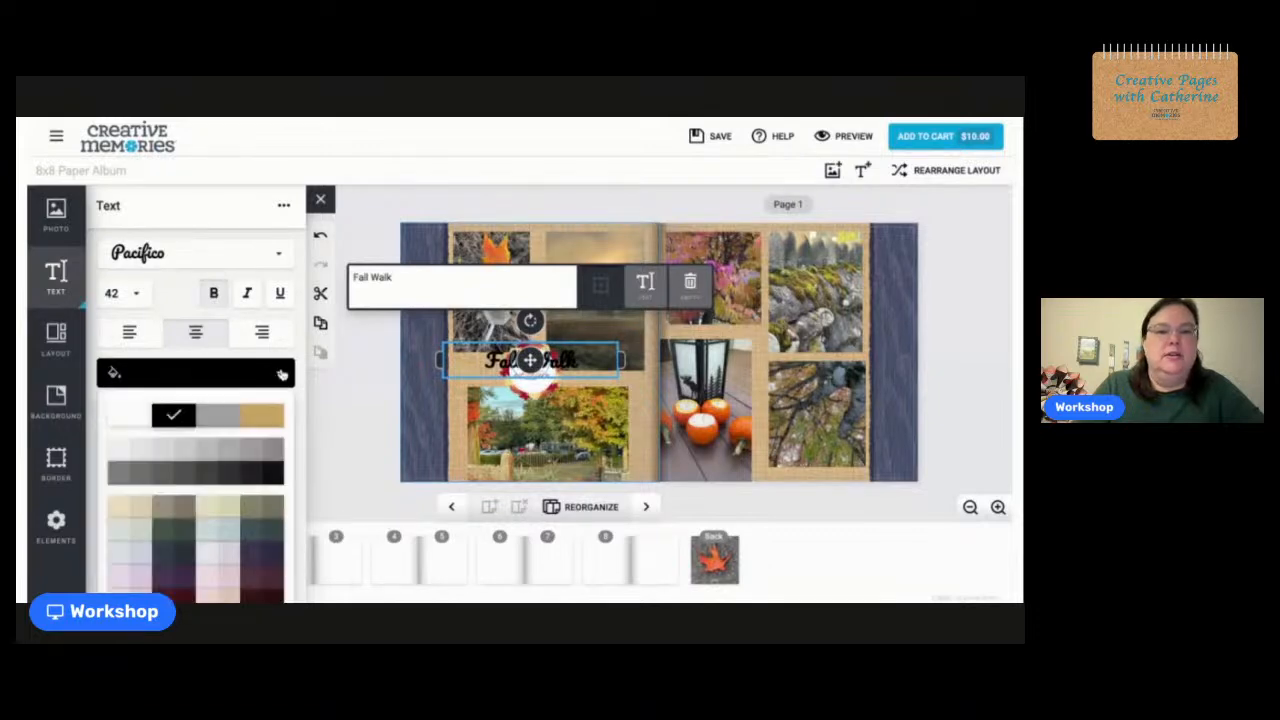
{"action": "left_click", "coordinate": [257, 417]}
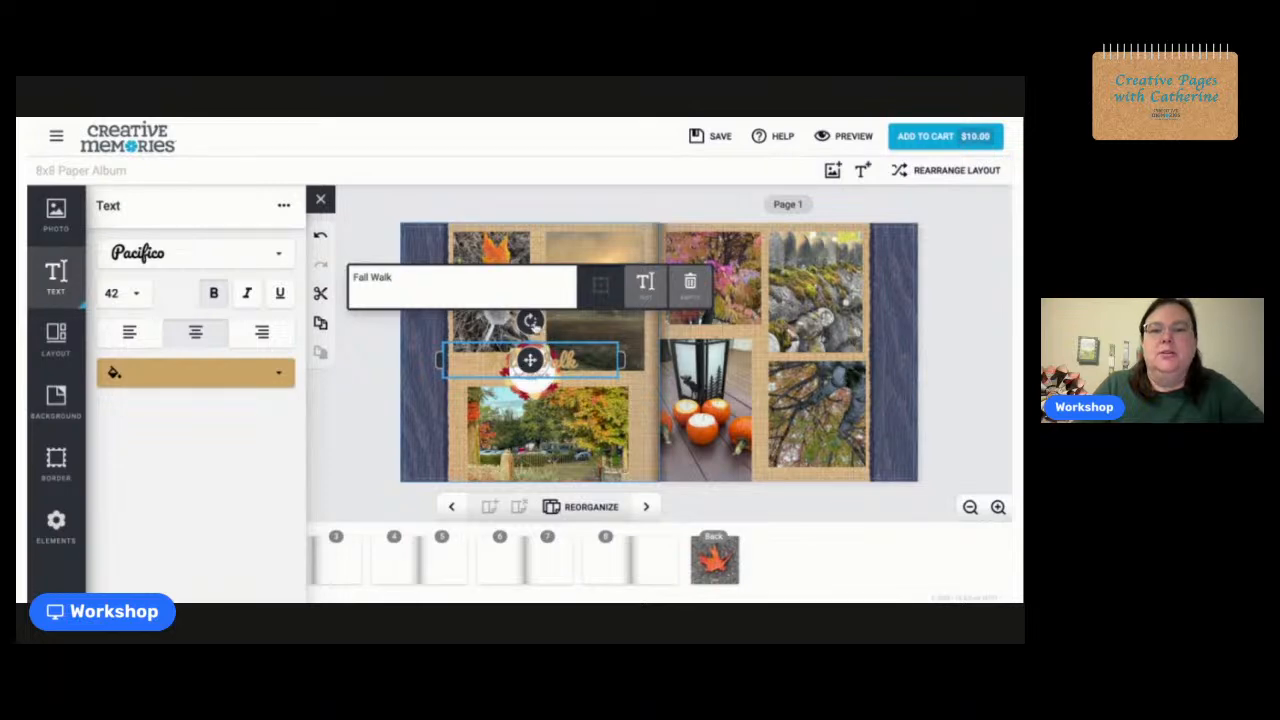
Try rotating "Fall Walk" onto the blue wood strip and stacking its letters one per line, and delete the text box.
{"action": "left_click_drag", "start_coordinate": [530, 360], "coordinate": [422, 318]}
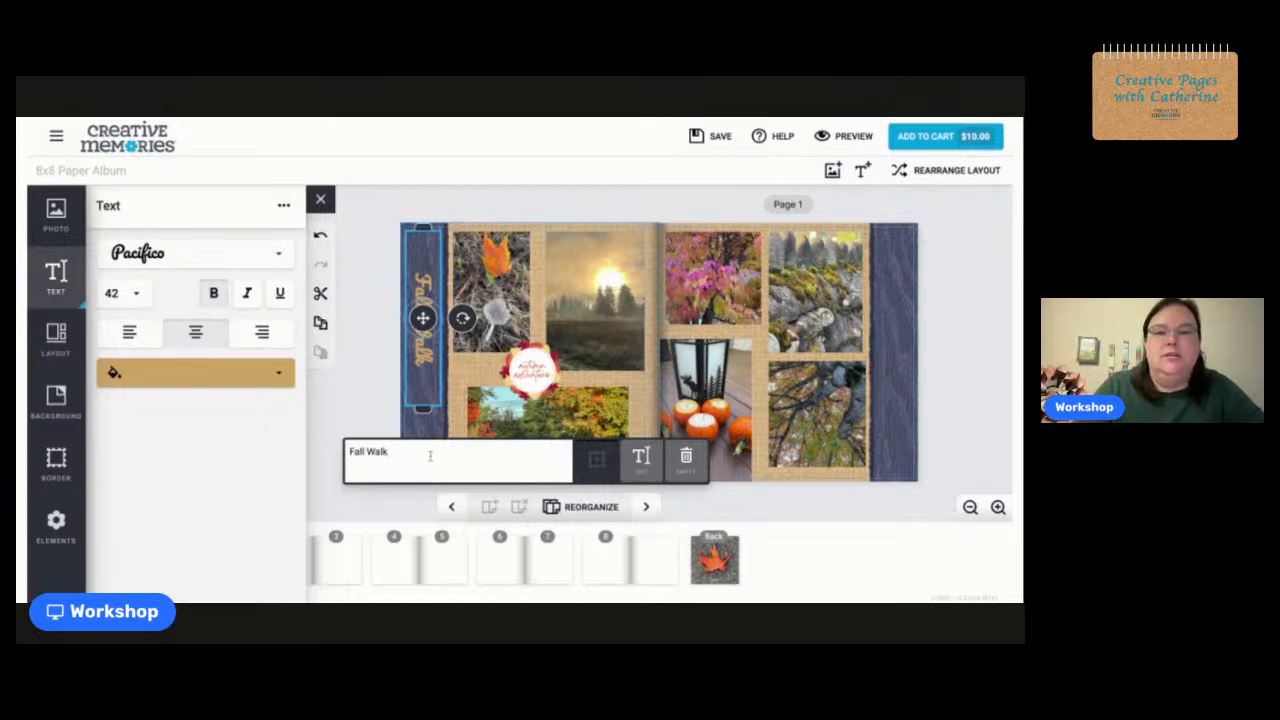
{"action": "key", "text": "BackSpace"}
{"action": "key", "text": "BackSpace"}
{"action": "key", "text": "BackSpace"}
{"action": "key", "text": "BackSpace"}
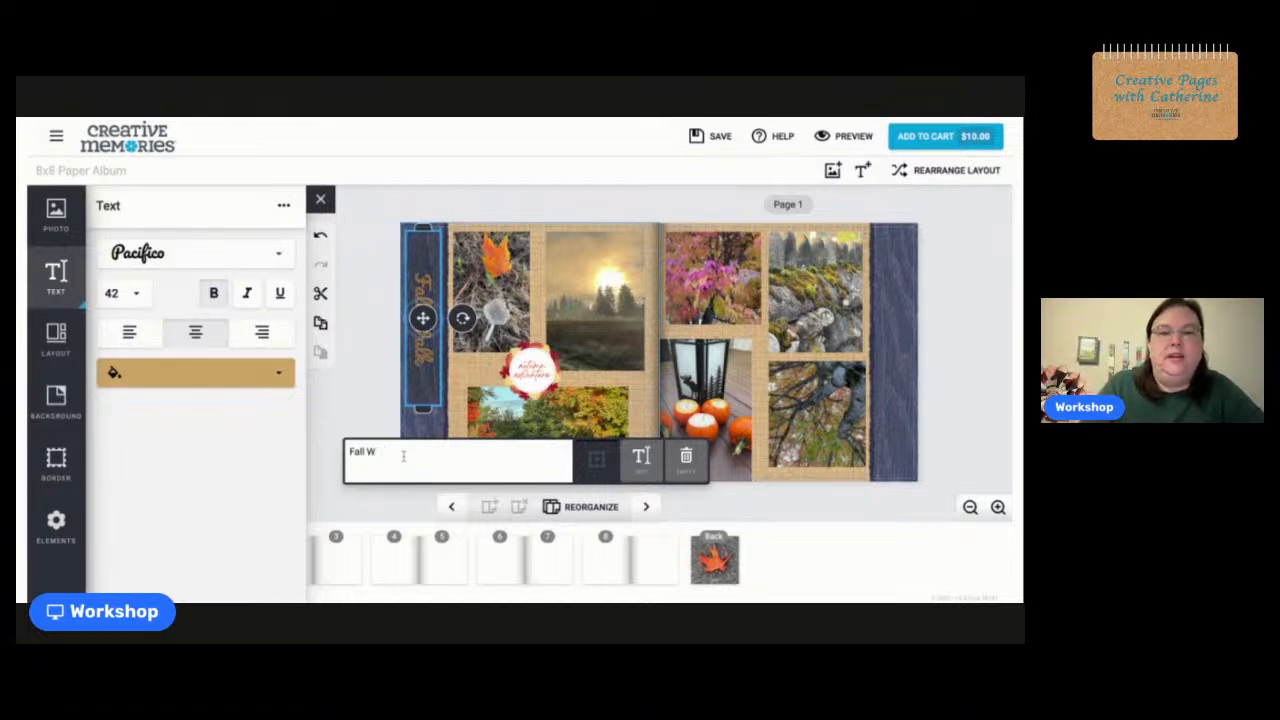
{"action": "key", "text": "BackSpace"}
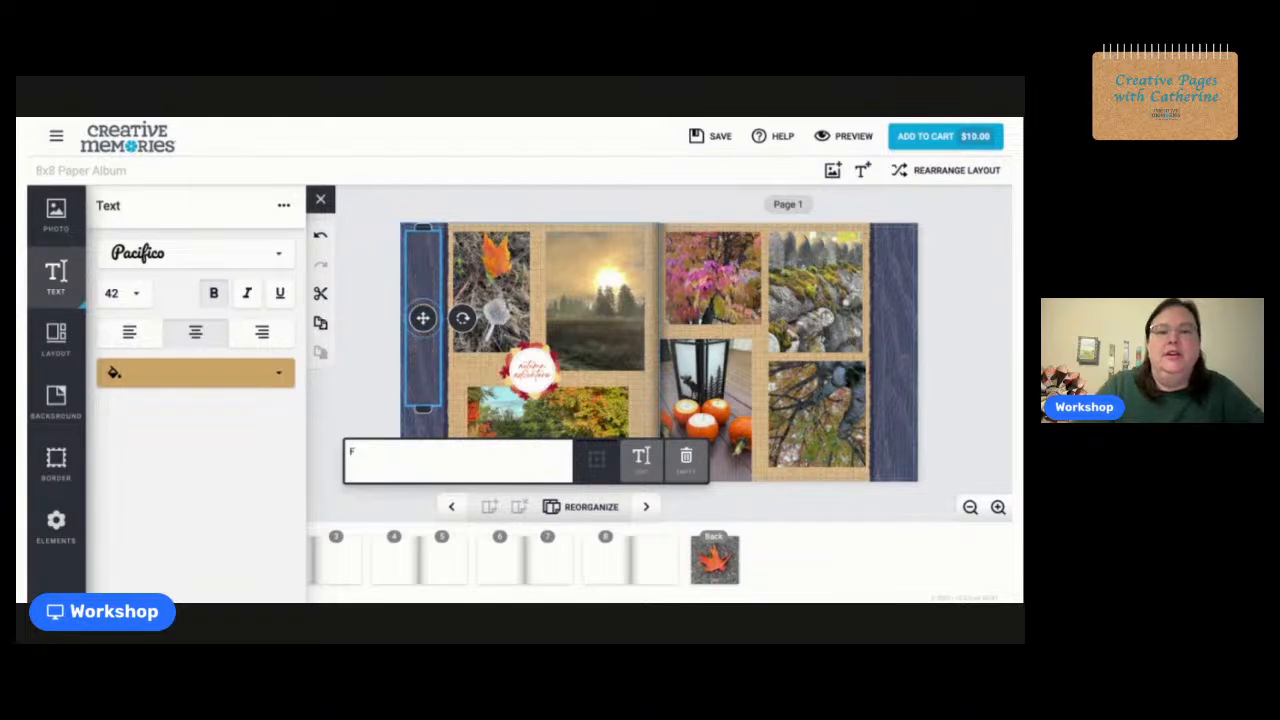
{"action": "key", "text": "Return"}
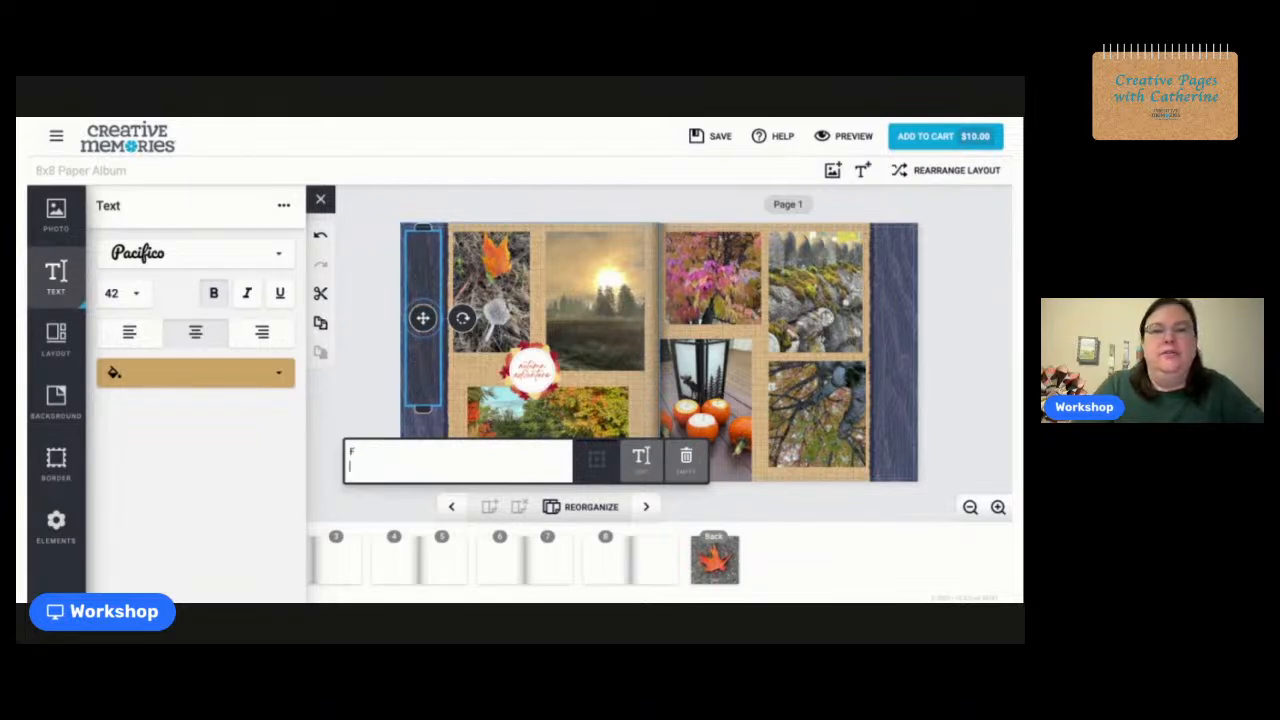
{"action": "type", "text": "a"}
{"action": "key", "text": "Return"}
{"action": "type", "text": "l"}
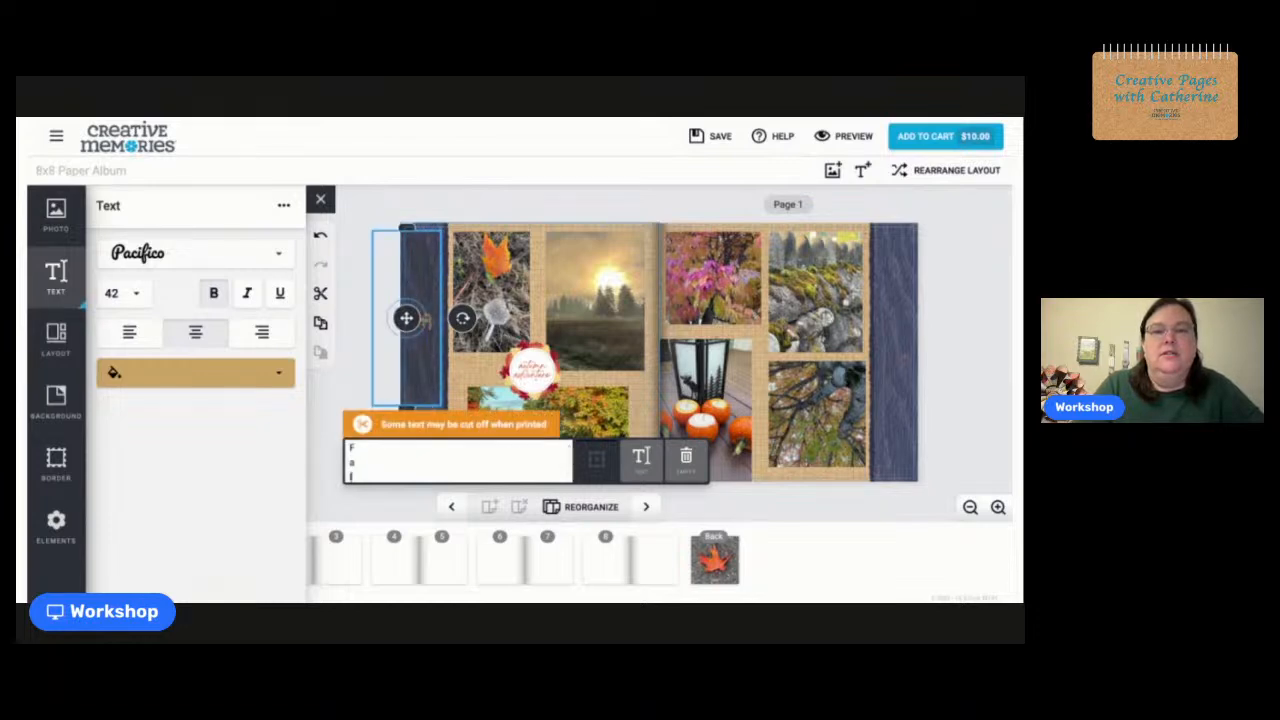
{"action": "key", "text": "Return"}
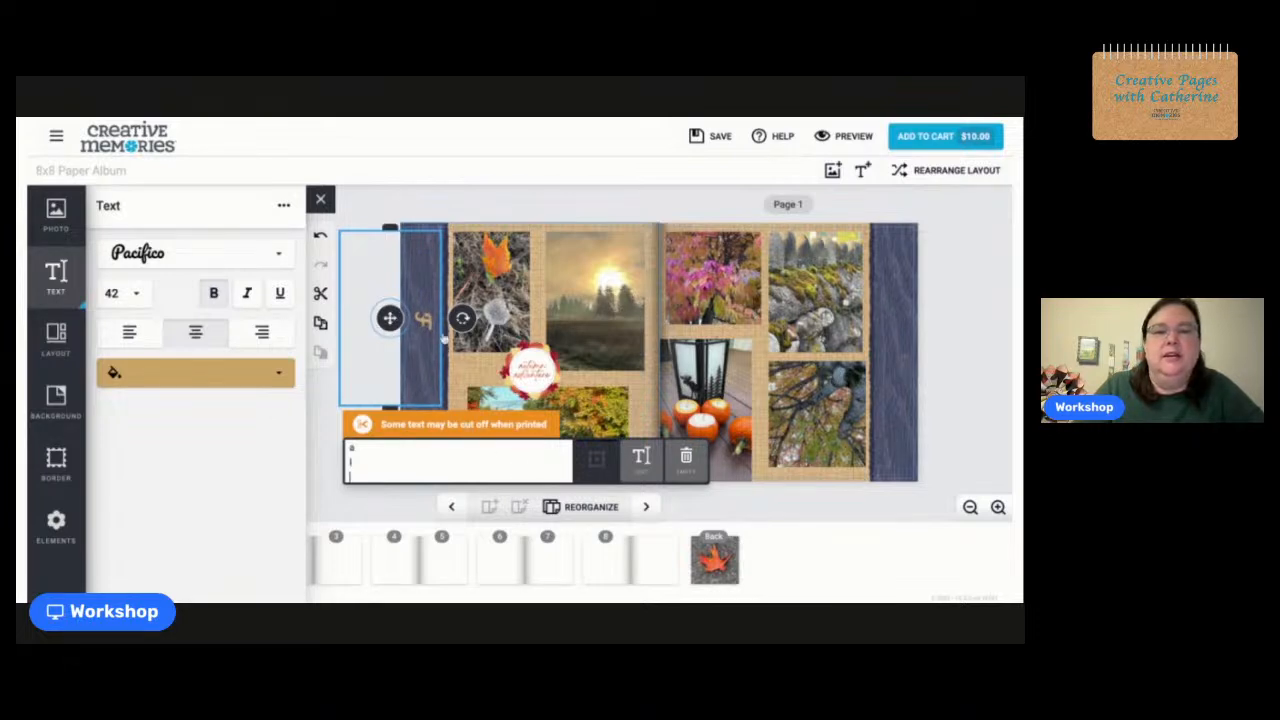
{"action": "left_click", "coordinate": [678, 467]}
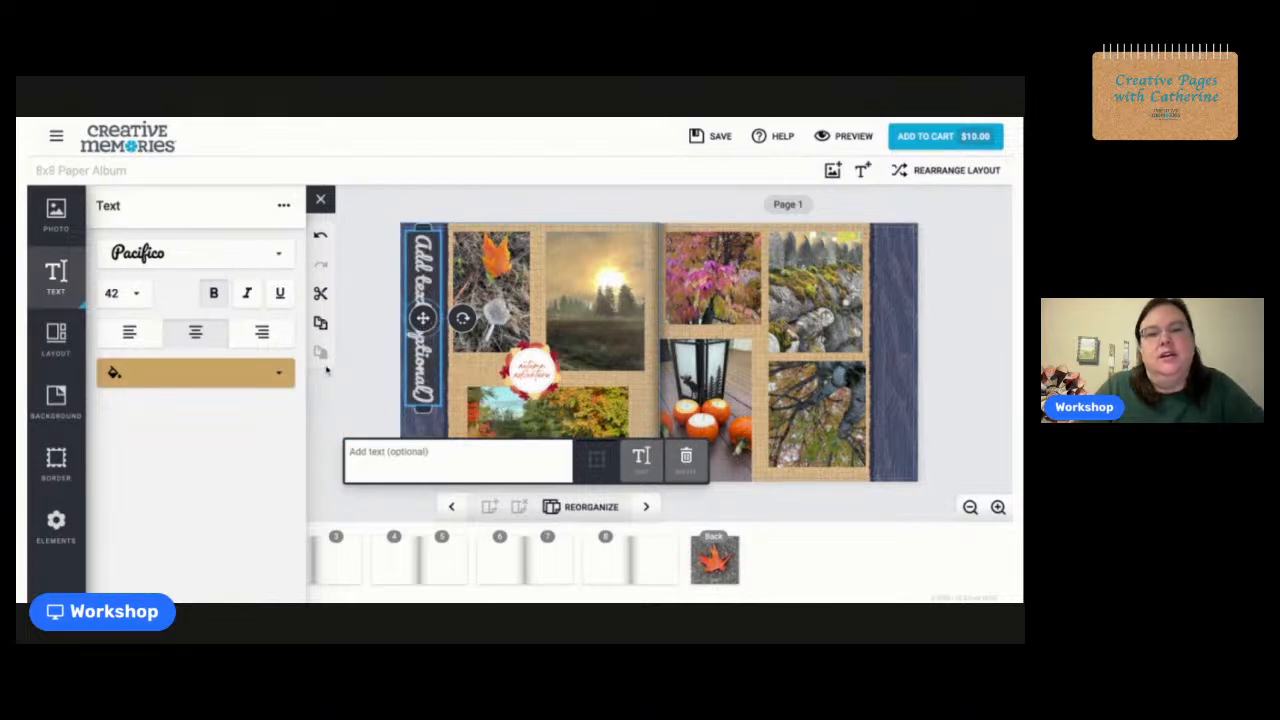
{"action": "left_click", "coordinate": [687, 459]}
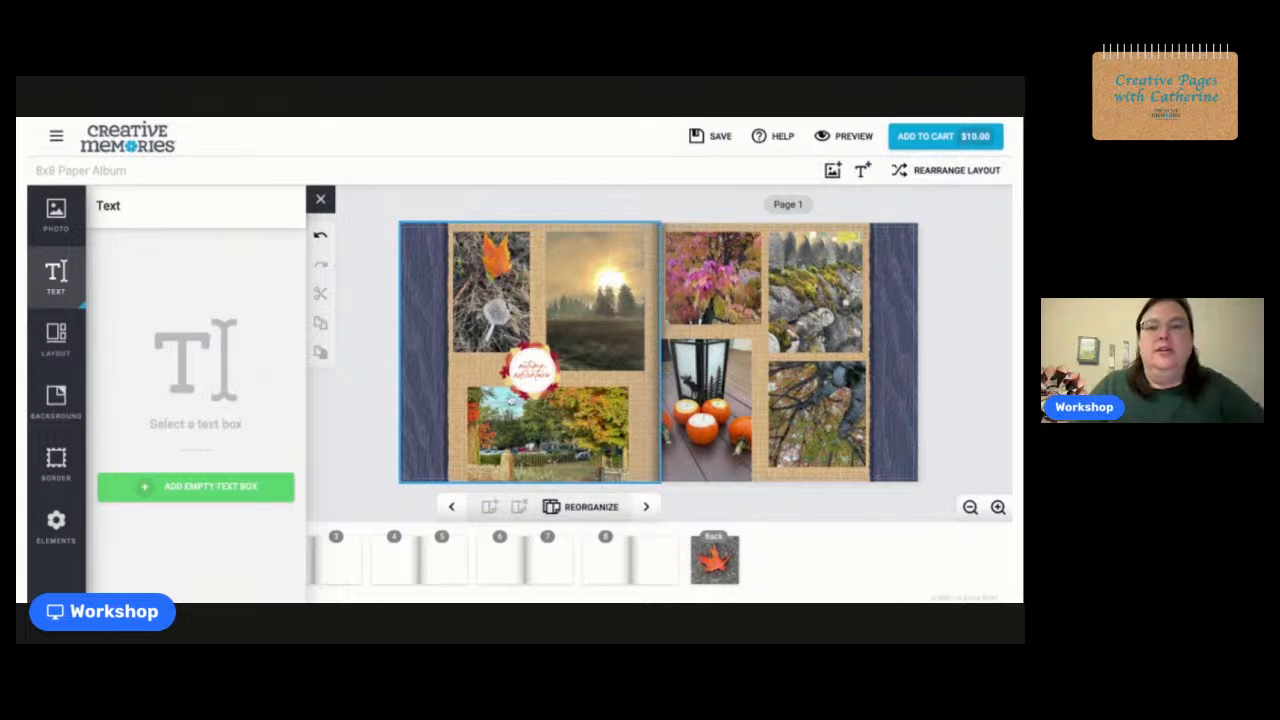
Add a new empty text box and place it across the lower edge of the tree branches photo on Page 1.
{"action": "left_click", "coordinate": [227, 487]}
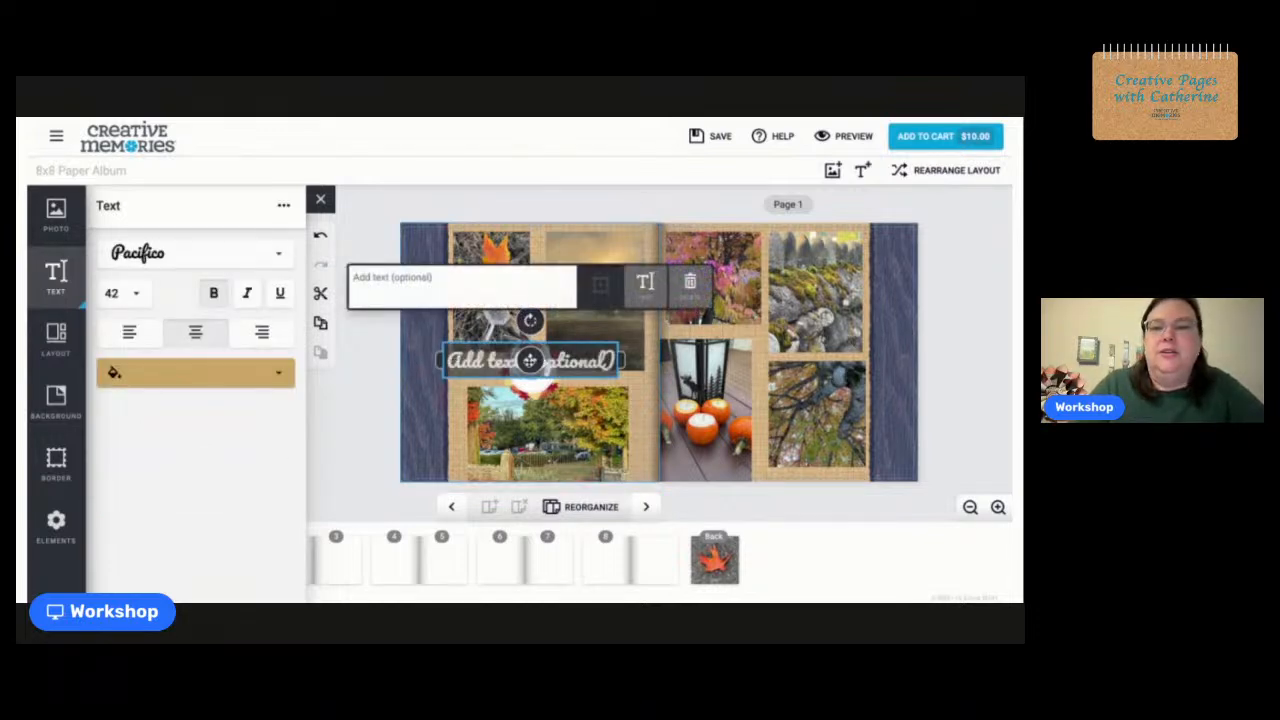
{"action": "left_click_drag", "start_coordinate": [530, 360], "coordinate": [482, 360]}
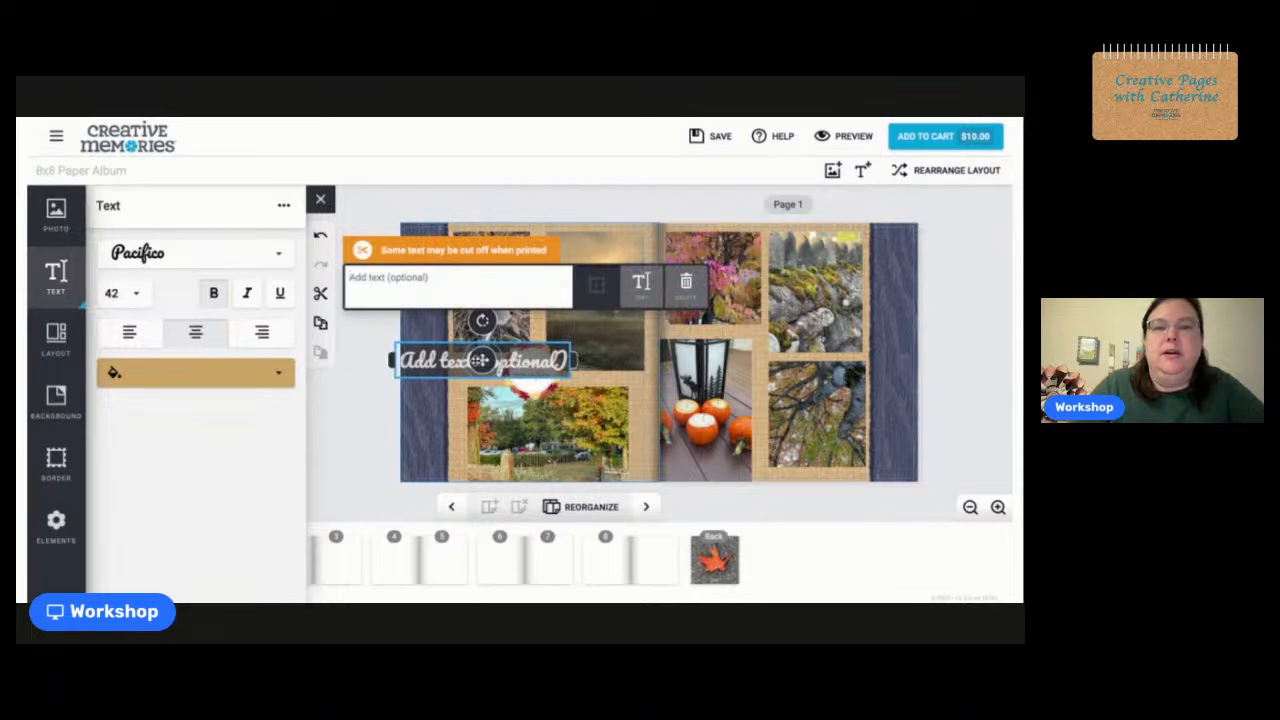
{"action": "left_click_drag", "start_coordinate": [481, 361], "coordinate": [803, 461]}
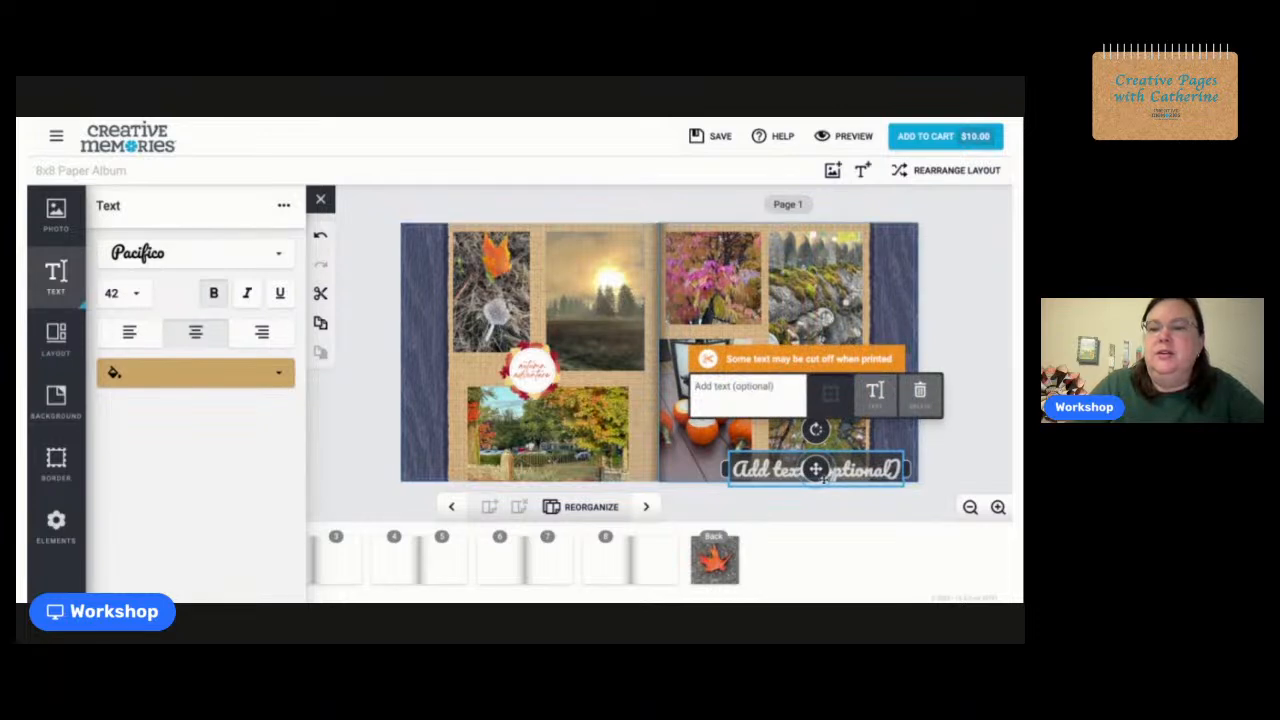
{"action": "left_click_drag", "start_coordinate": [816, 469], "coordinate": [825, 462]}
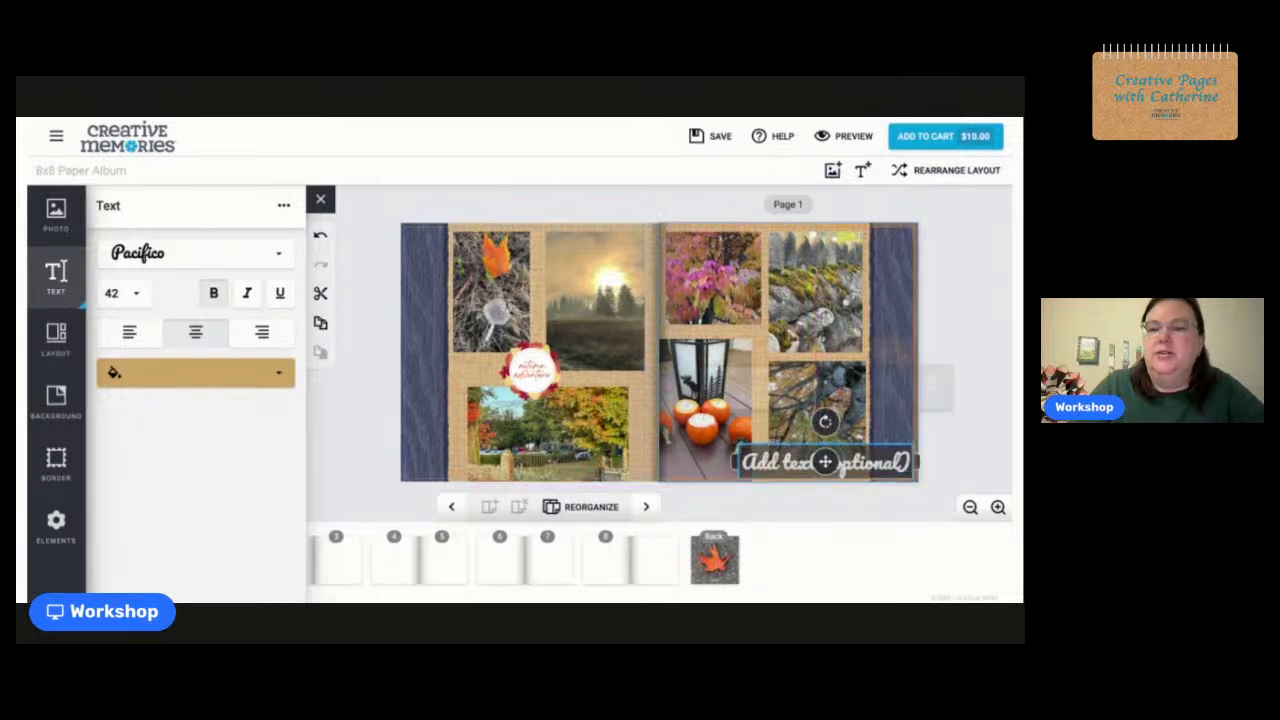
{"action": "left_click", "coordinate": [950, 422]}
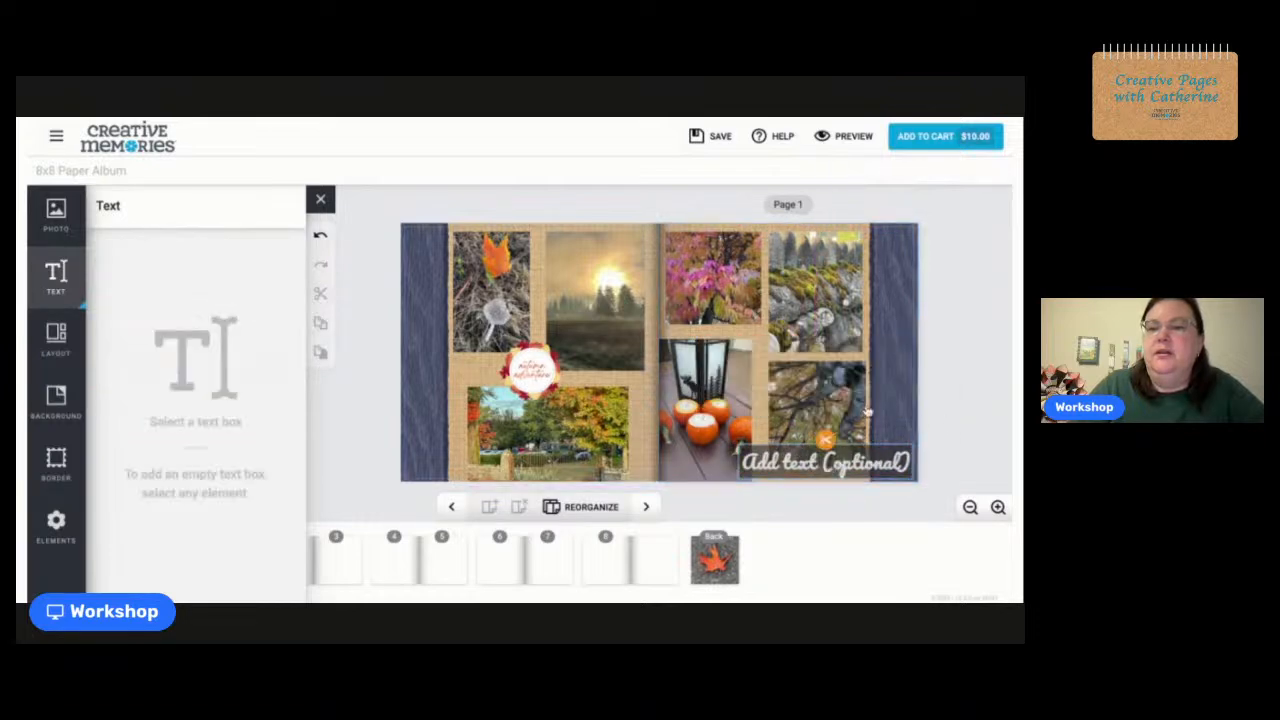
Reduce the tree branches photo on Page 1 and centre it below the mossy rocks, leaving room for the text box.
{"action": "left_click", "coordinate": [817, 410]}
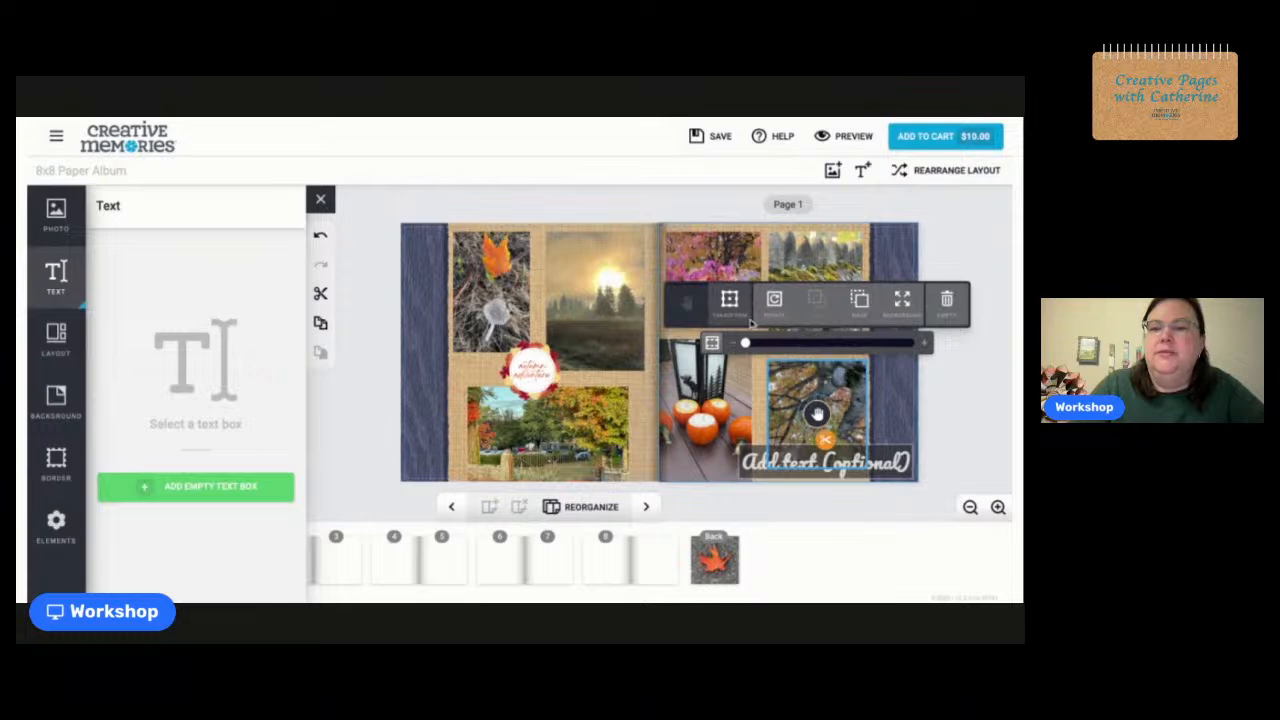
{"action": "left_click", "coordinate": [730, 300]}
{"action": "left_click_drag", "start_coordinate": [767, 360], "coordinate": [789, 387]}
{"action": "left_click_drag", "start_coordinate": [827, 430], "coordinate": [815, 398]}
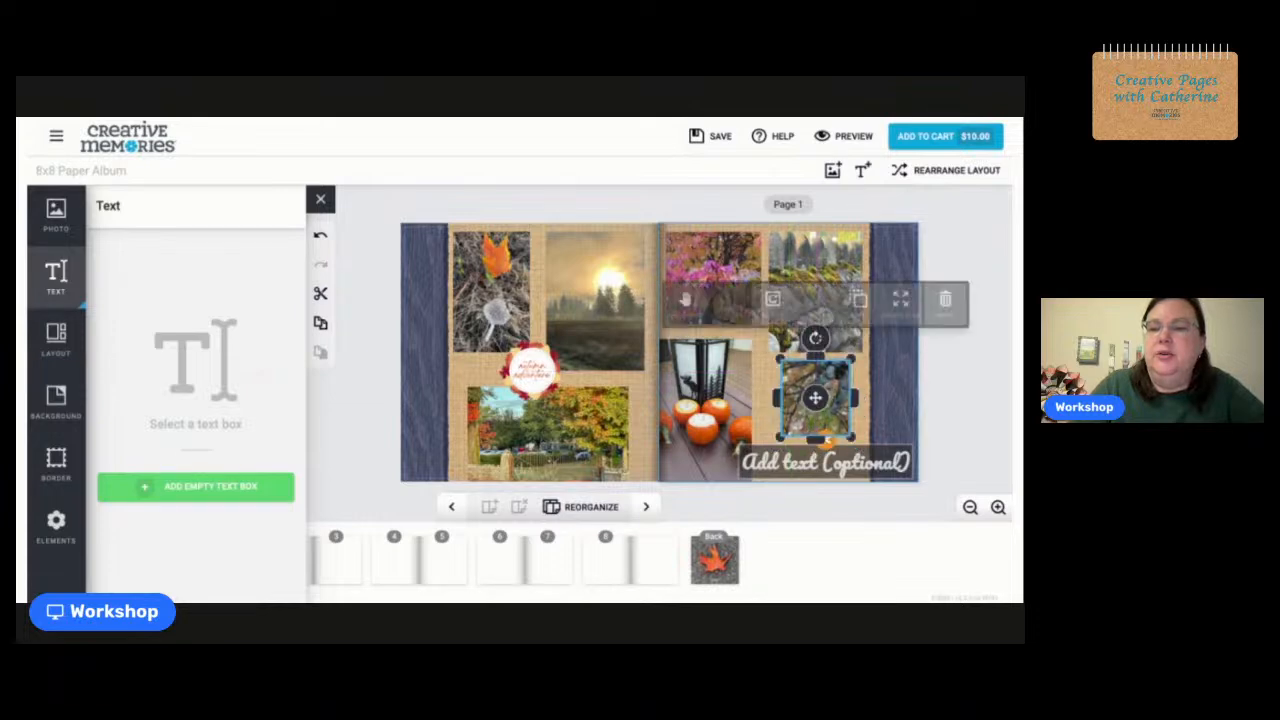
Enter "Fall Walk in the Park" in the text box below the tree branches photo, breaking the line after "Walk".
{"action": "left_click", "coordinate": [826, 465]}
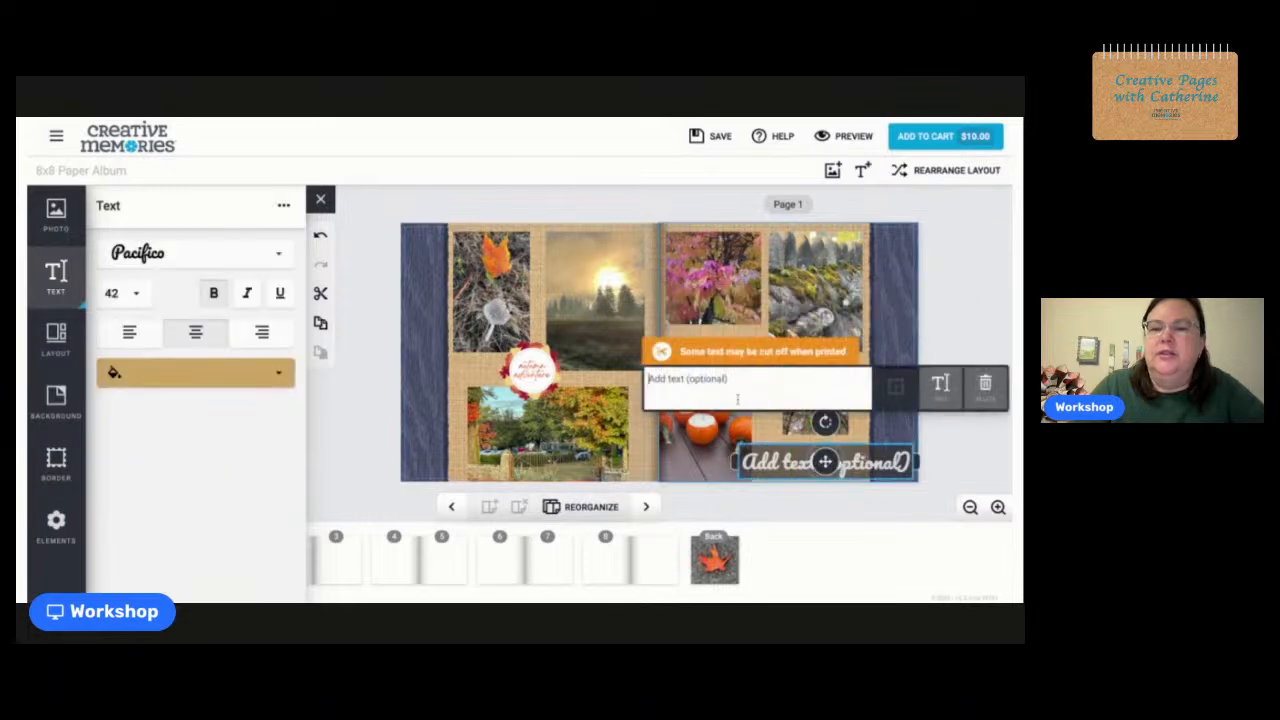
{"action": "type", "text": "Fall W"}
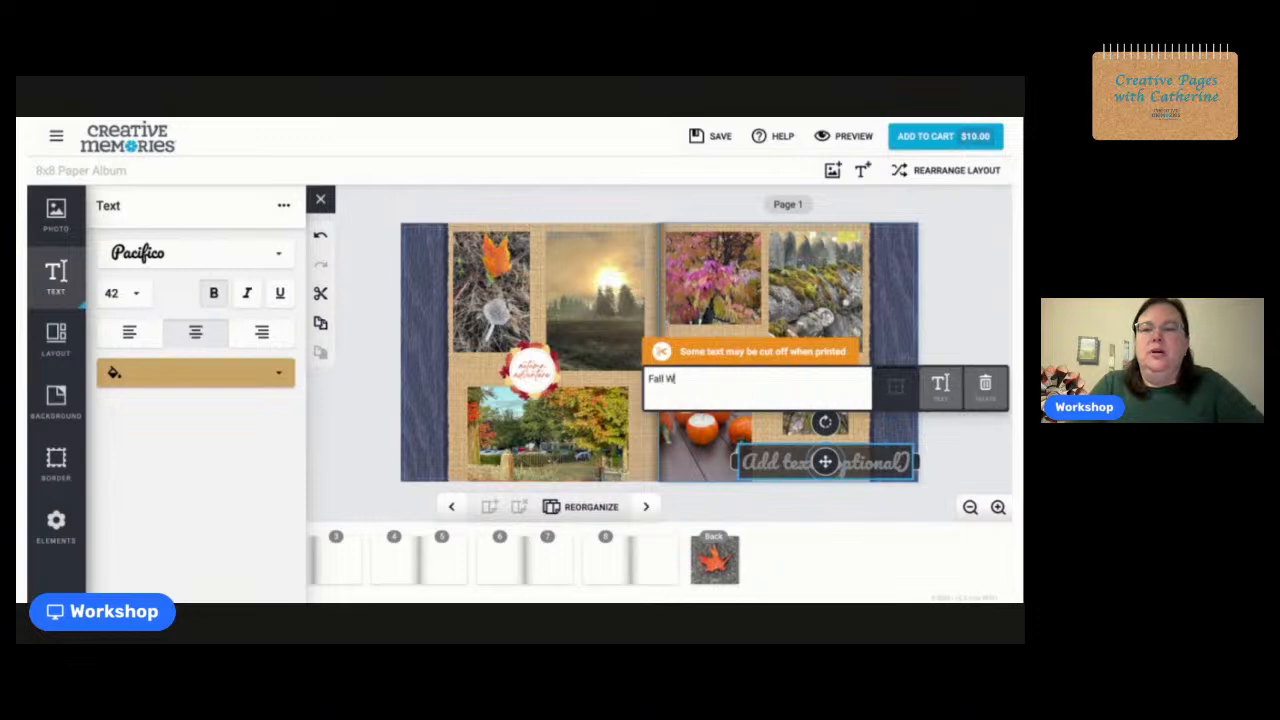
{"action": "type", "text": "alk in the Park"}
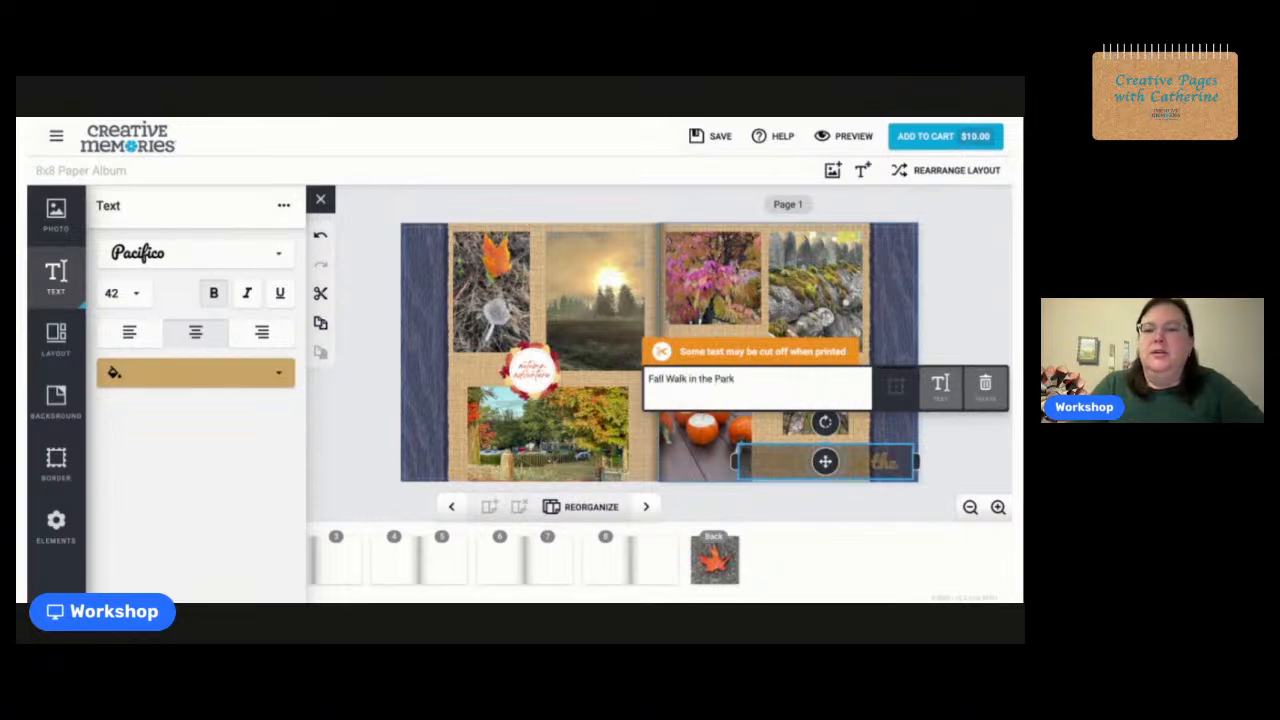
{"action": "left_click", "coordinate": [688, 379]}
{"action": "key", "text": "Return"}
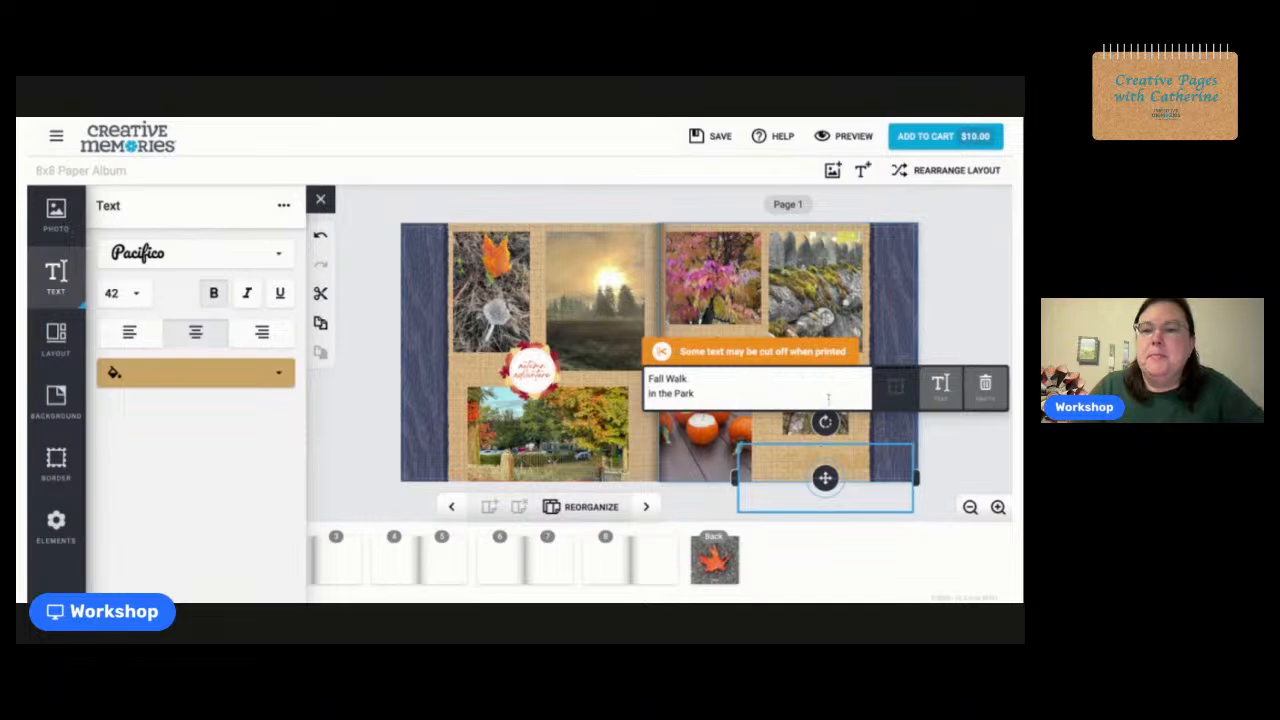
{"action": "left_click", "coordinate": [967, 268]}
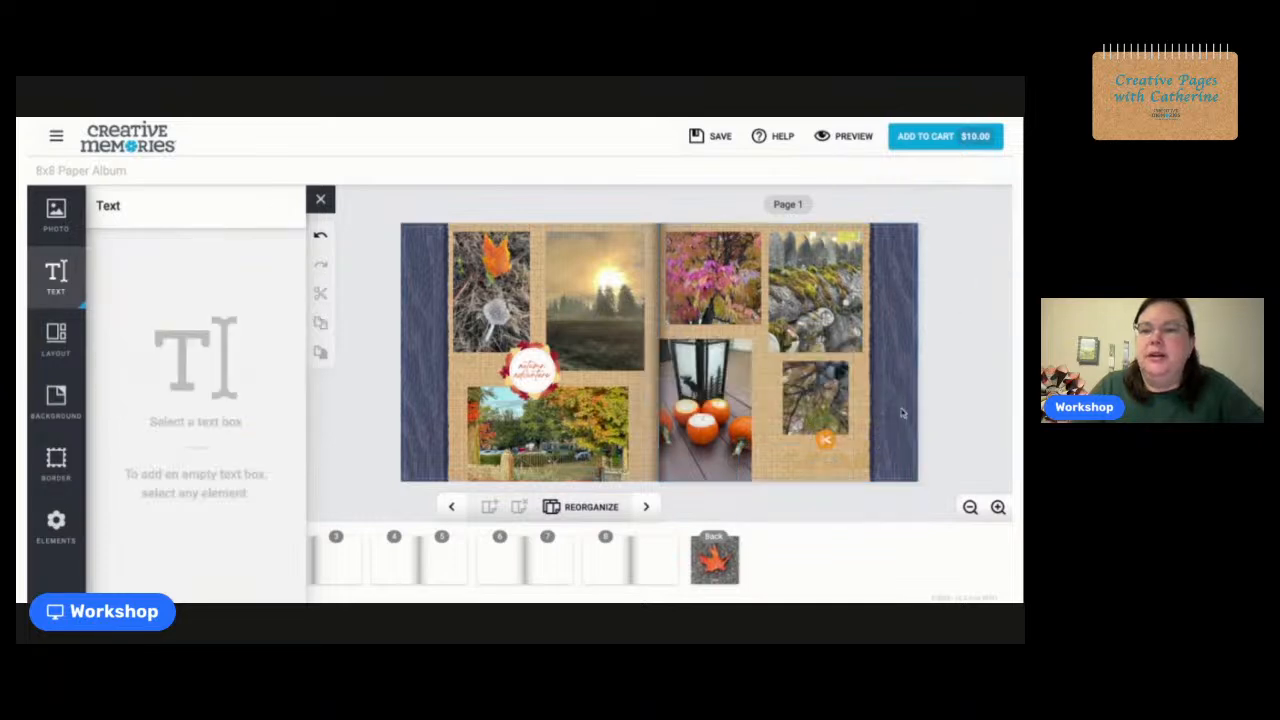
Change the colour of the "Fall Walk in the Park" text below the tree branches photo to dark navy blue.
{"action": "left_click", "coordinate": [824, 462]}
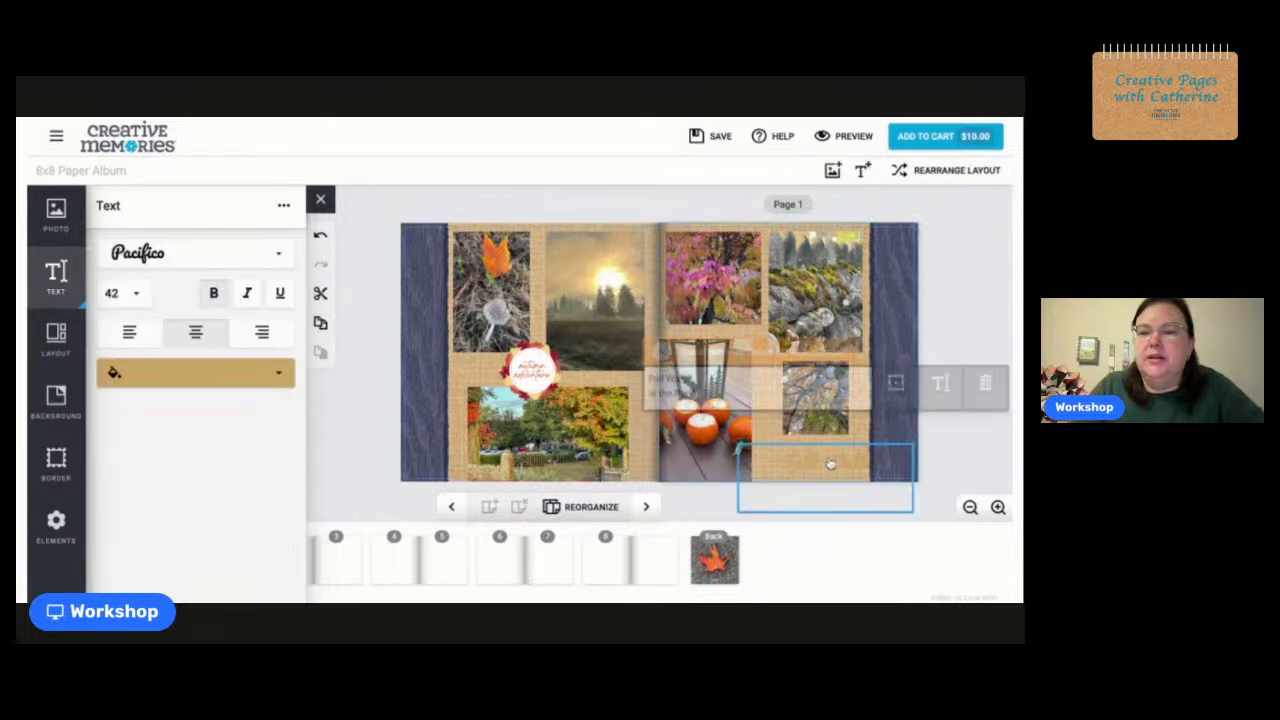
{"action": "left_click", "coordinate": [279, 374]}
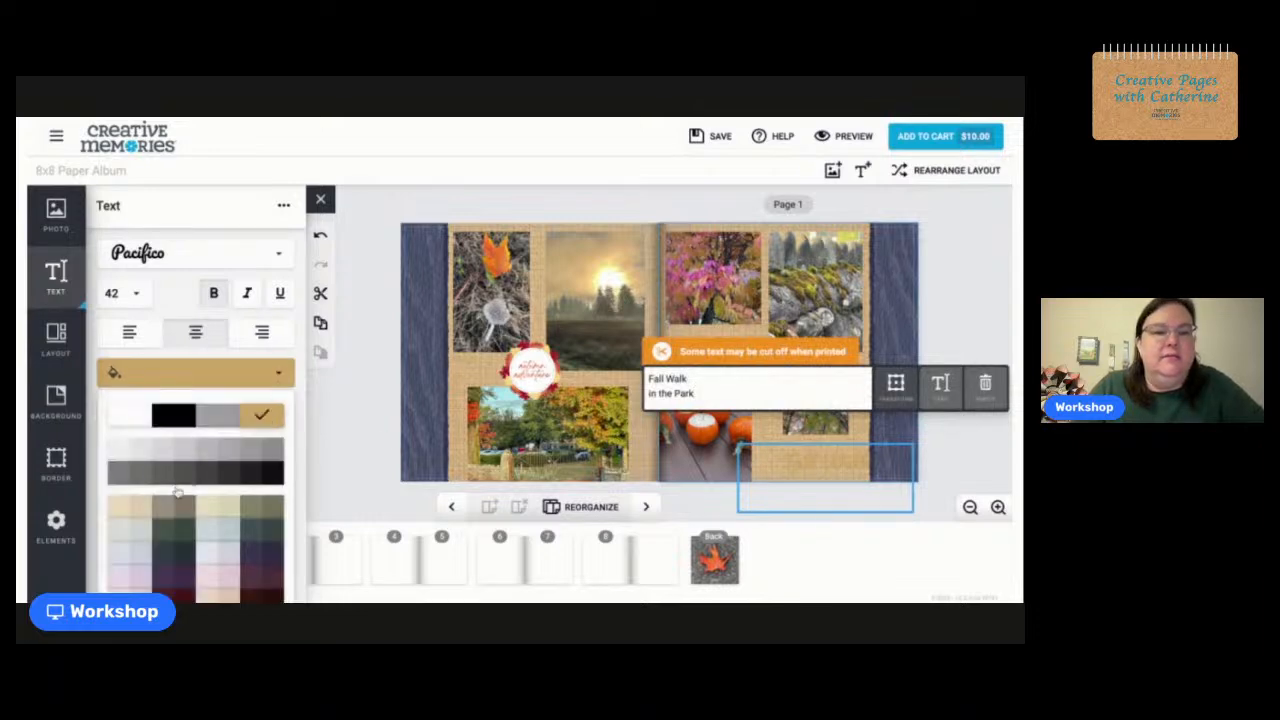
{"action": "scroll", "coordinate": [177, 492], "scroll_direction": "down", "scroll_amount": 5}
{"action": "scroll", "coordinate": [177, 492], "scroll_direction": "down", "scroll_amount": 5}
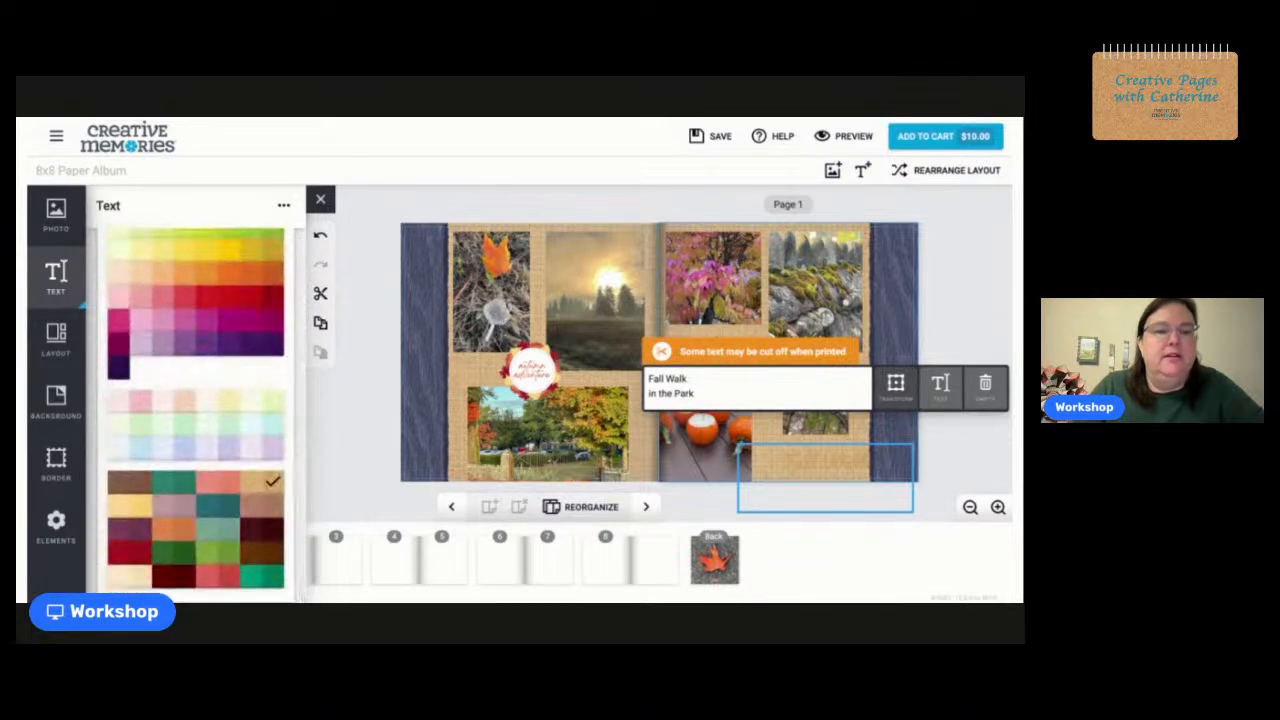
{"action": "scroll", "coordinate": [230, 400], "scroll_direction": "up", "scroll_amount": 5}
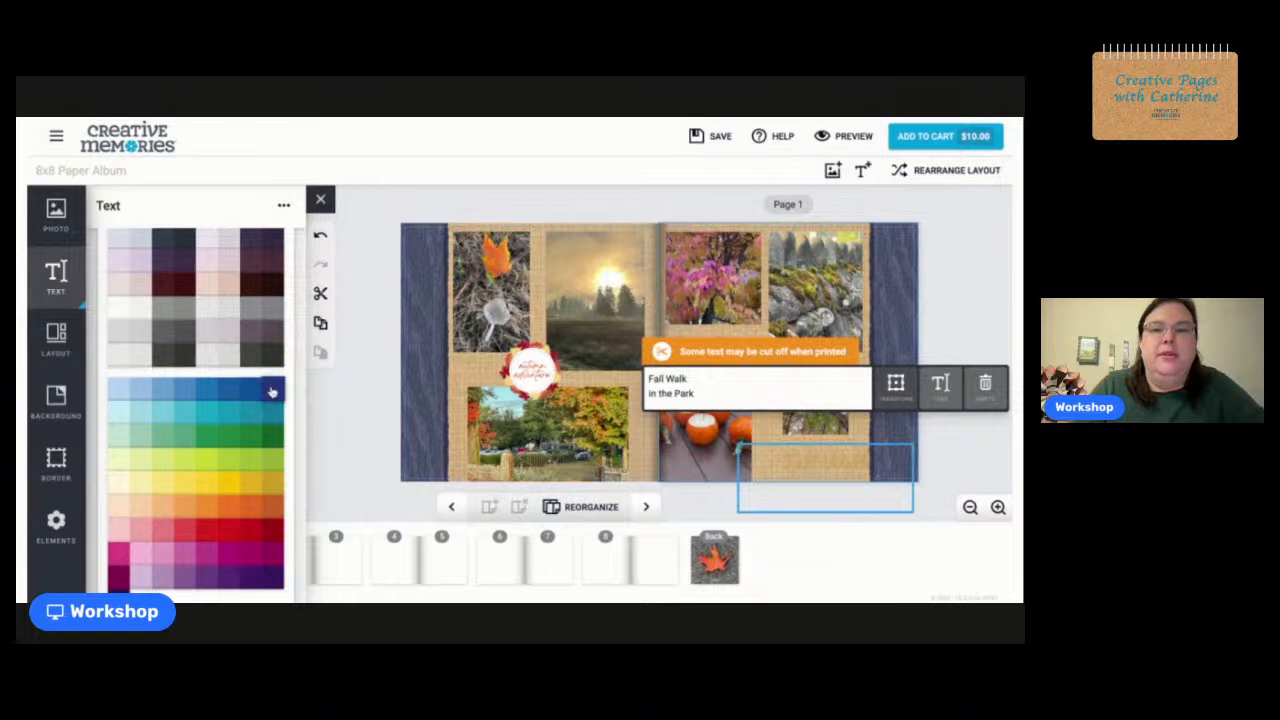
{"action": "left_click", "coordinate": [271, 392]}
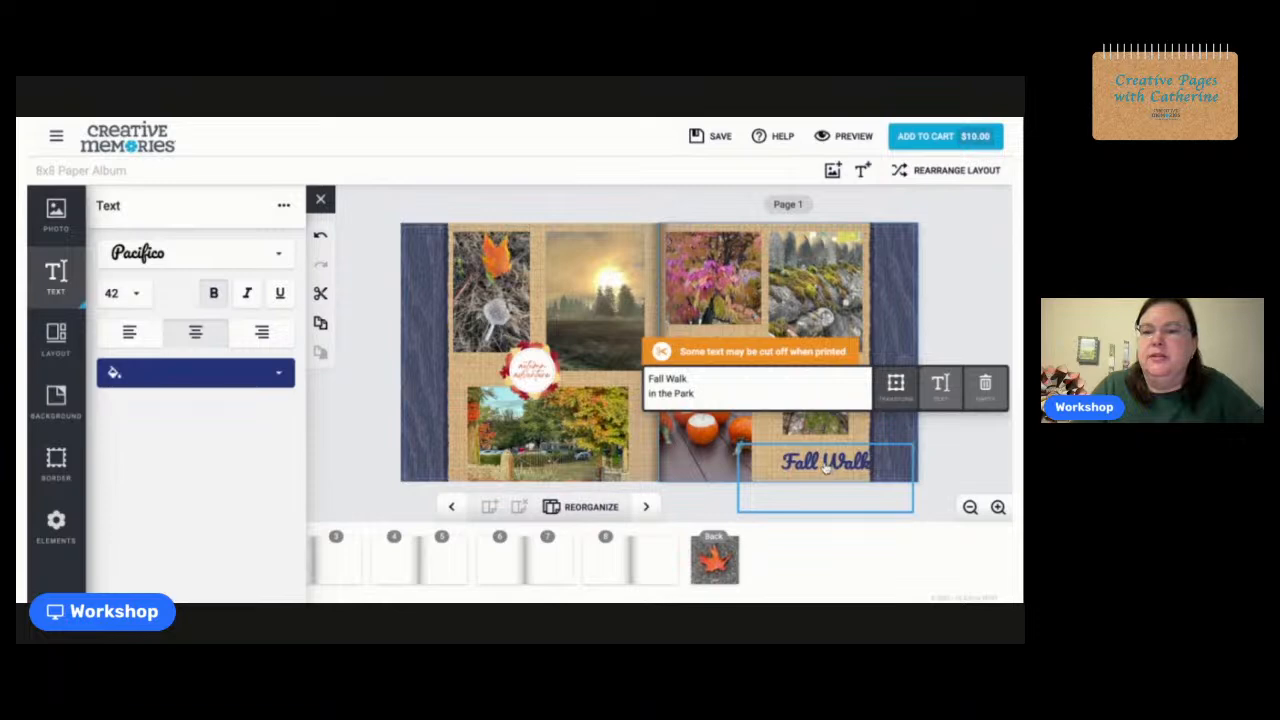
Move the "Fall Walk in the Park" text box slightly up to centre it under the tree branches photo, and set its font size to 26.
{"action": "left_click", "coordinate": [899, 386]}
{"action": "left_click_drag", "start_coordinate": [825, 478], "coordinate": [817, 469]}
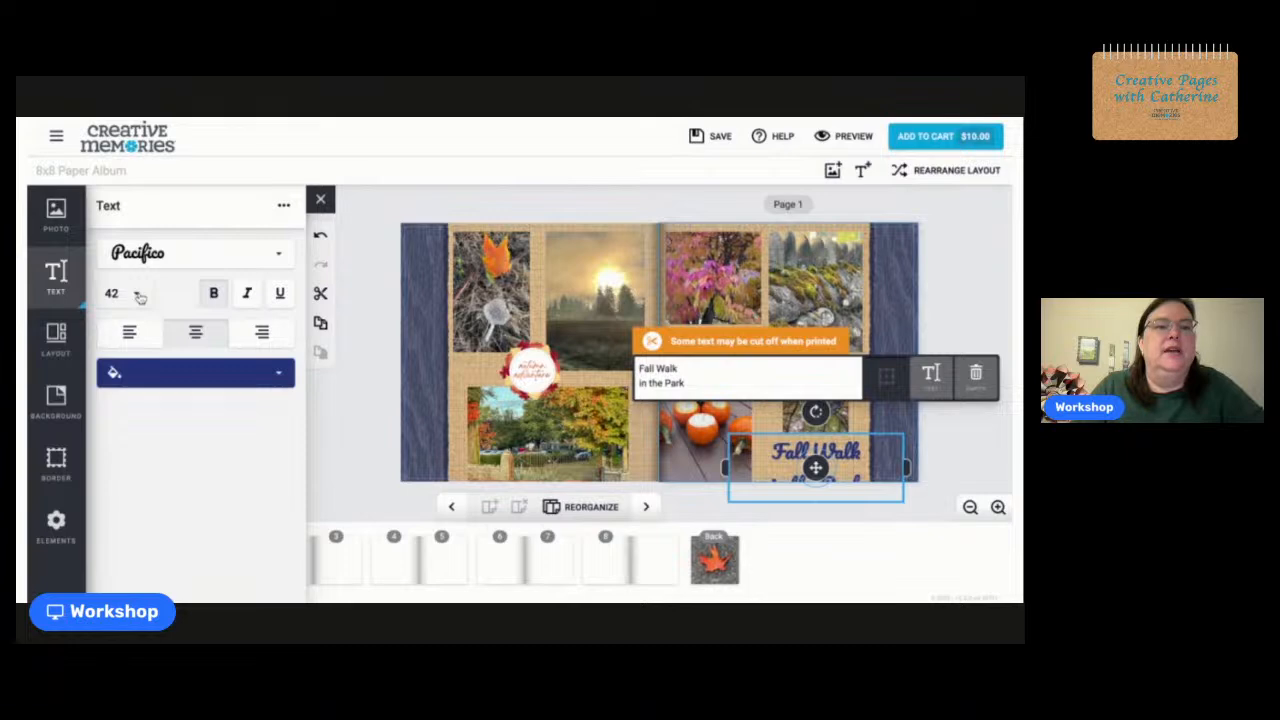
{"action": "left_click", "coordinate": [119, 237]}
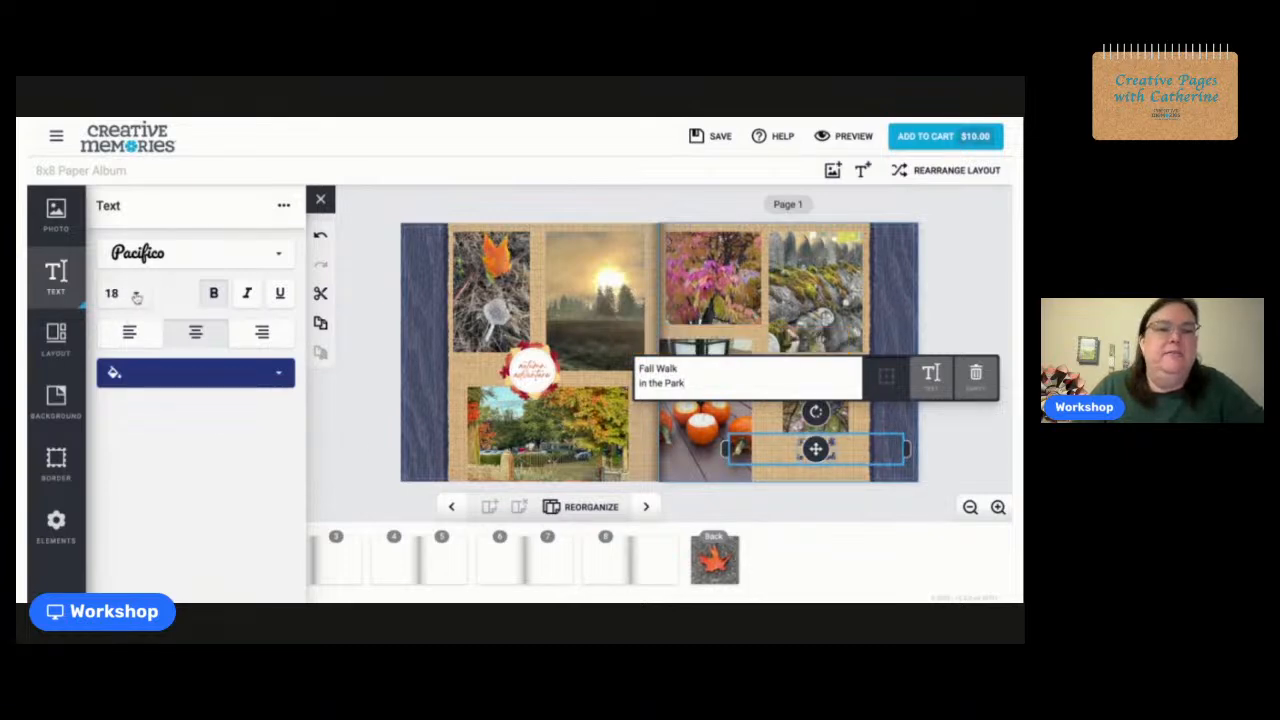
{"action": "left_click", "coordinate": [126, 343]}
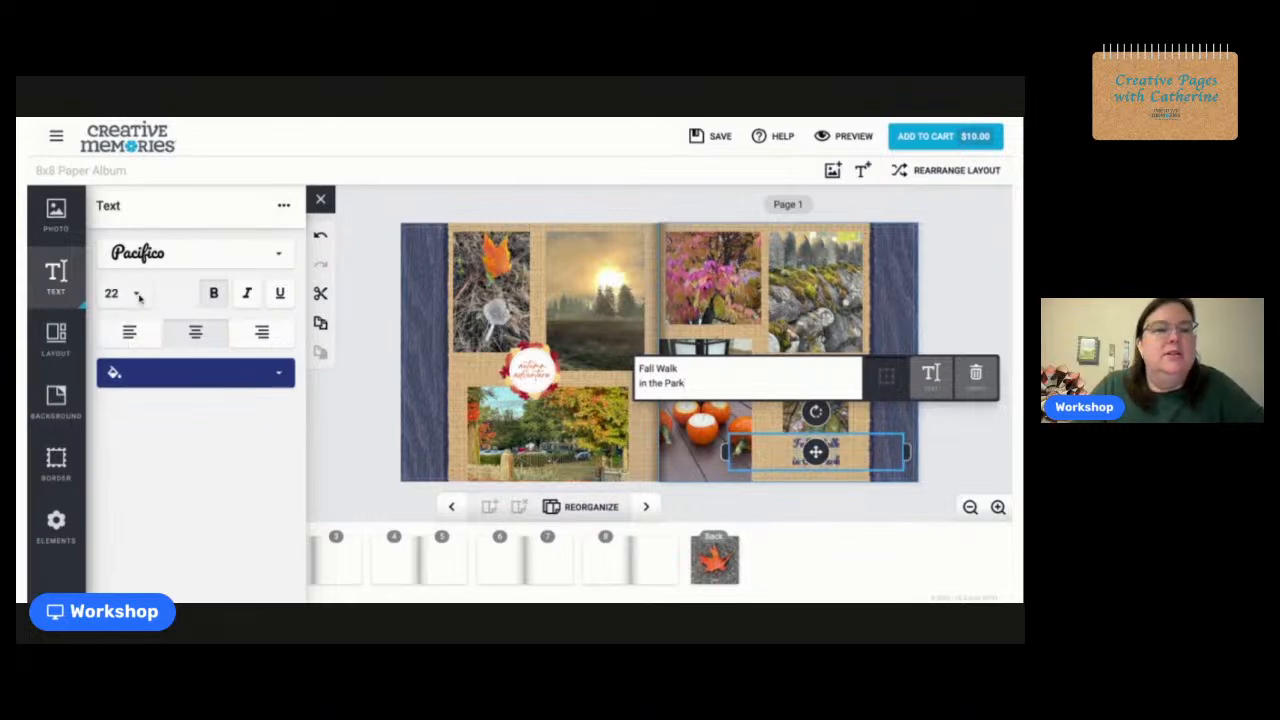
{"action": "left_click", "coordinate": [156, 414]}
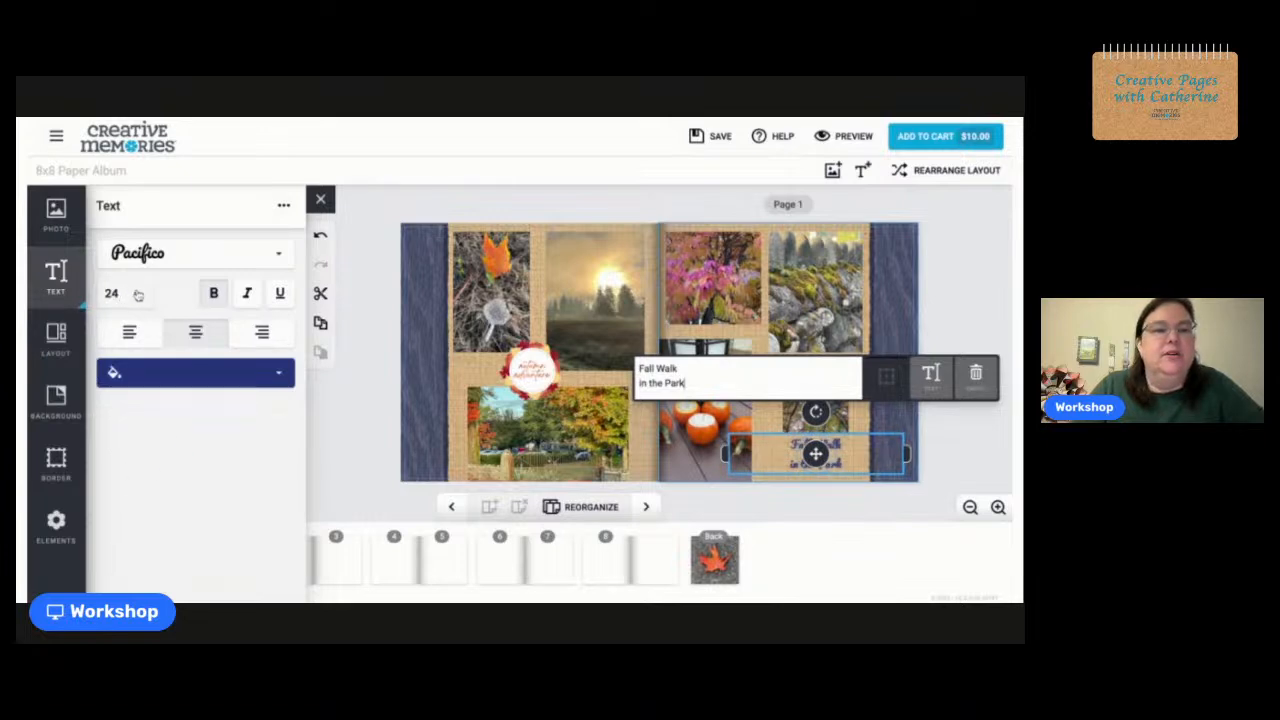
{"action": "left_click", "coordinate": [210, 447]}
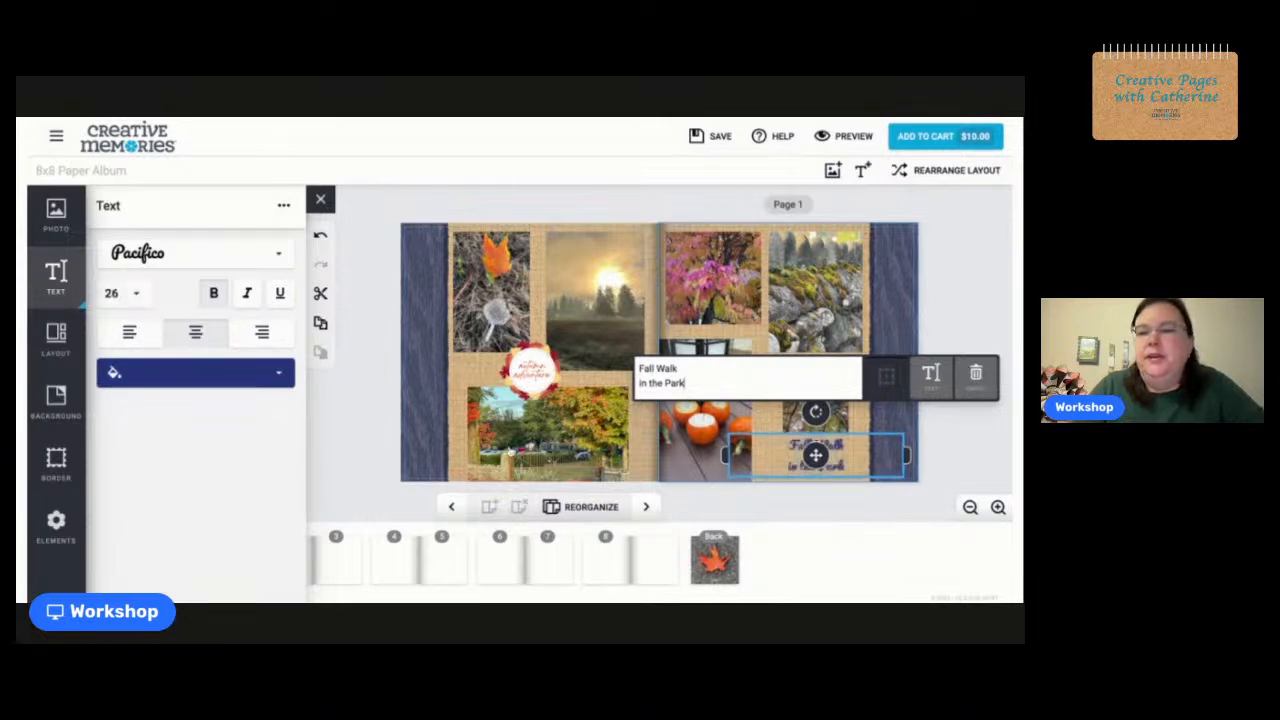
{"action": "left_click", "coordinate": [970, 446]}
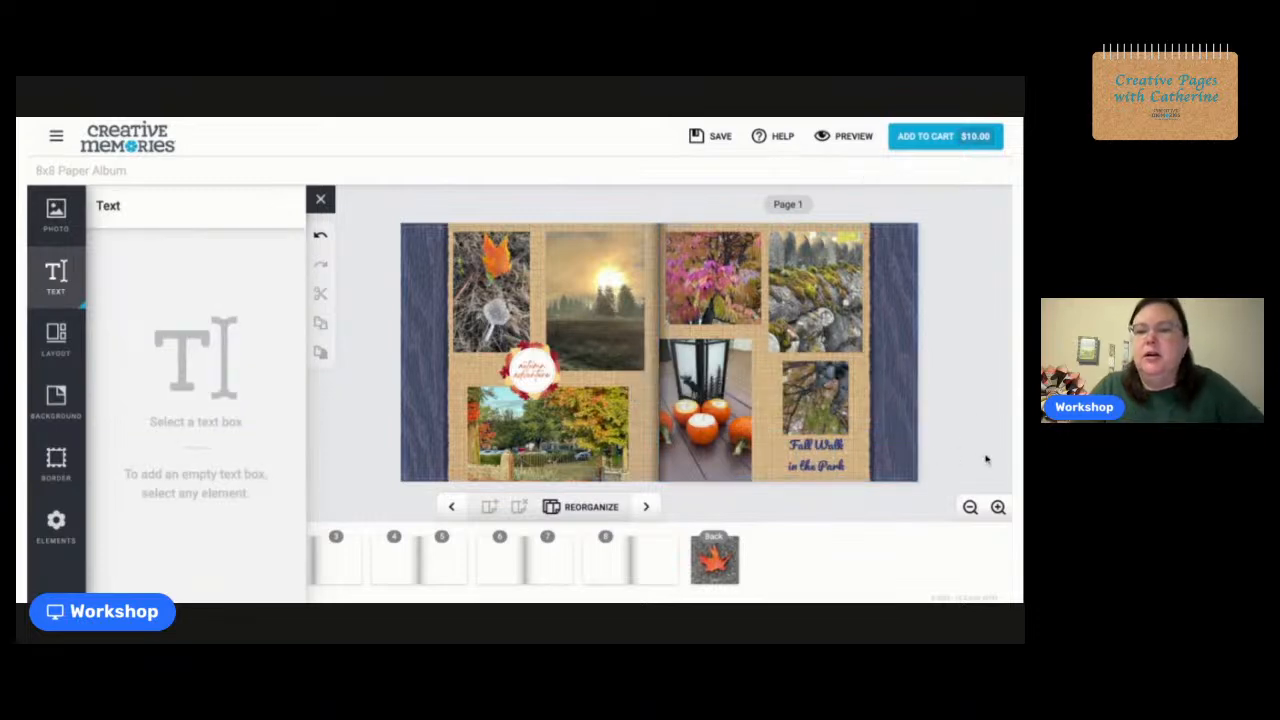